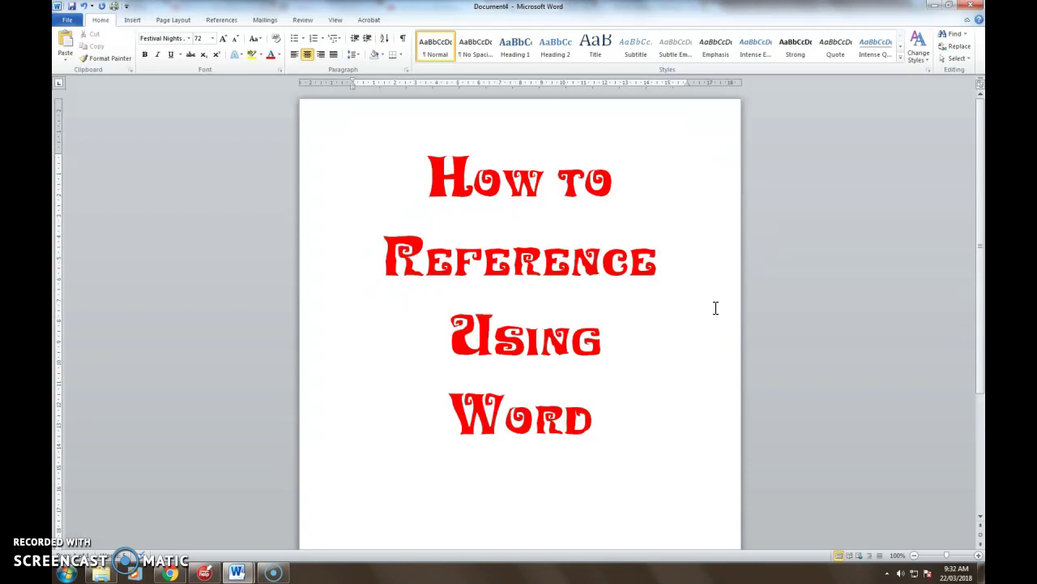
Close the title-page document (Document4) without saving and bring the referencing essay (Document3) forward.
left_click(695, 344)
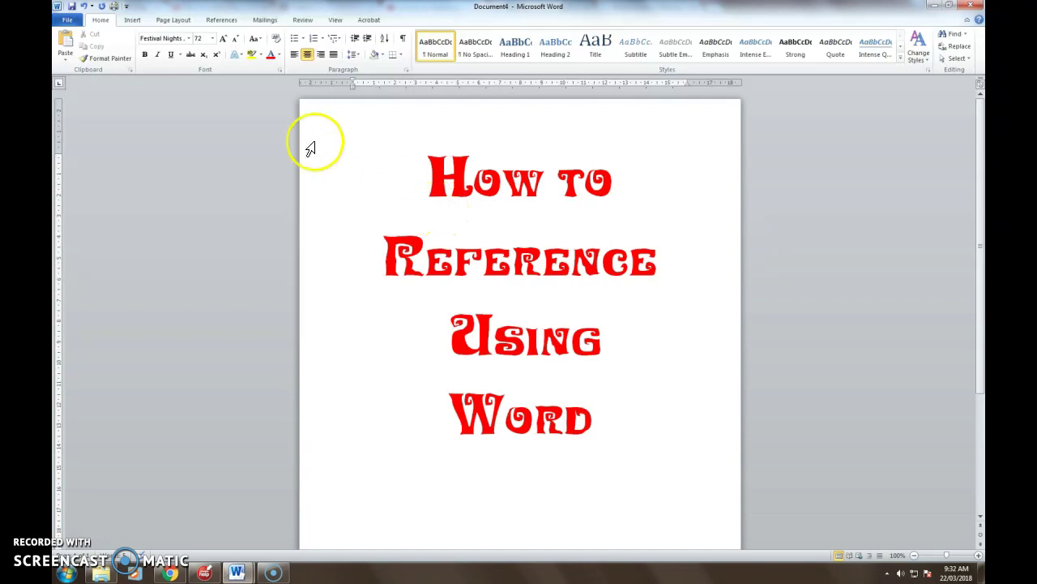
left_click(168, 574)
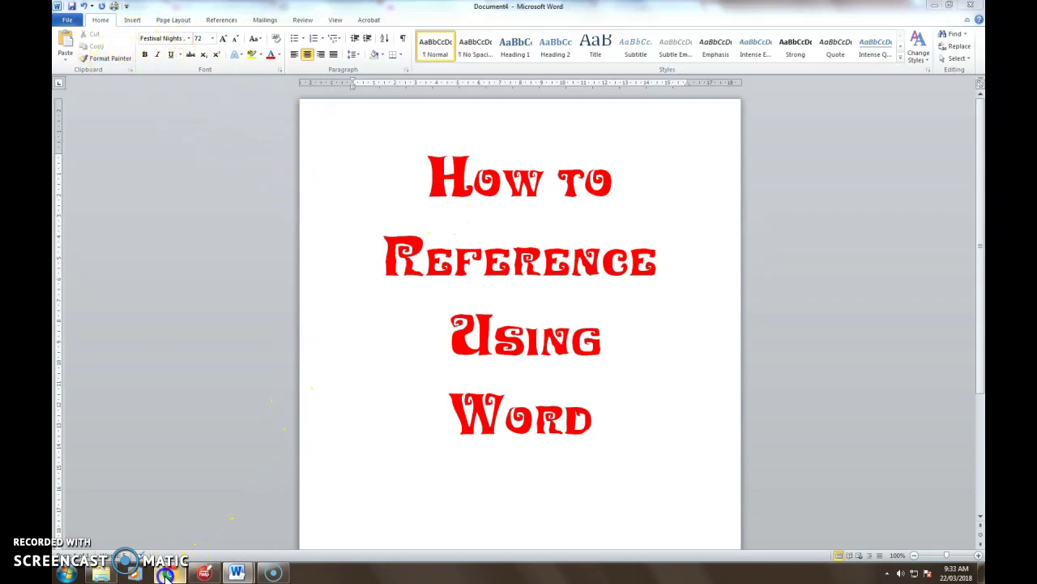
mouse_move(236, 572)
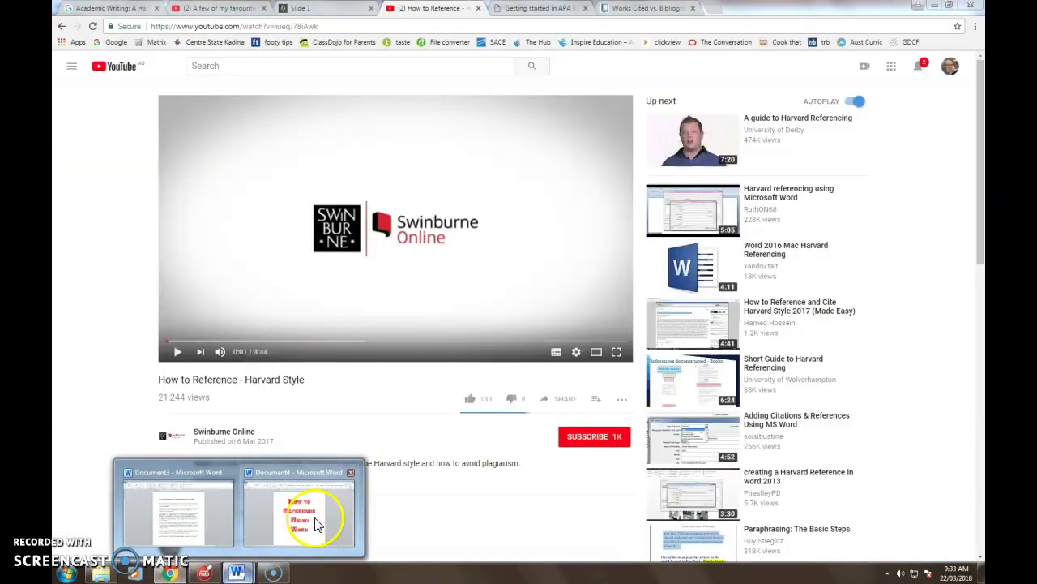
left_click(350, 473)
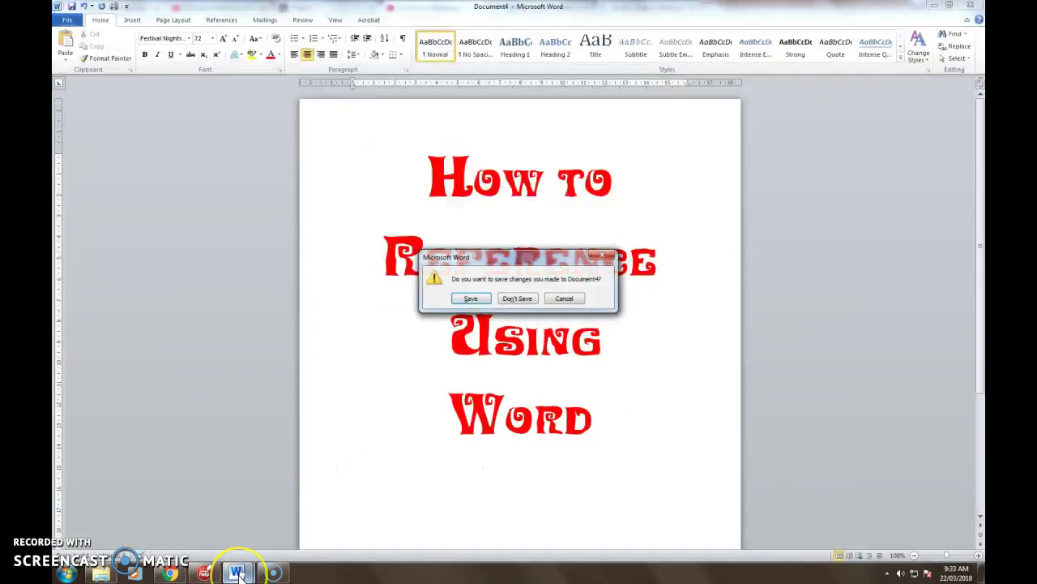
left_click(517, 298)
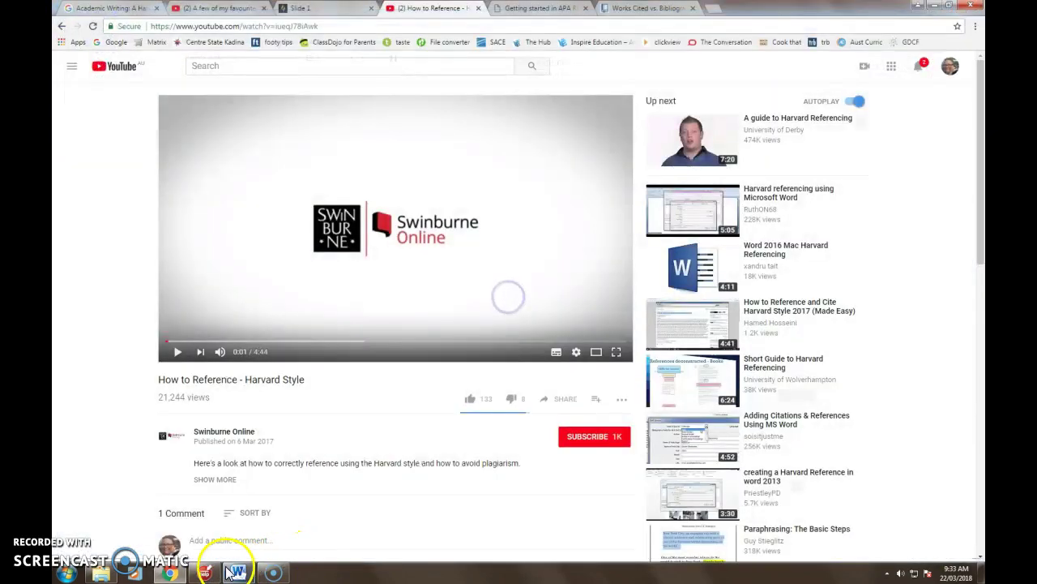
left_click(235, 572)
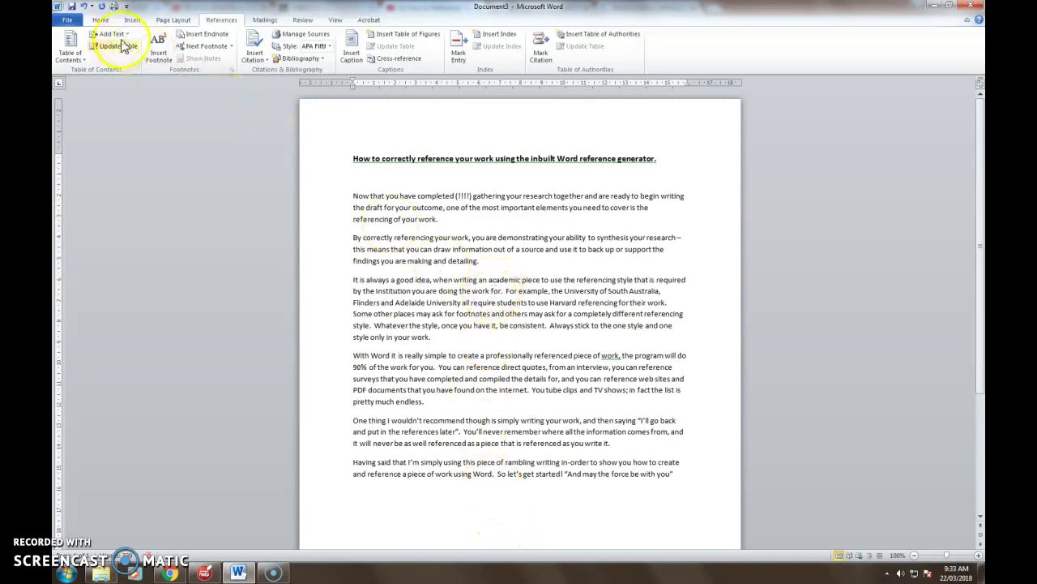
Show the Home ribbon's text formatting tools above the essay.
left_click(106, 21)
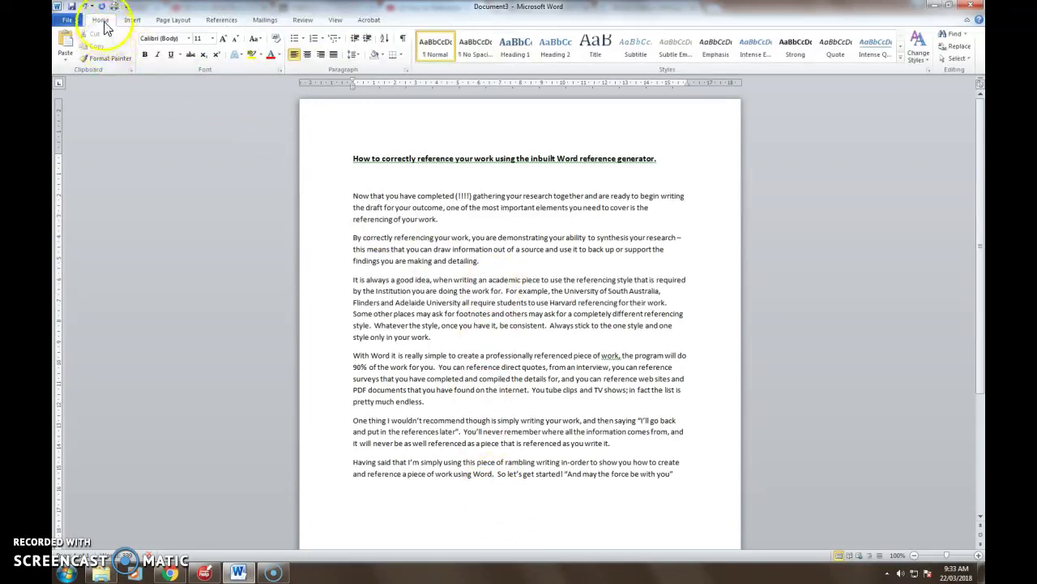
Keep APA Fifth Edition as the citation style and place the cursor after 'detailing.' in paragraph two.
left_click(230, 22)
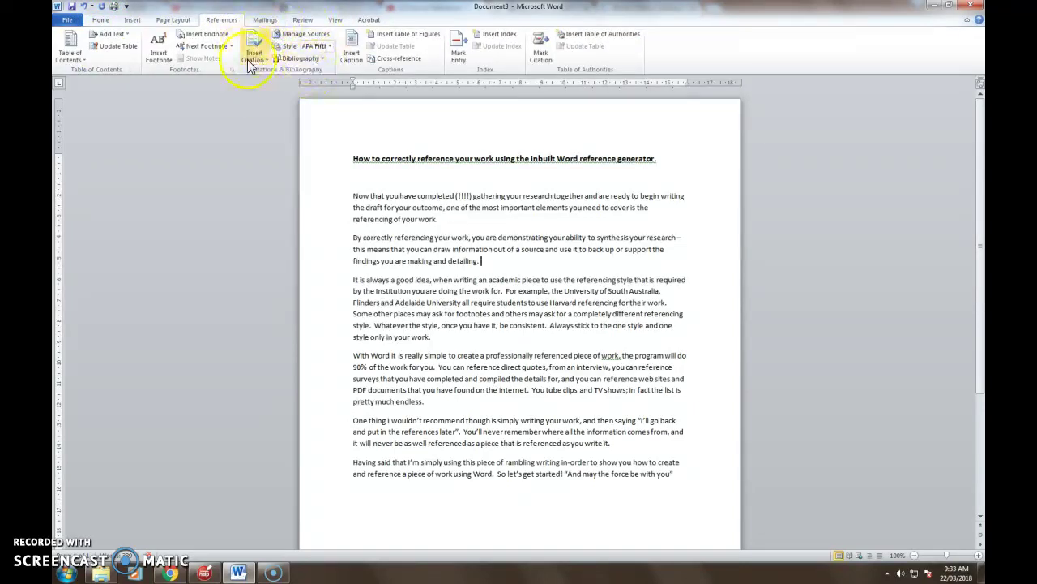
left_click(330, 47)
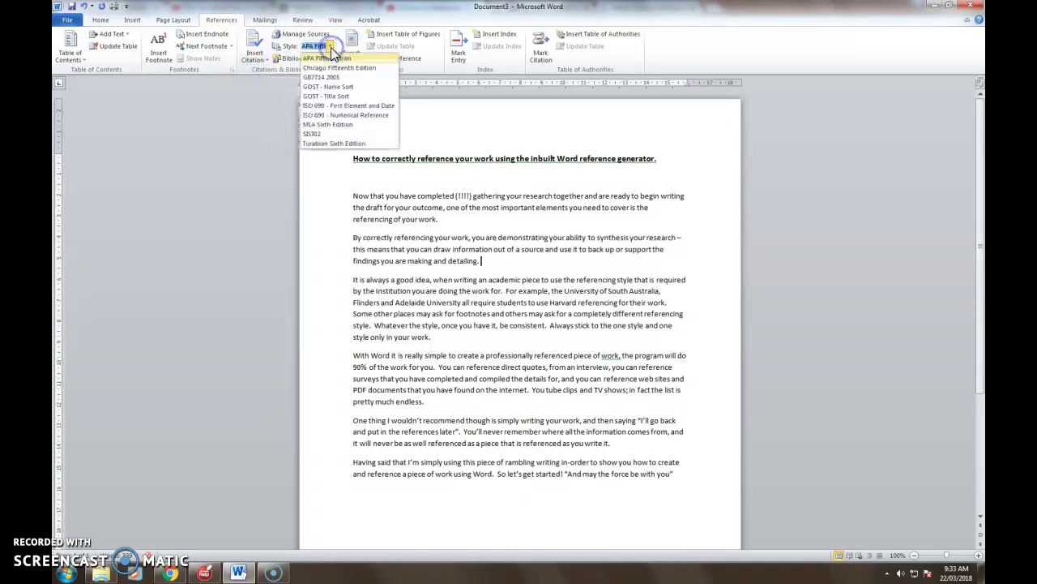
left_click(387, 60)
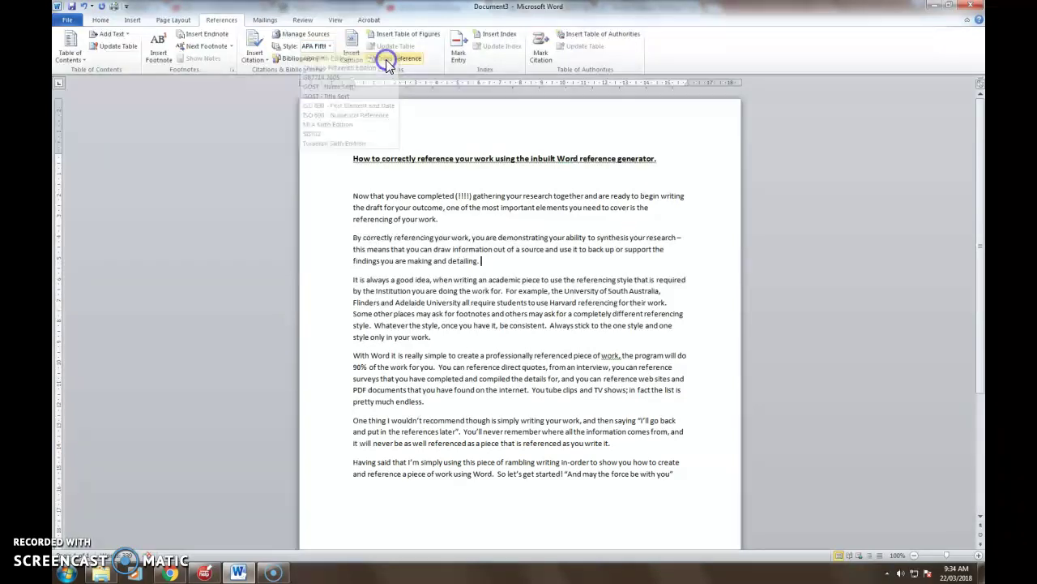
left_click(480, 260)
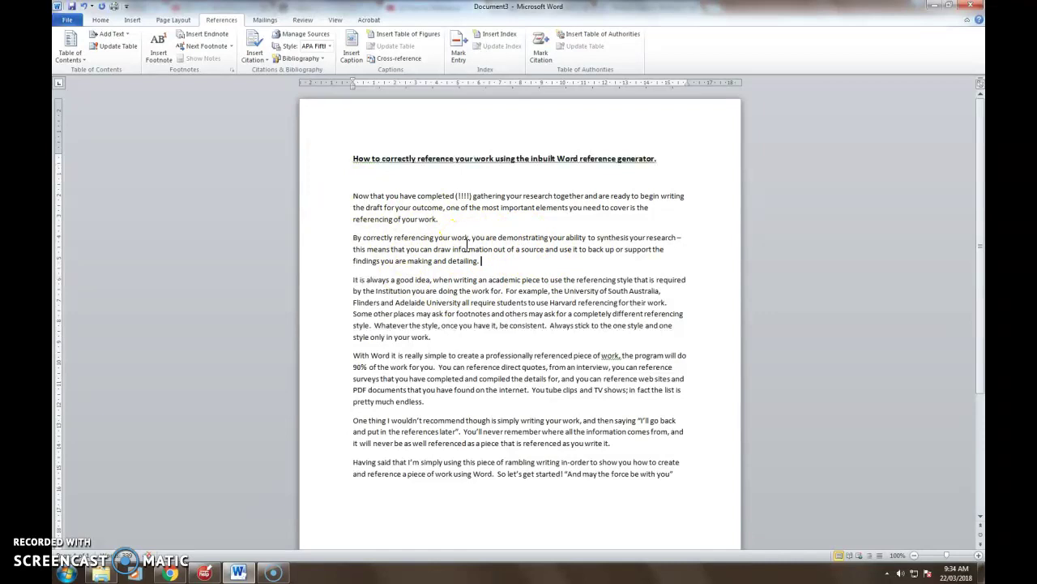
Start a new citation source with its type set to Document From Web site.
left_click(268, 65)
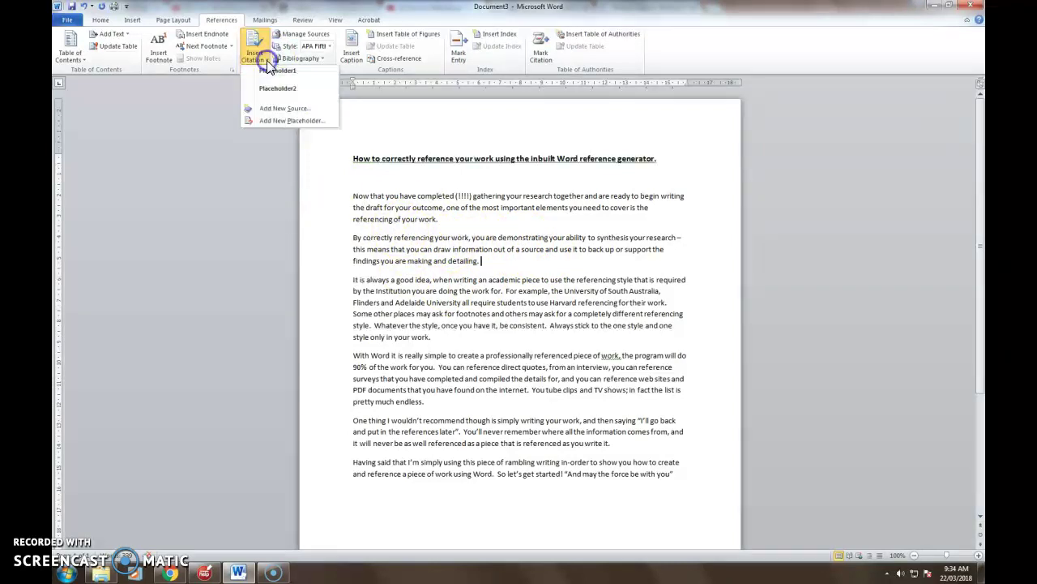
left_click(283, 114)
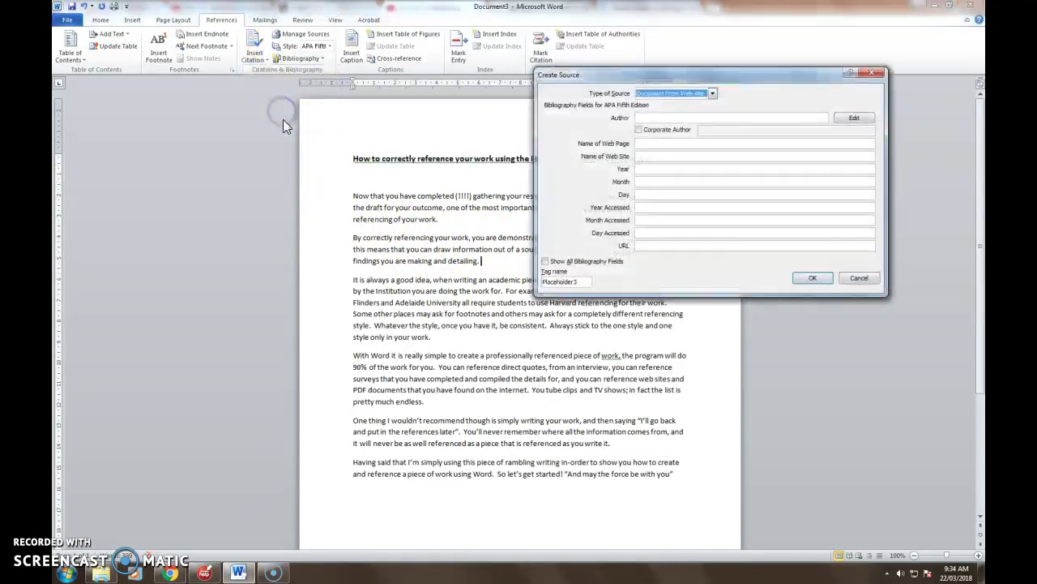
key("Down")
key("Down")
key("Down")
key("Down")
key("Down")
key("Down")
key("Down")
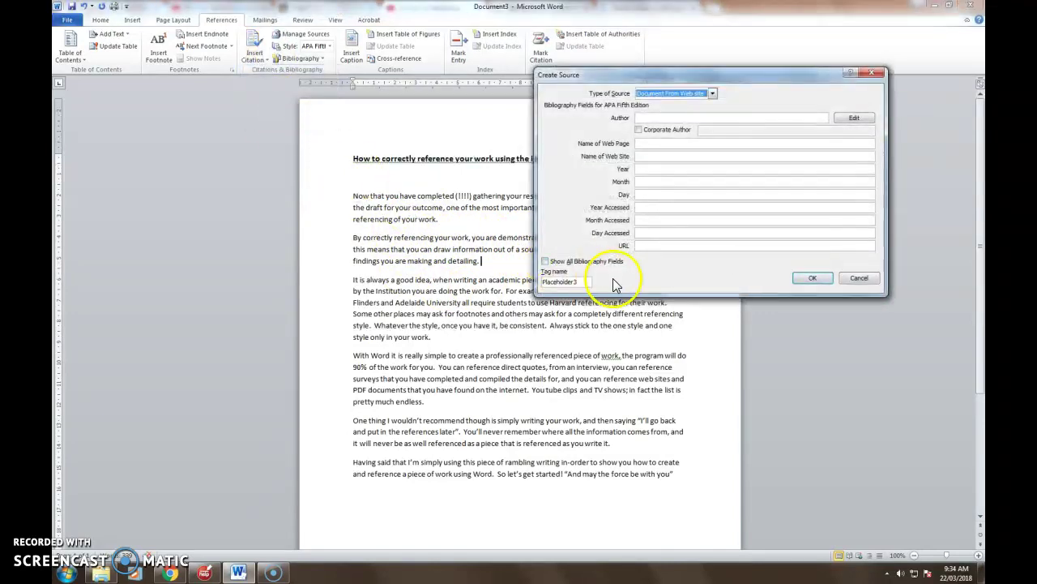
left_click(712, 94)
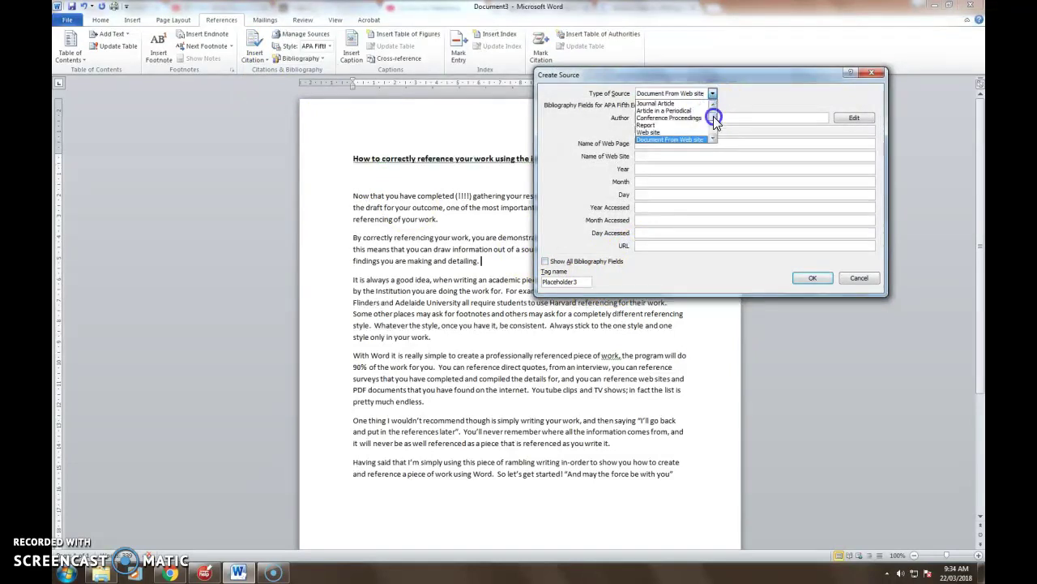
mouse_move(713, 116)
left_mouse_down()
mouse_move(713, 133)
mouse_move(713, 110)
left_mouse_up()
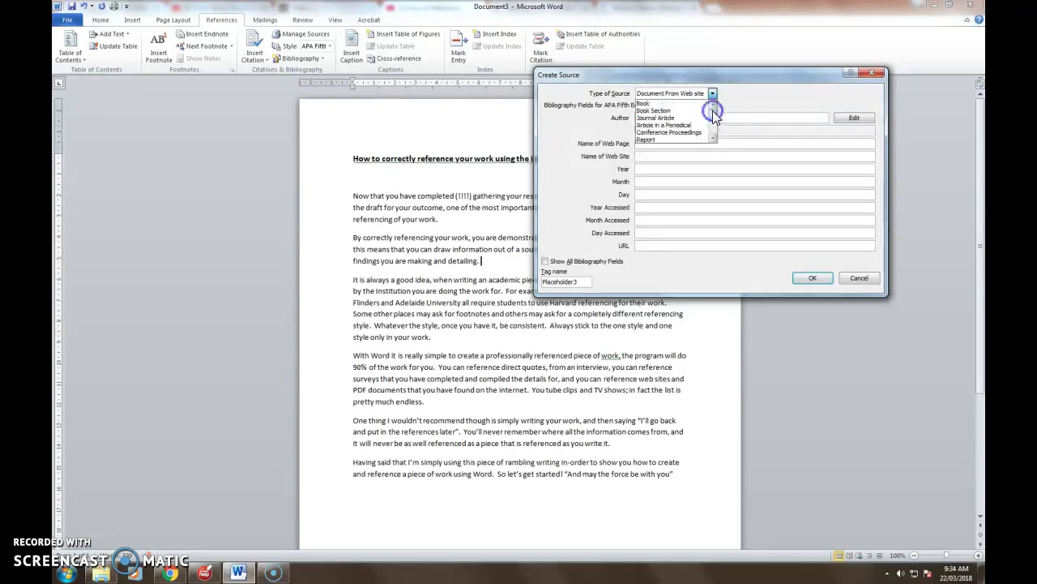
left_click(713, 137)
left_click(713, 137)
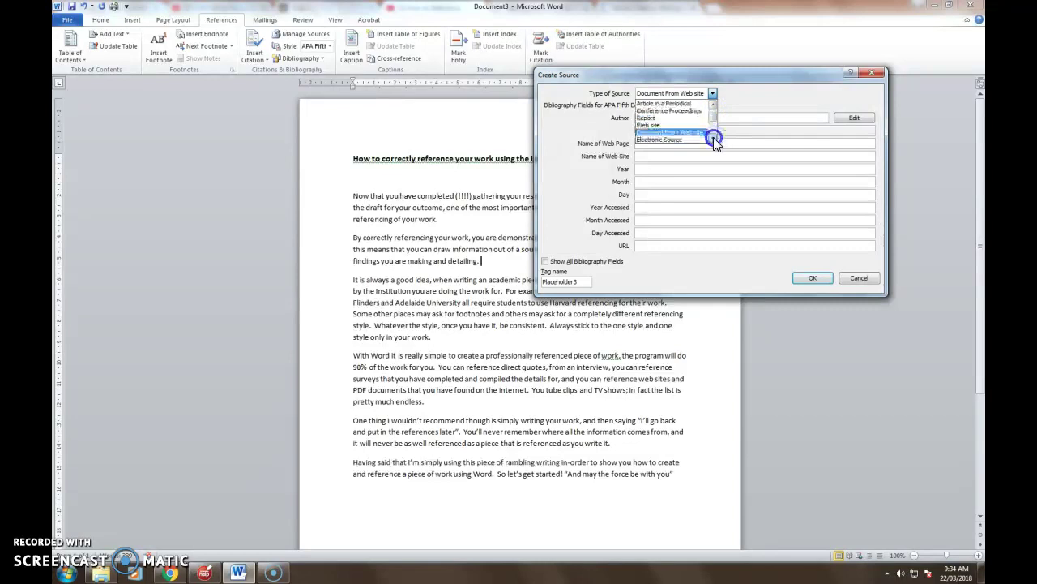
left_click(714, 138)
left_click(713, 138)
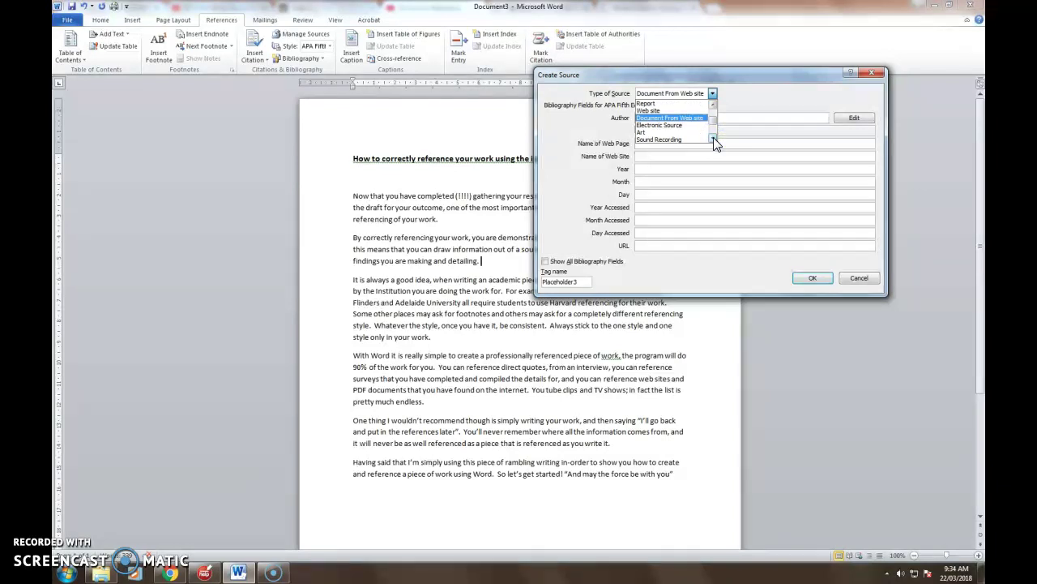
left_click_drag(714, 137, 700, 123)
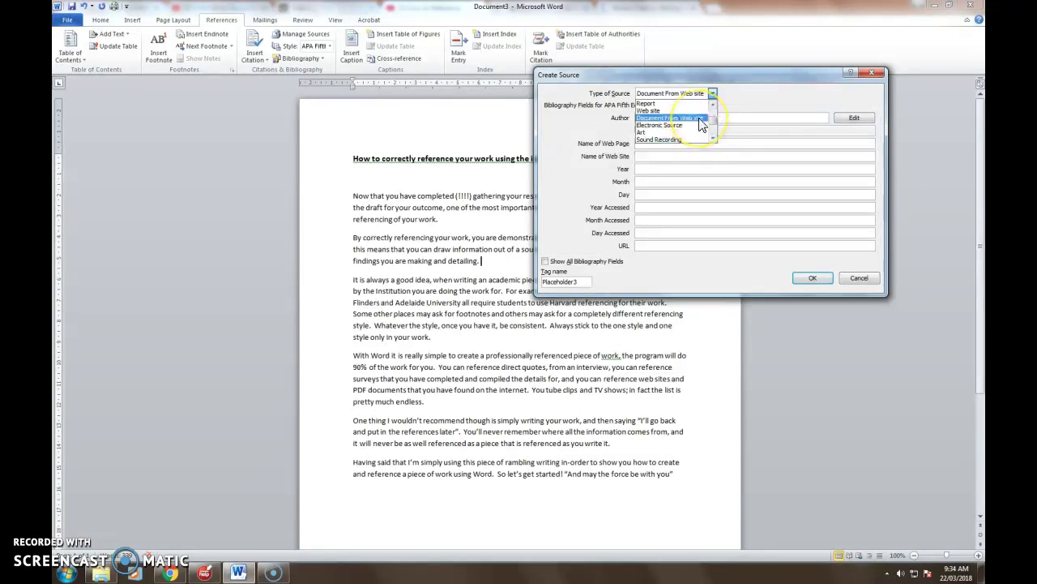
left_click(700, 122)
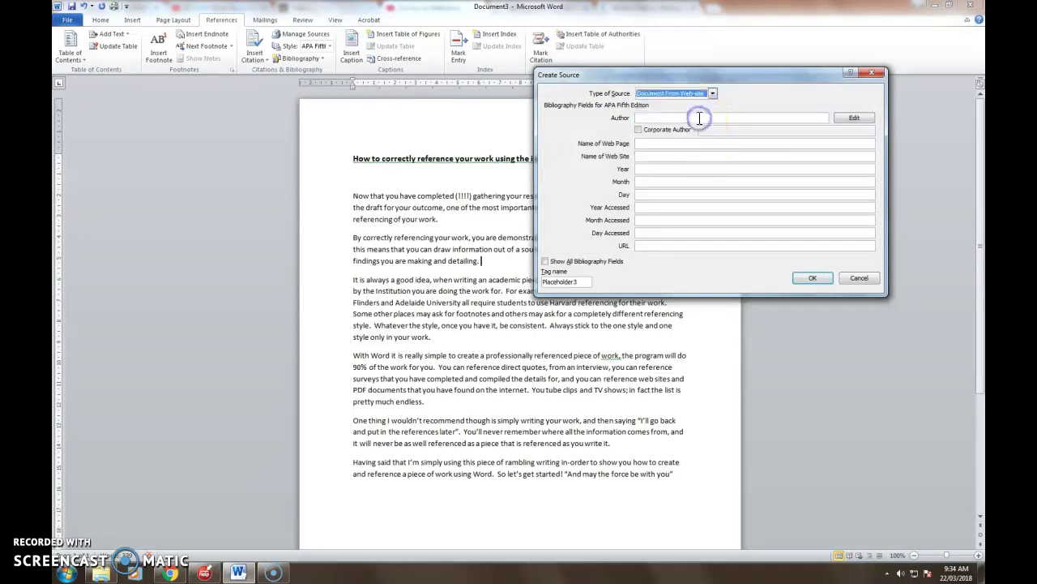
left_click(627, 250)
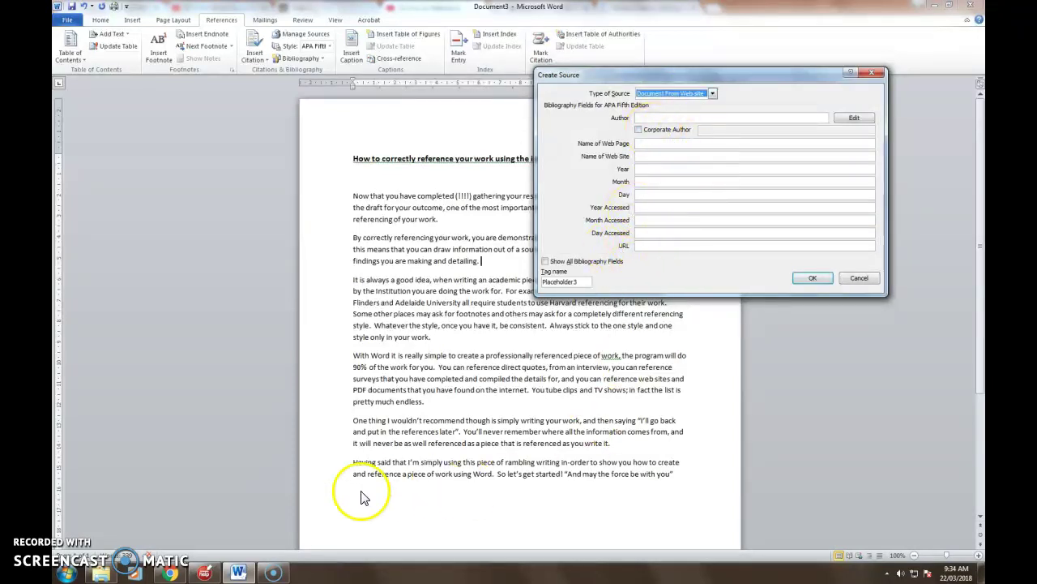
left_click(167, 574)
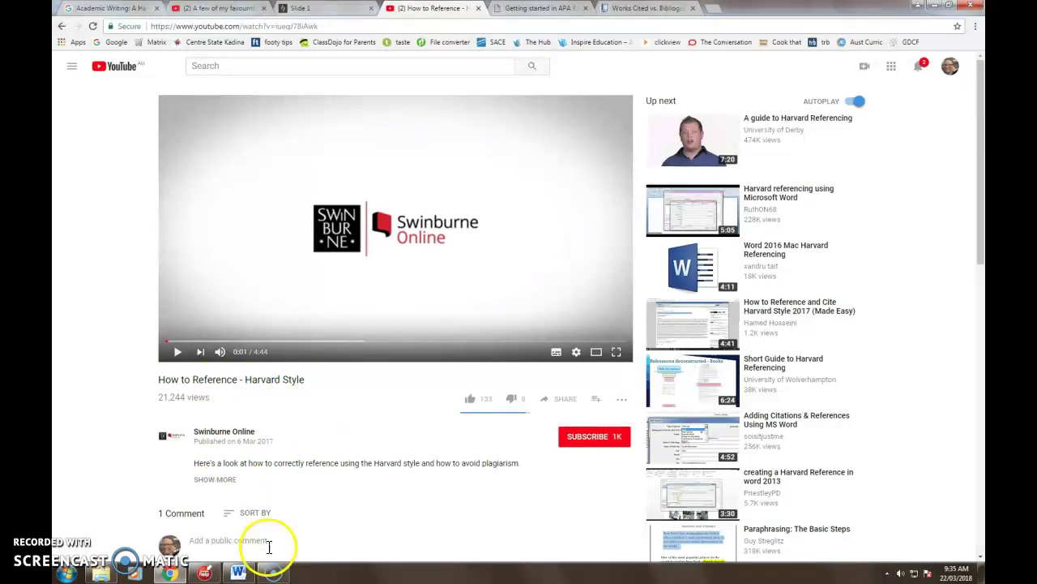
Enter author 'Swinburne Uni', page name 'How to Reference Harvard Styl', and site name 'Youtube'.
left_click(238, 573)
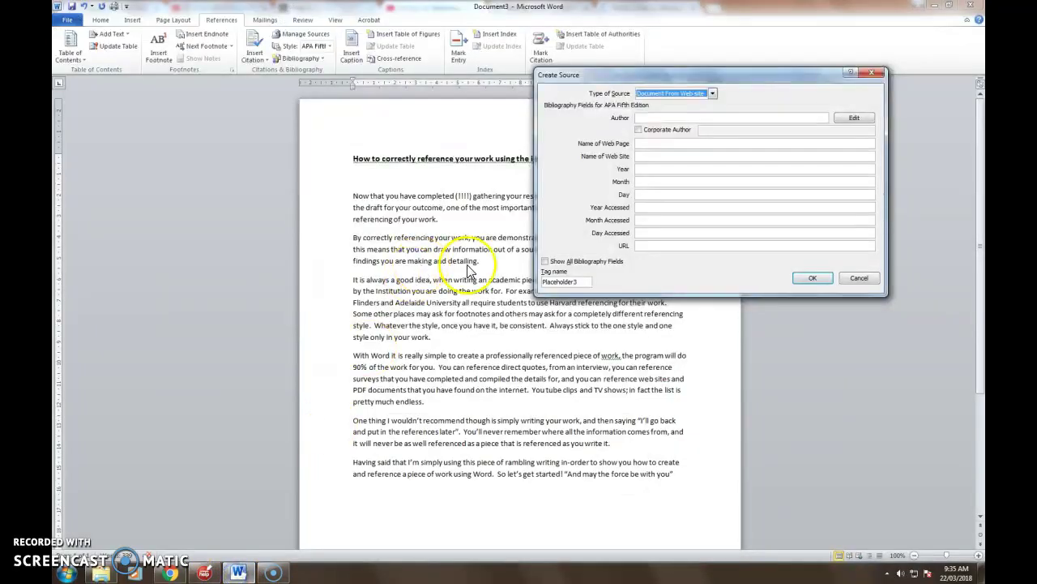
left_click(653, 117)
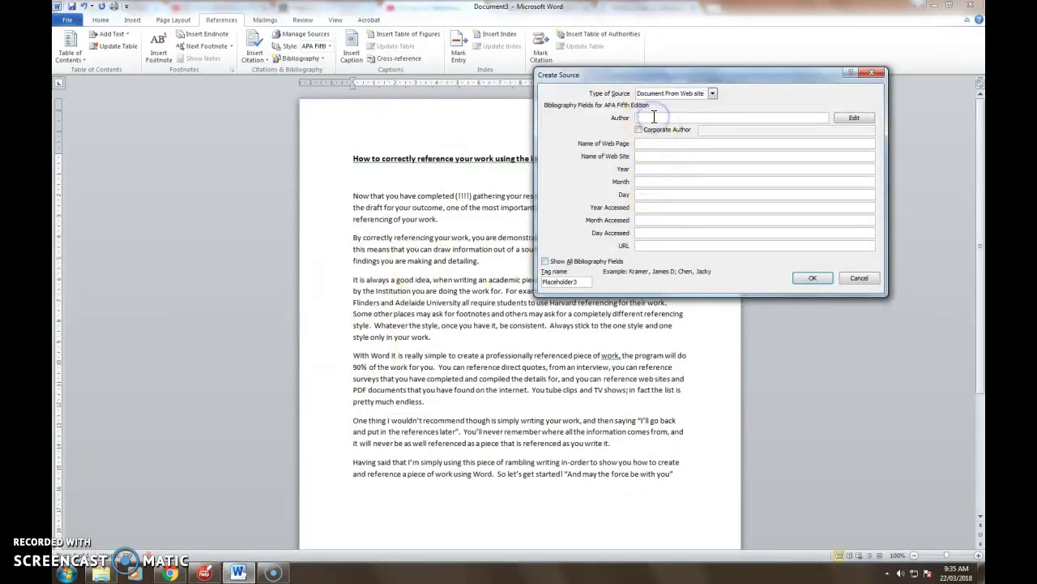
type("Swinbur")
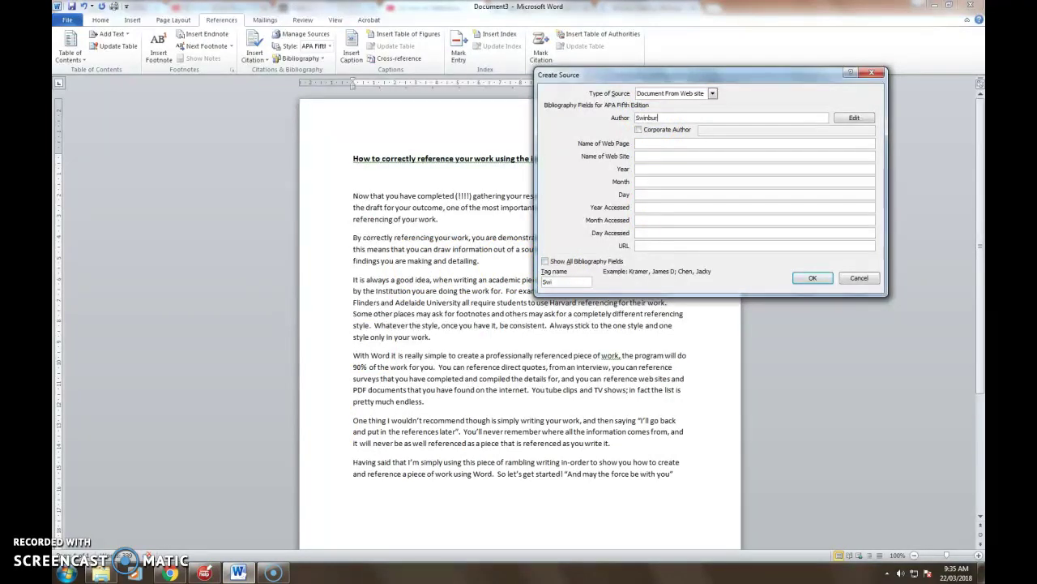
type("ne University")
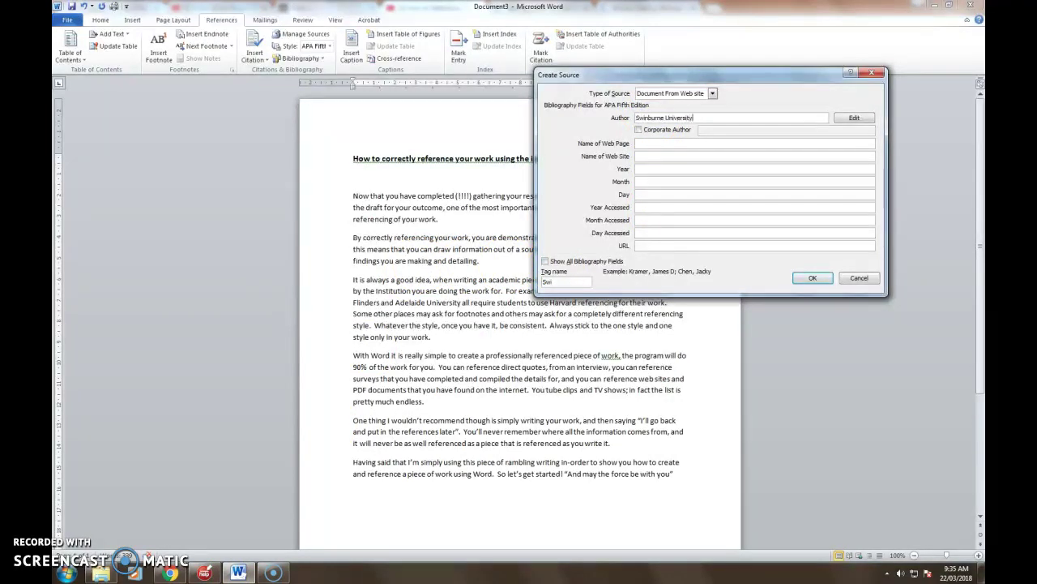
left_click(652, 144)
type("How to")
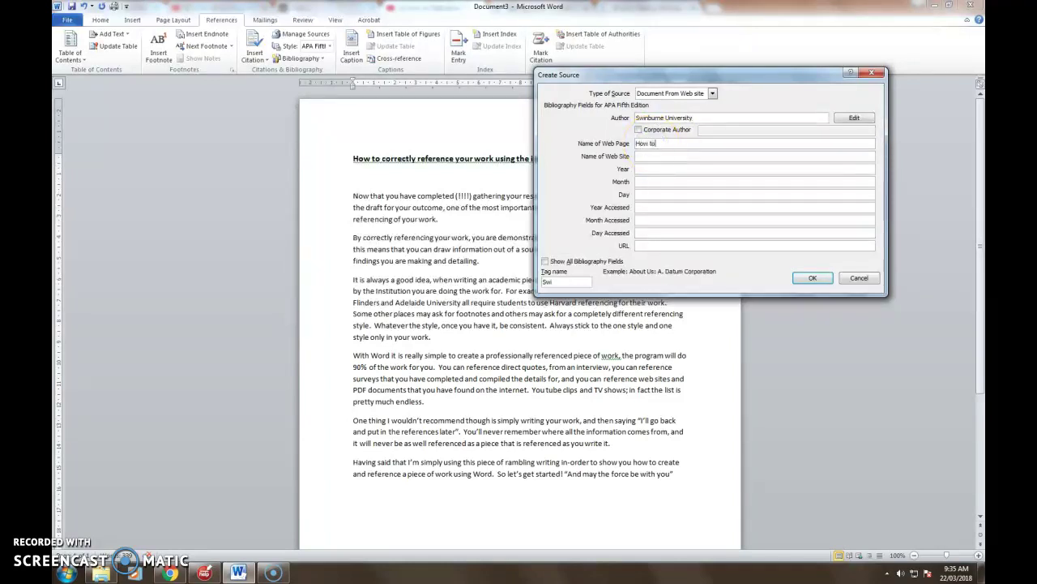
type(" Reference Harvard Style")
left_click(653, 157)
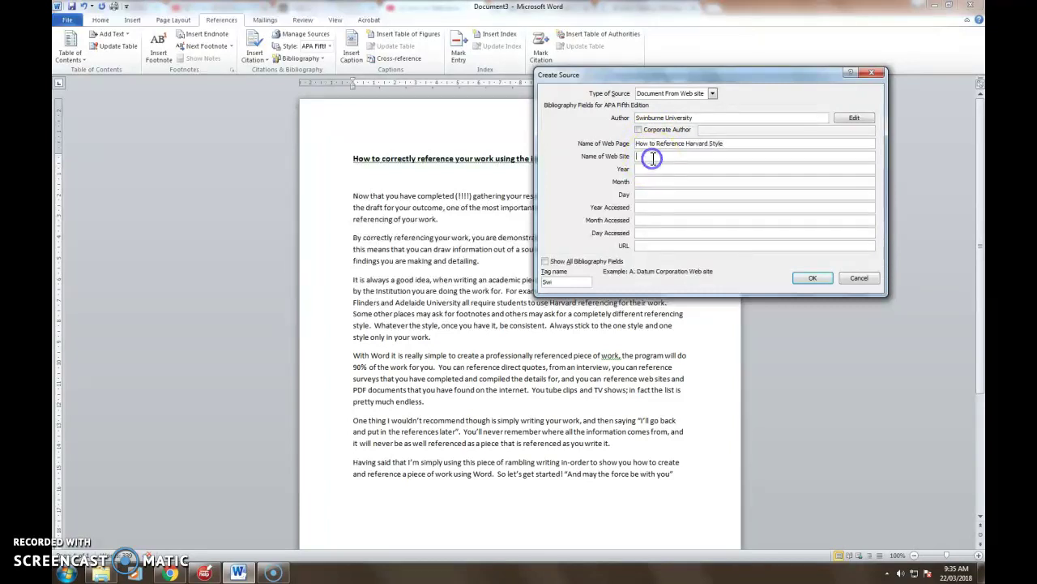
type("Youtube")
Enter the publication date 6 March 2017 and the access date 22 March 2018.
left_click(653, 167)
type("20")
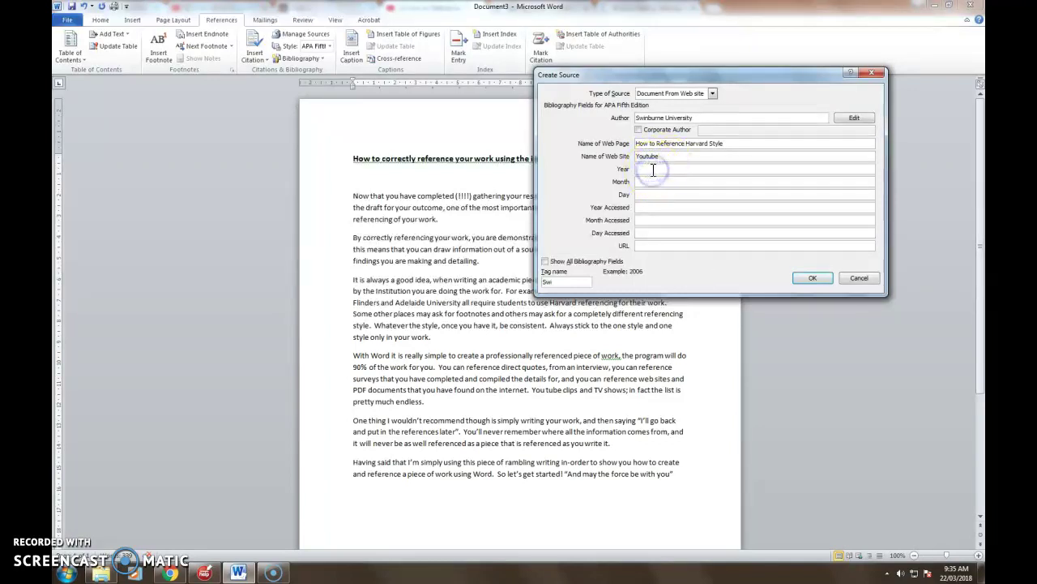
type("17")
left_click(652, 180)
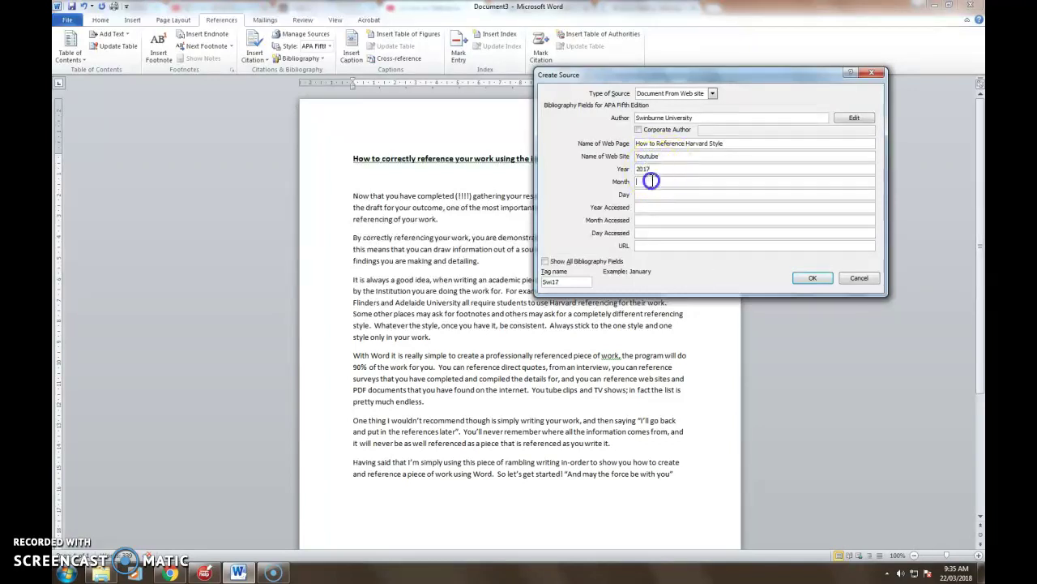
type("March")
left_click(655, 195)
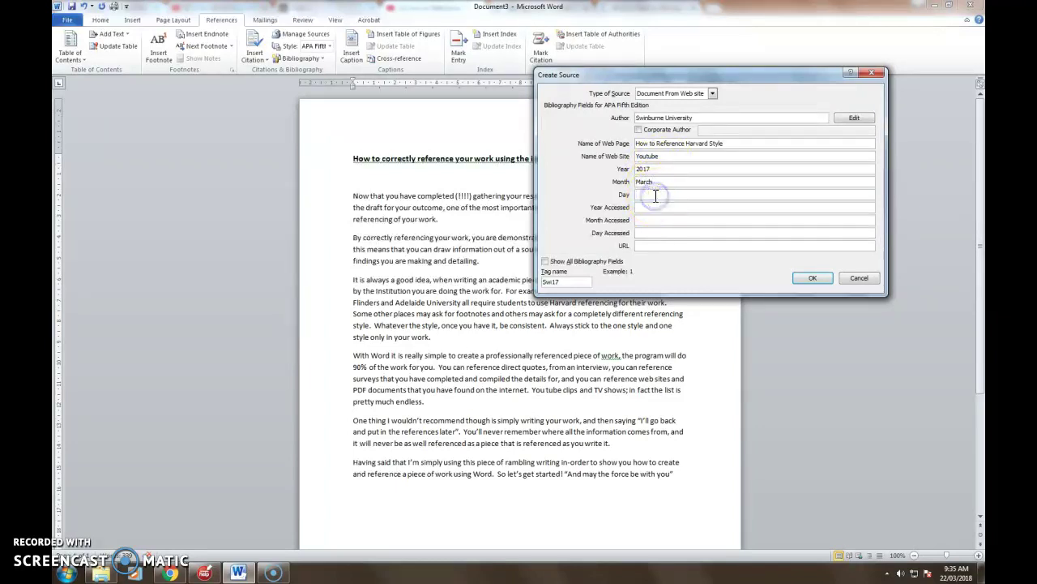
type("6")
left_click(646, 208)
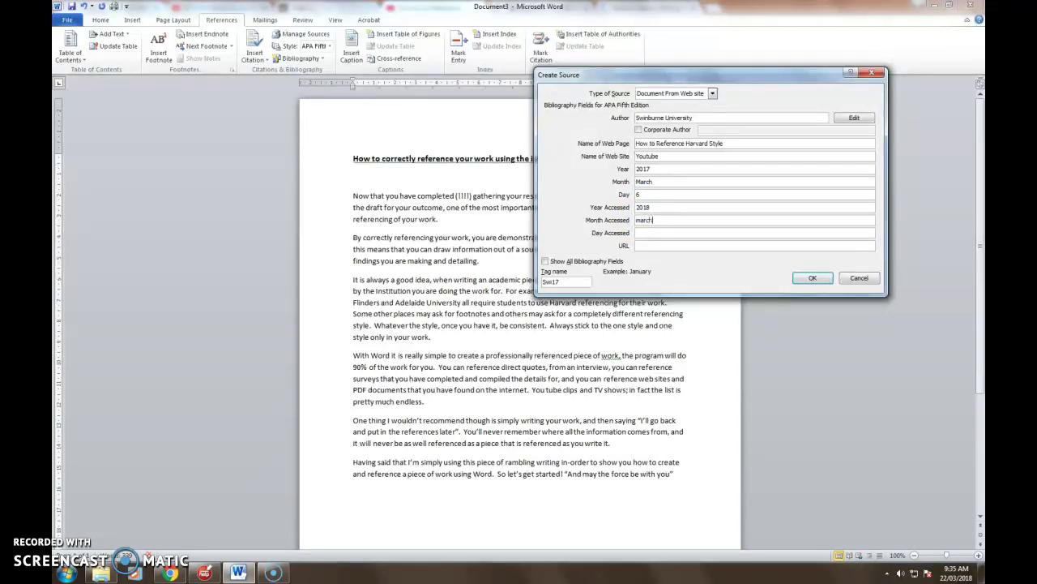
left_click(639, 233)
left_click(649, 247)
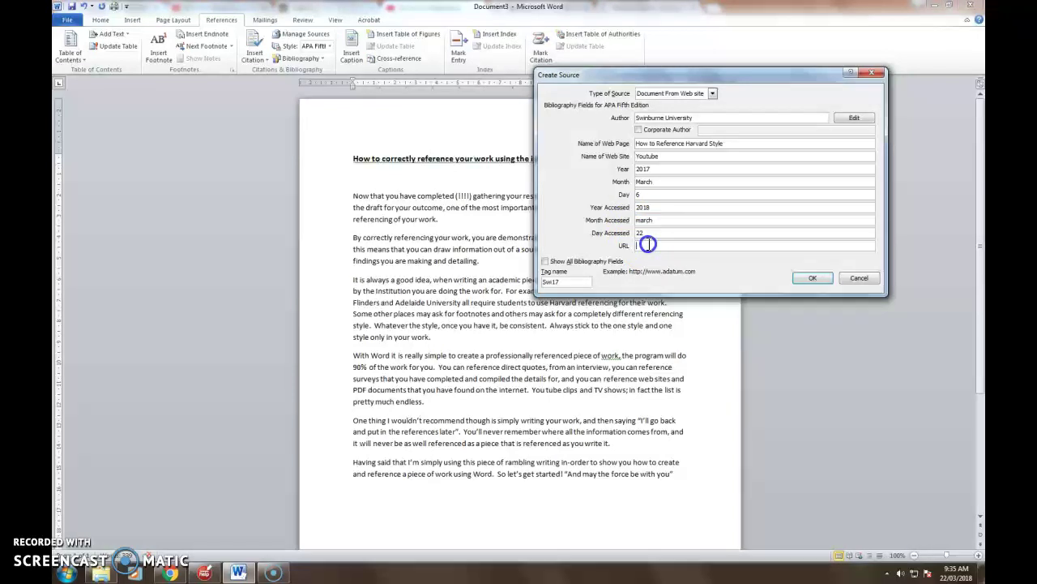
Copy the YouTube video's web address from Chrome's address bar.
left_click(168, 573)
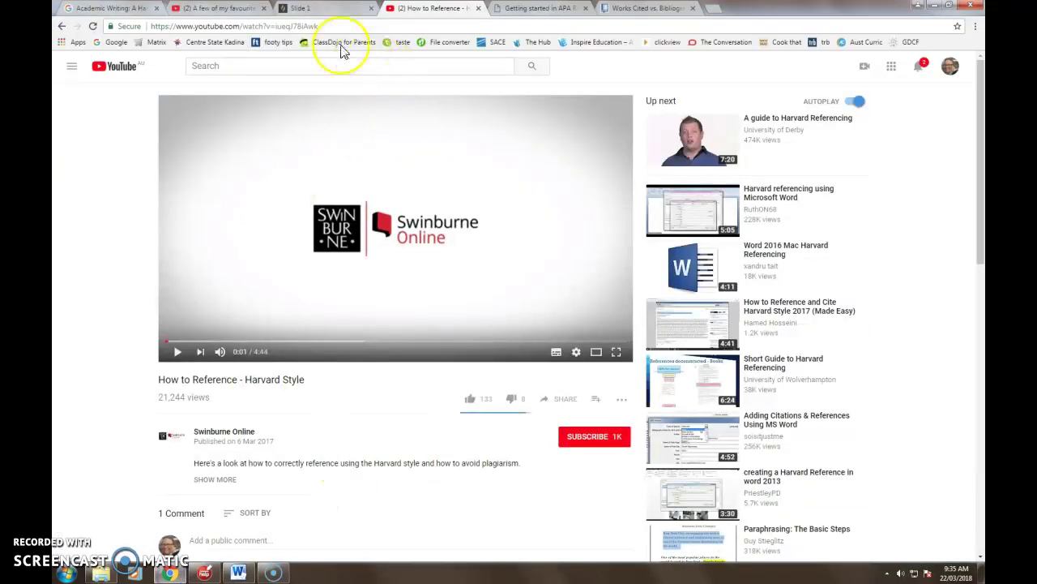
left_click(322, 26)
right_click(323, 31)
left_click(344, 70)
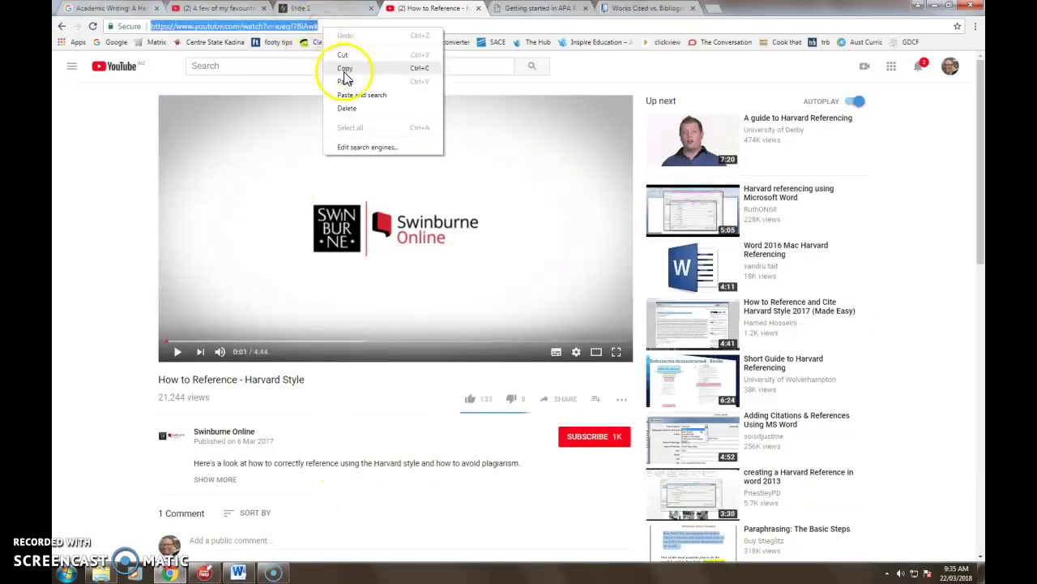
Paste the address as the source's URL and save it, inserting (University, 2017) after paragraph two.
left_click(240, 573)
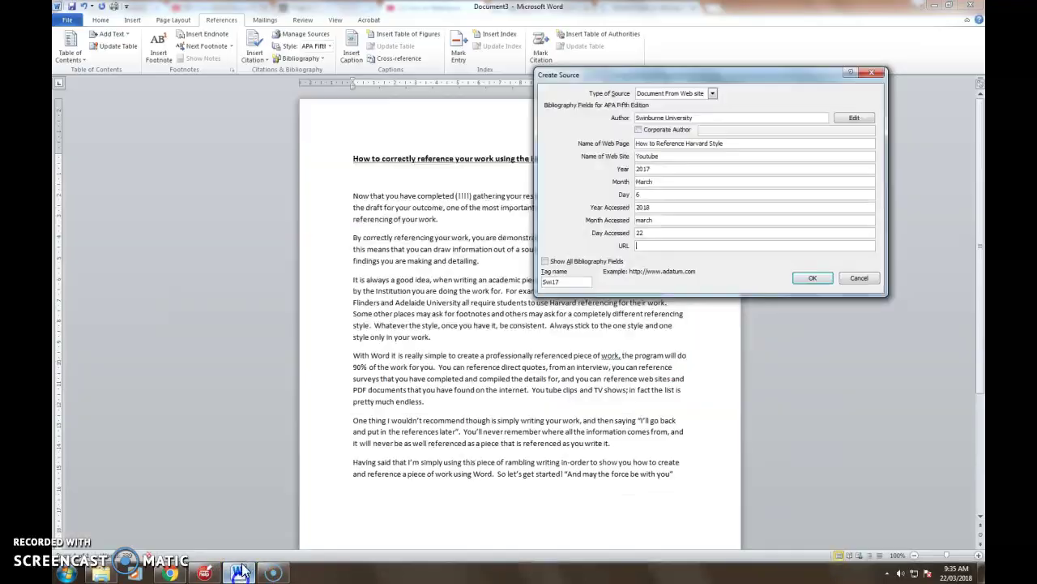
left_click(643, 246)
right_click(643, 246)
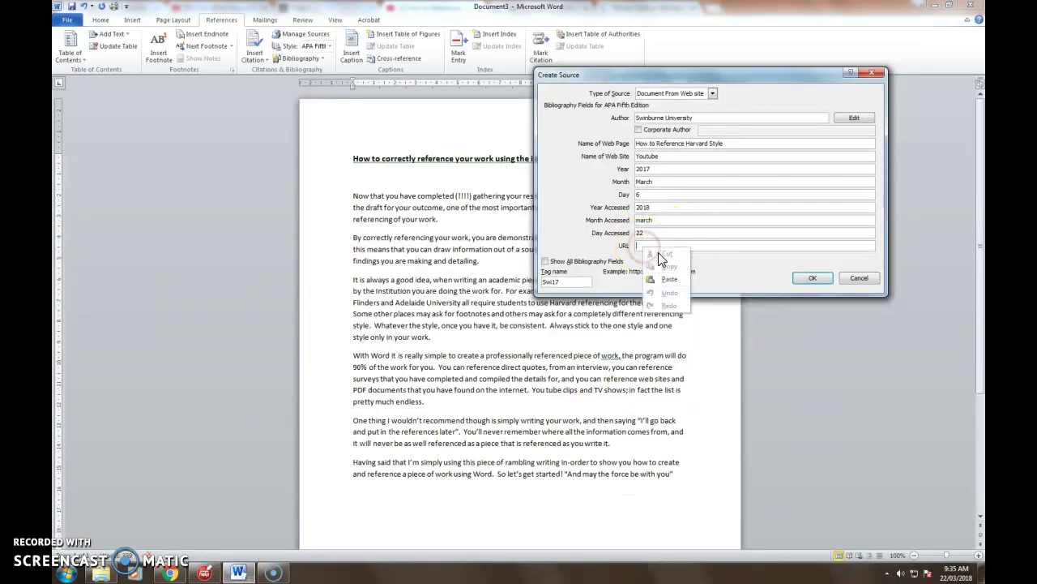
left_click(661, 280)
left_click(812, 278)
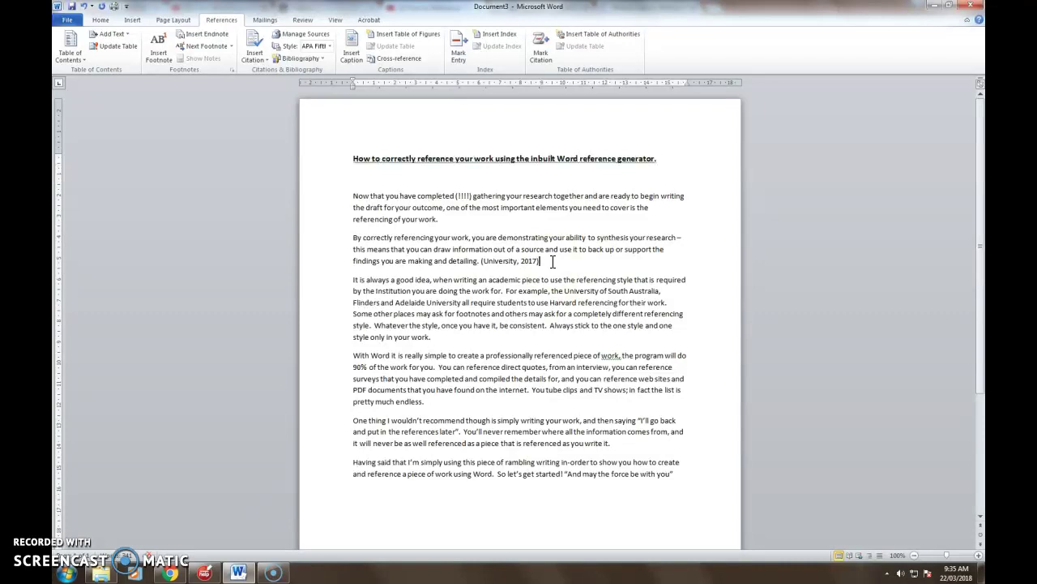
left_click(439, 337)
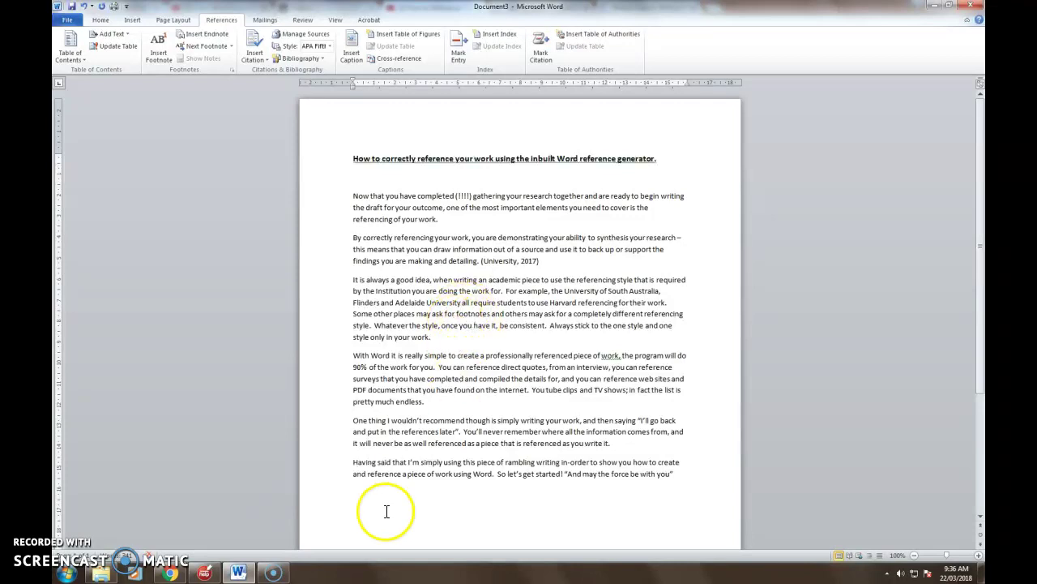
left_click(169, 572)
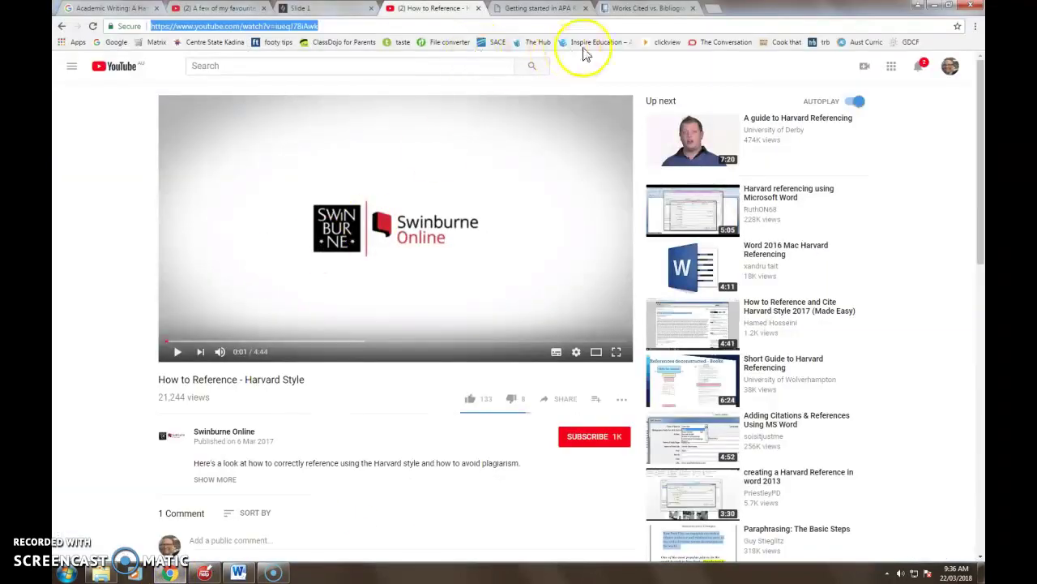
left_click(618, 9)
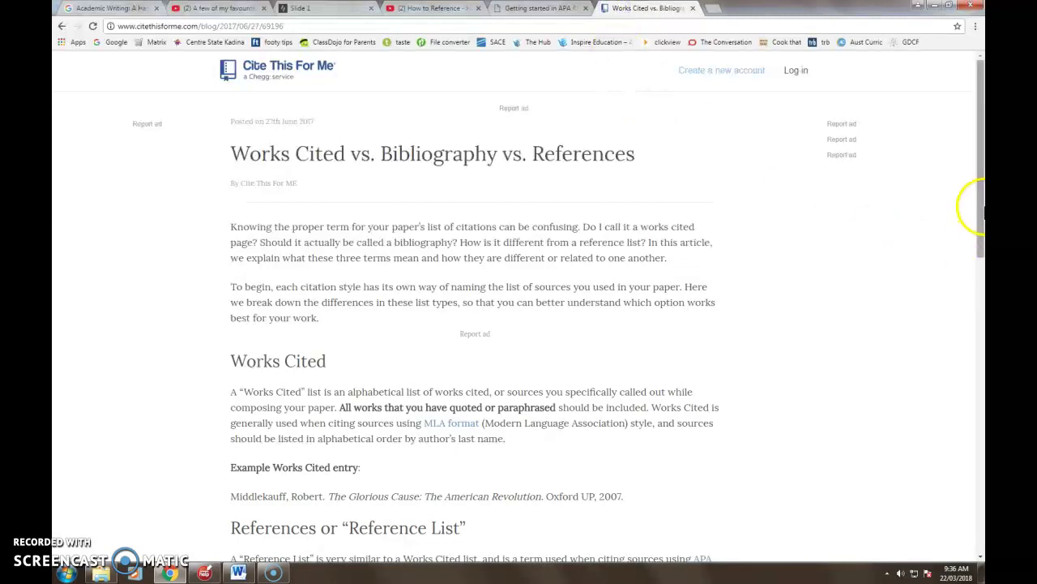
left_click_drag(982, 212, 981, 178)
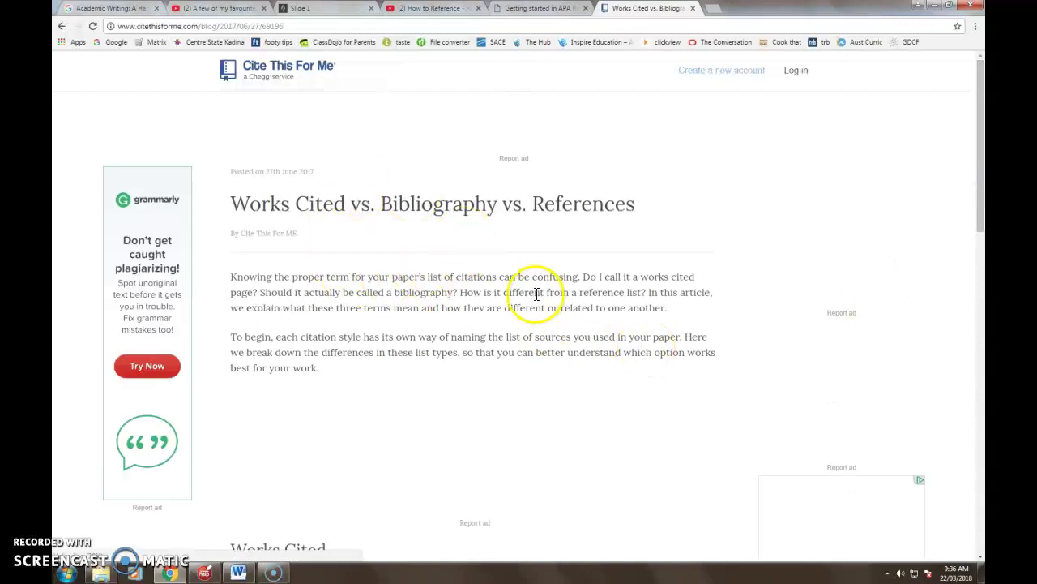
left_click(239, 573)
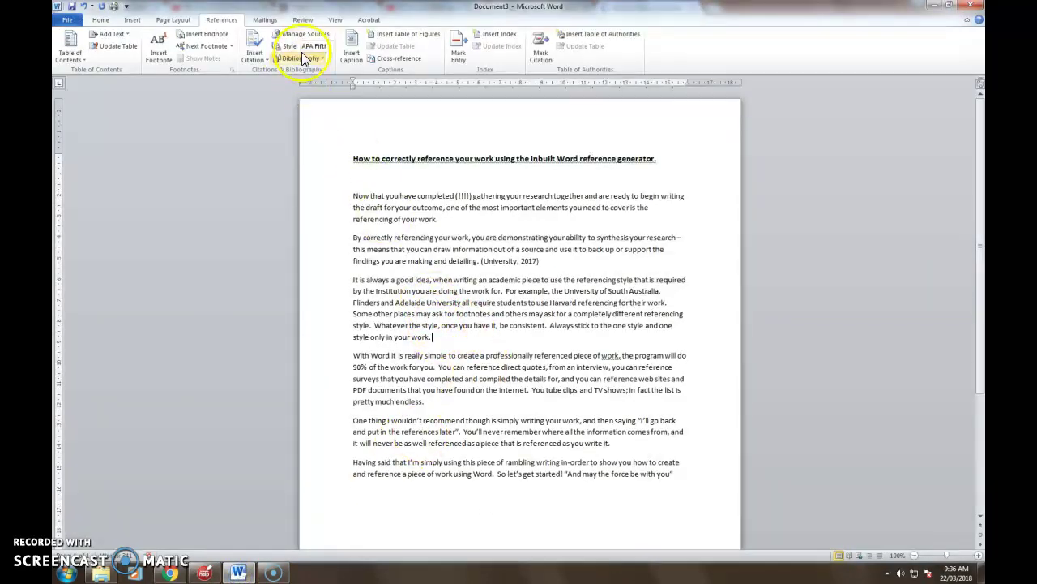
Cite the Swinburne source again after the third paragraph and begin adding a new source.
left_click(267, 61)
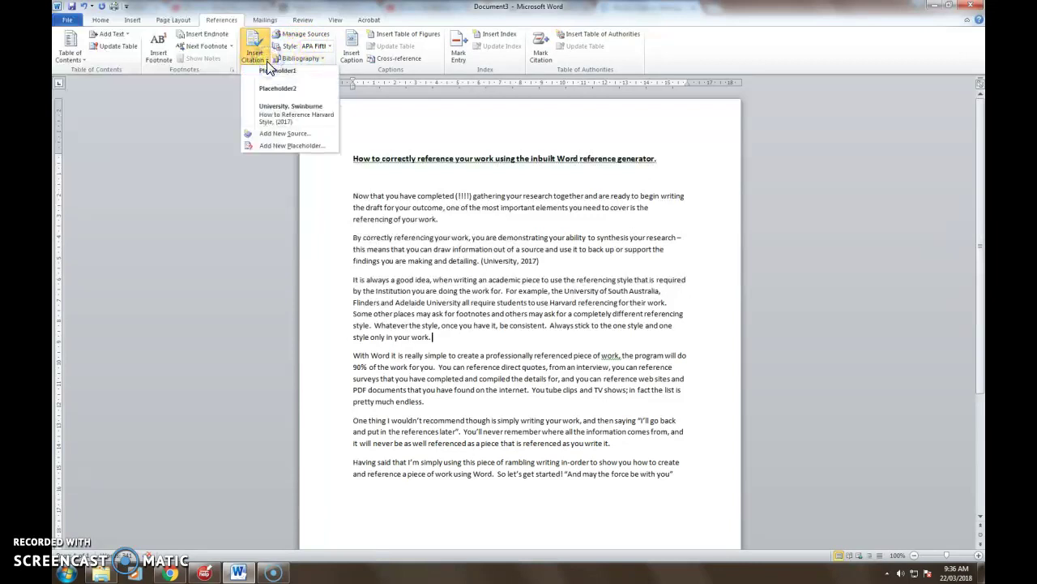
left_click(312, 120)
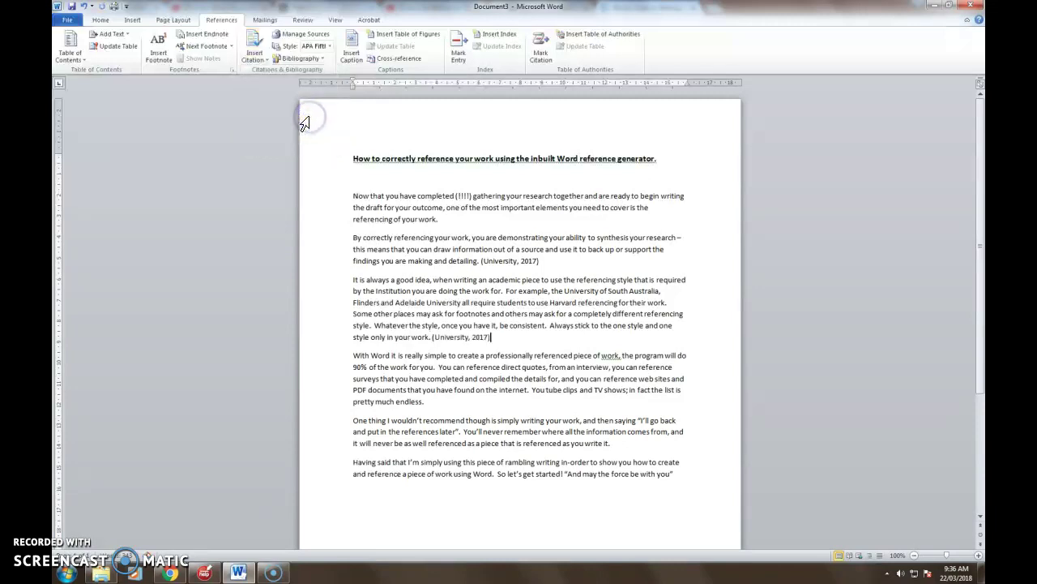
left_click(267, 60)
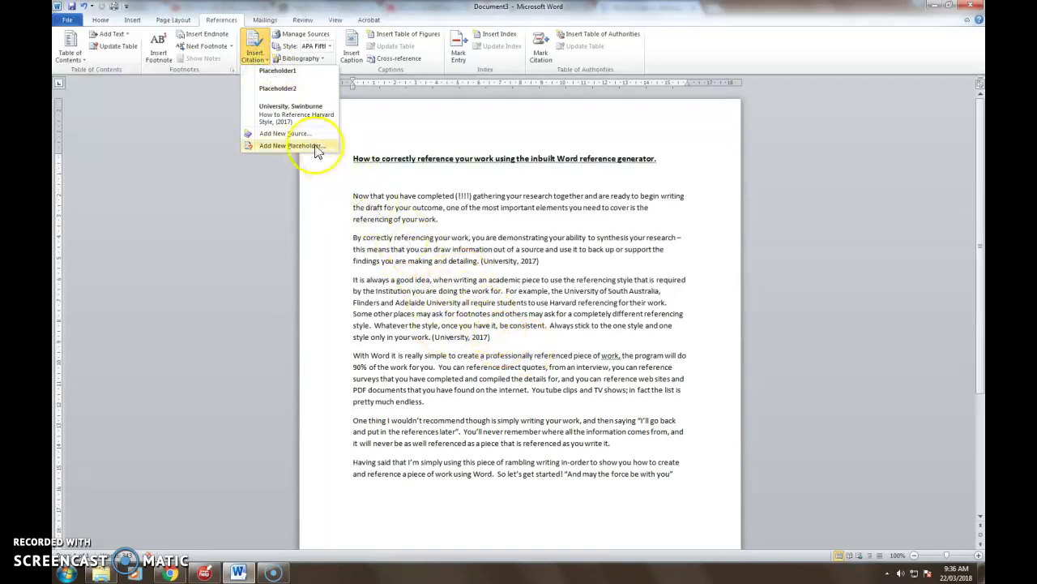
left_click(284, 133)
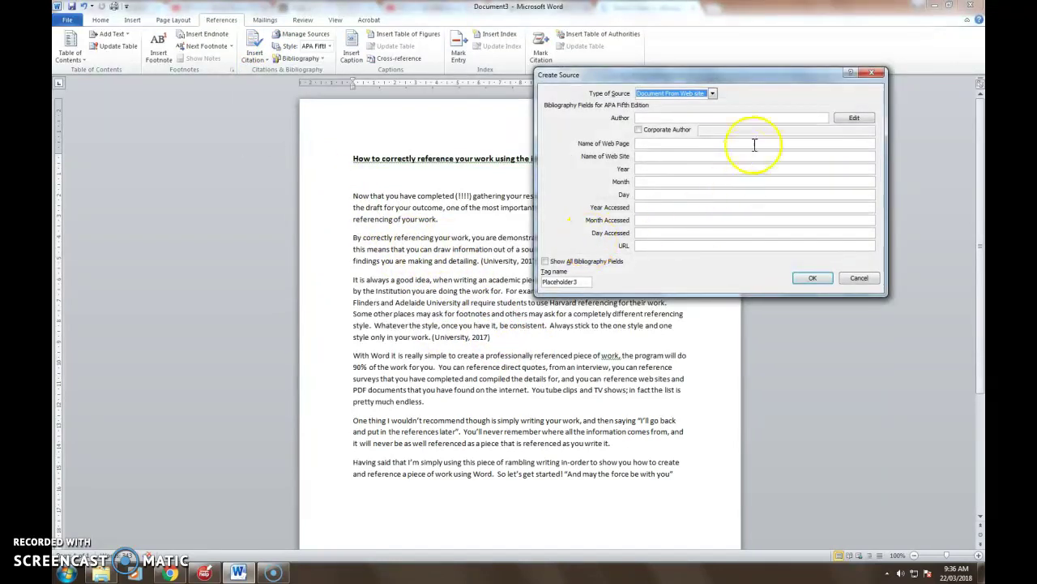
Set the new source's type to Web site with author Unknown.
left_click(712, 93)
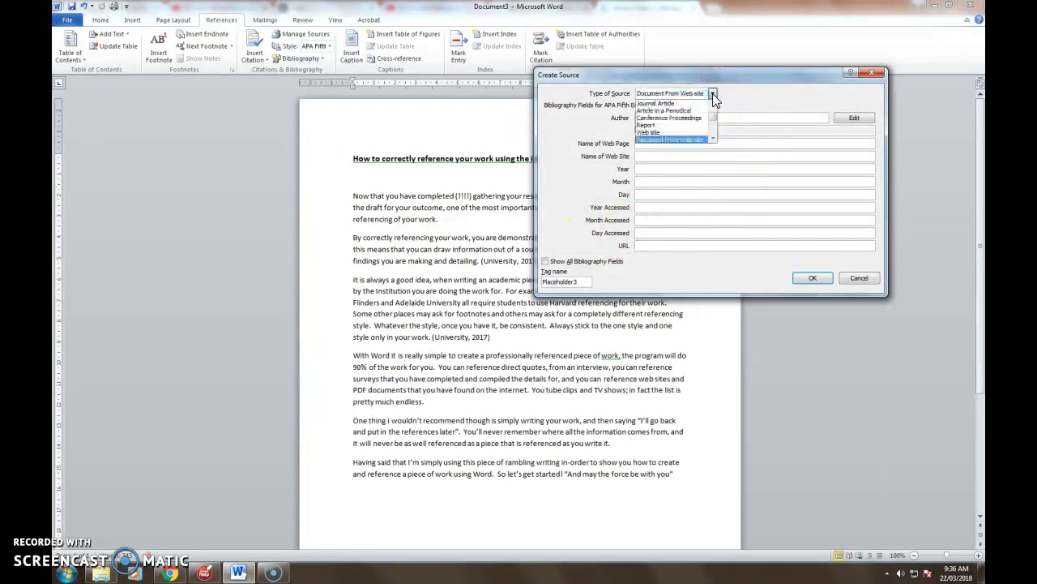
left_click(685, 133)
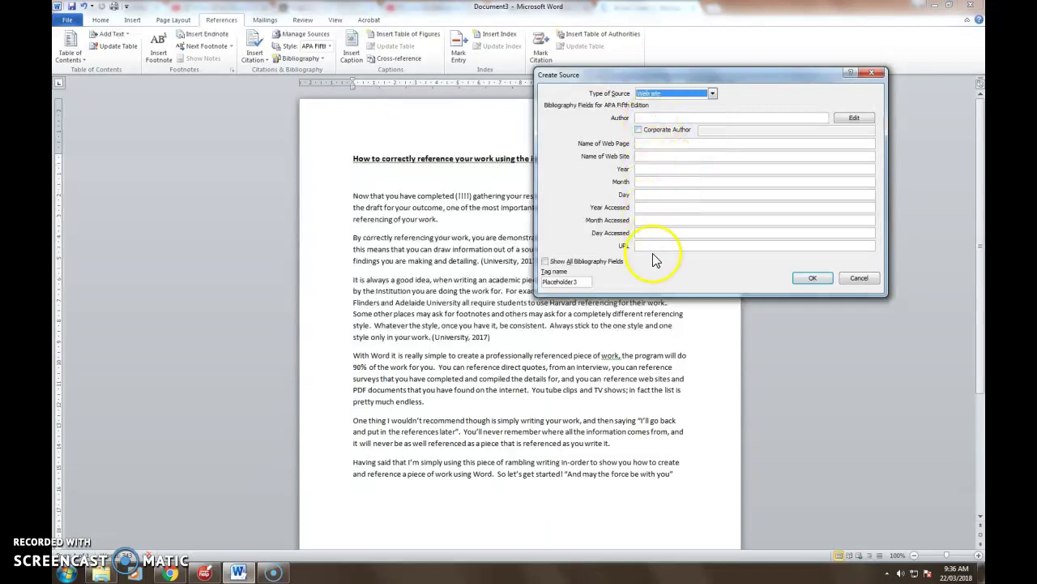
left_click(645, 117)
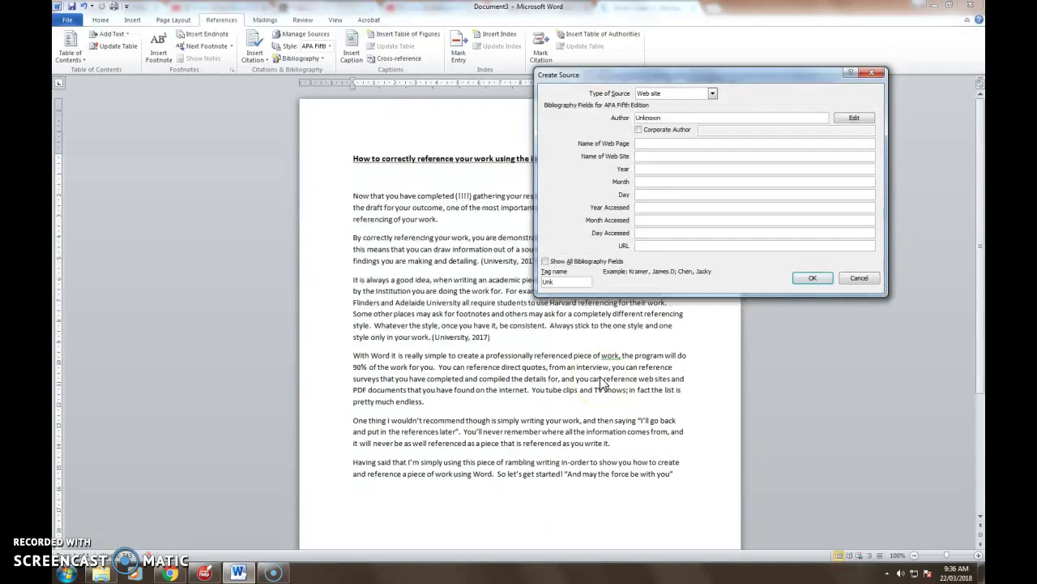
left_click(658, 143)
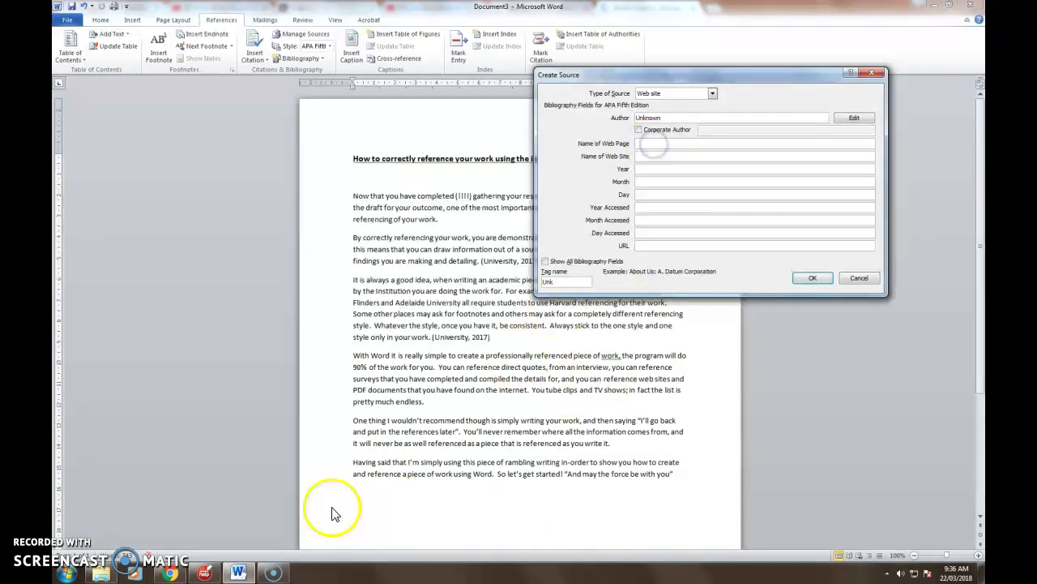
left_click(169, 573)
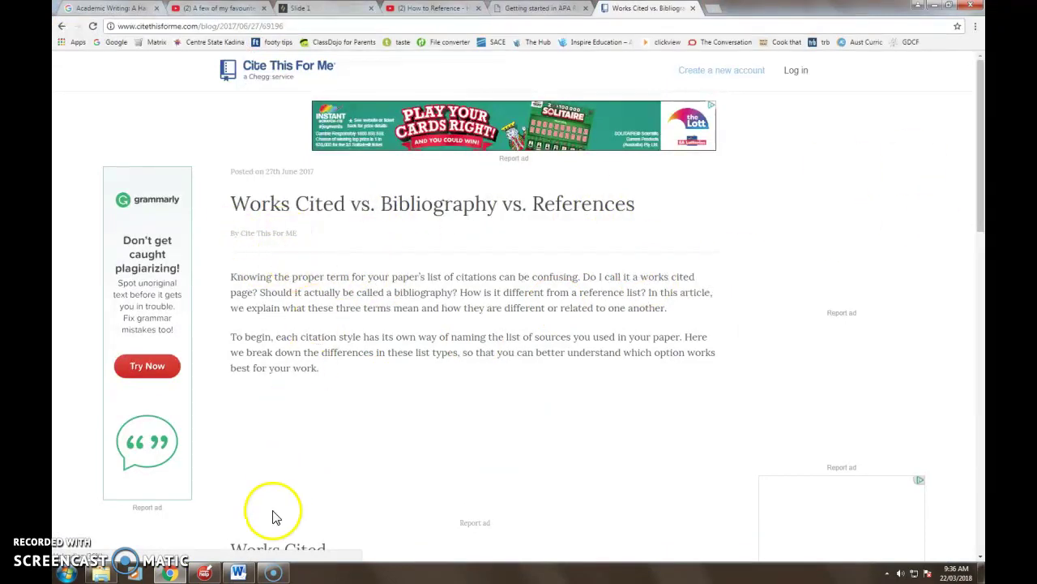
Copy the article's title from Chrome and fill in the site name 'Cite this for me'.
left_click(247, 565)
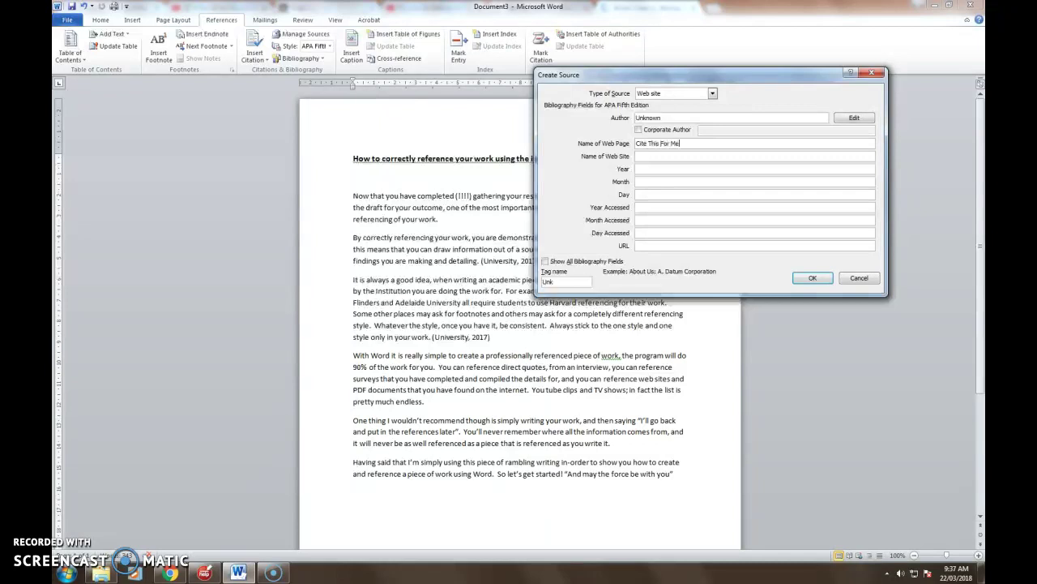
left_click(655, 157)
left_click(161, 574)
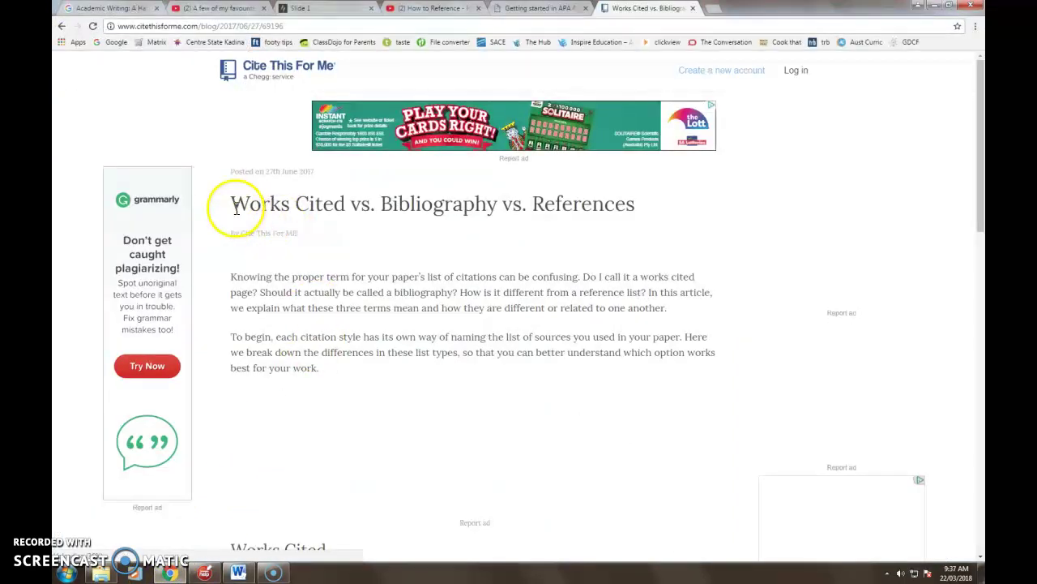
left_click_drag(235, 208, 646, 219)
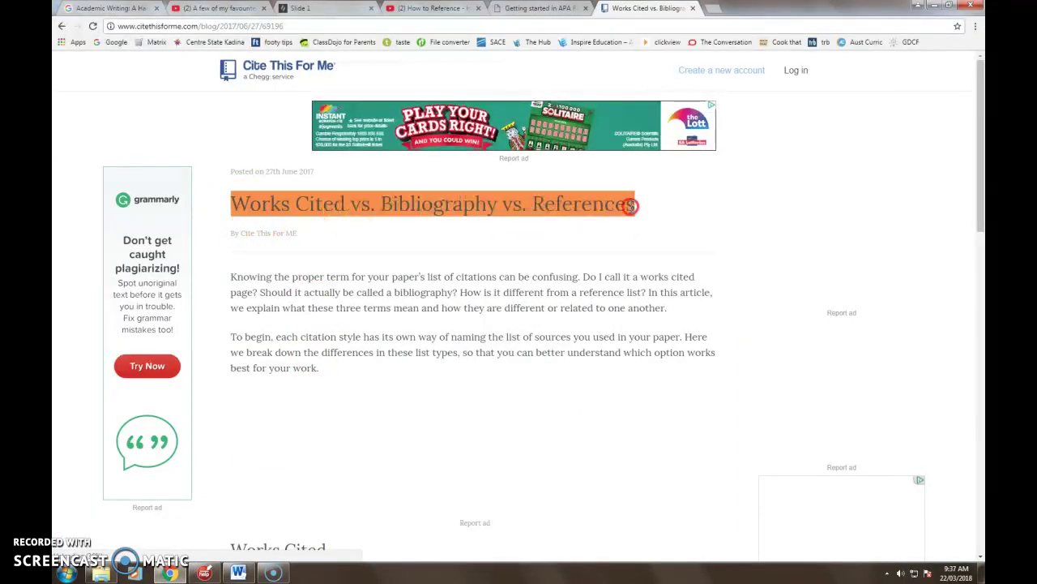
right_click(630, 206)
left_click(661, 213)
left_click(237, 574)
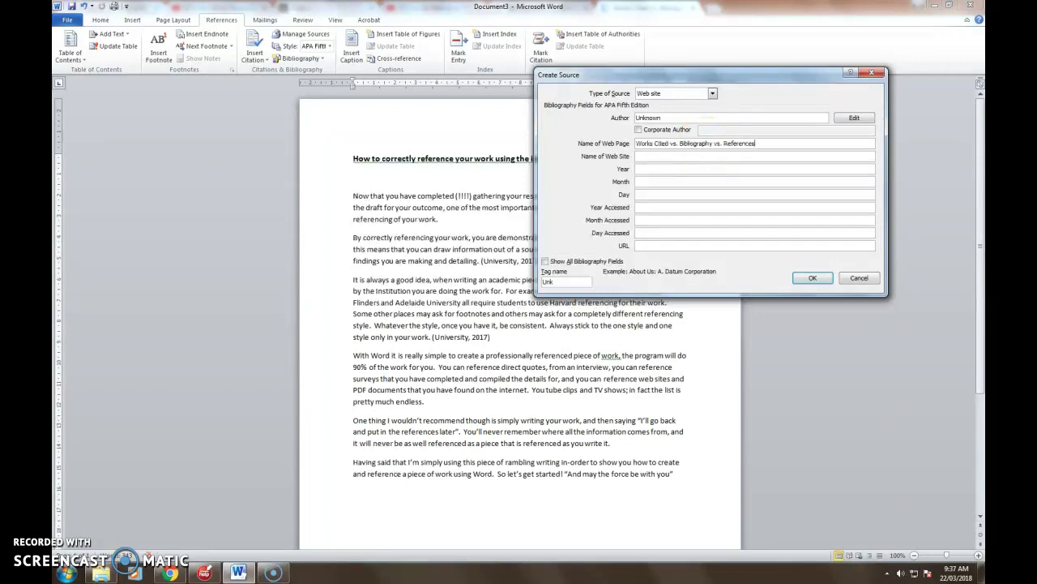
left_click(649, 155)
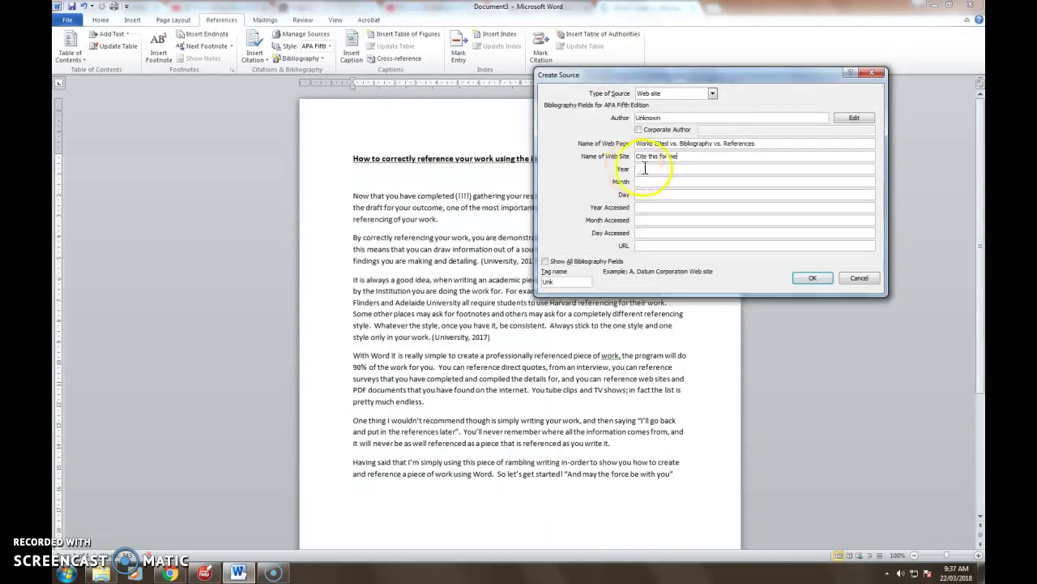
left_click(653, 168)
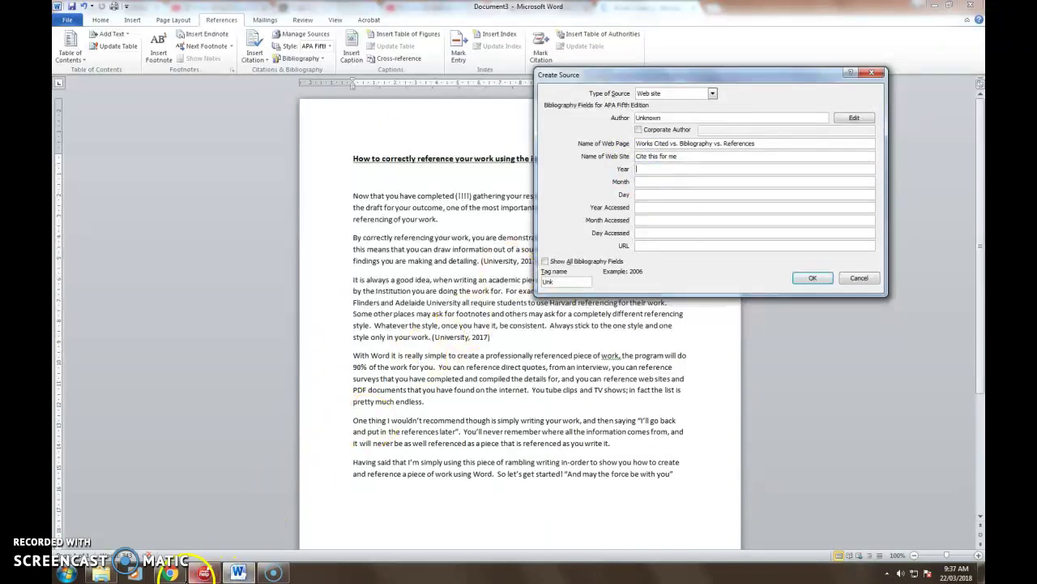
Check the article's date, then enter published 27 June 2017 and accessed 22 March 2018.
left_click(170, 573)
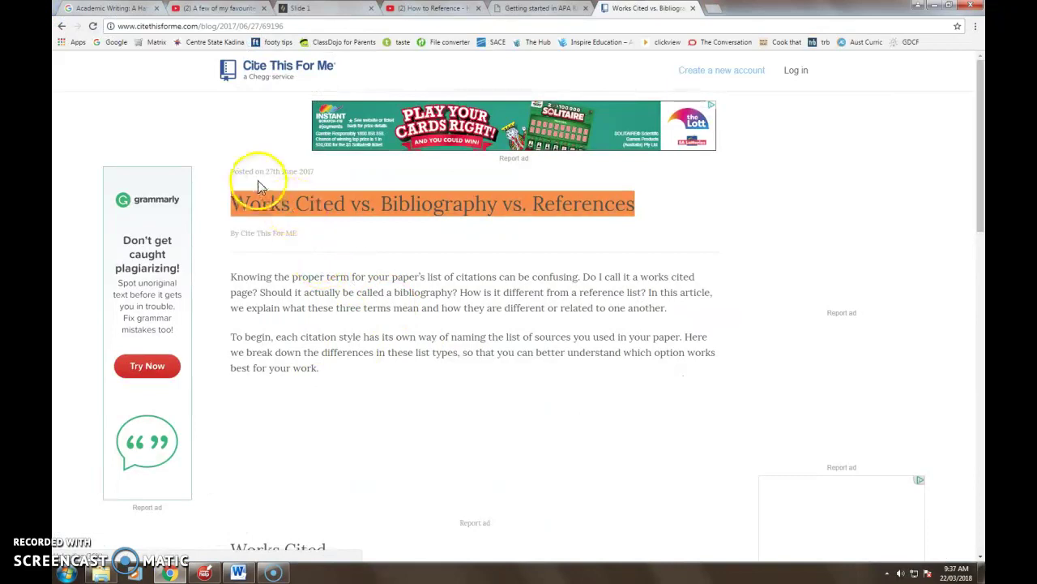
left_click_drag(975, 109, 980, 430)
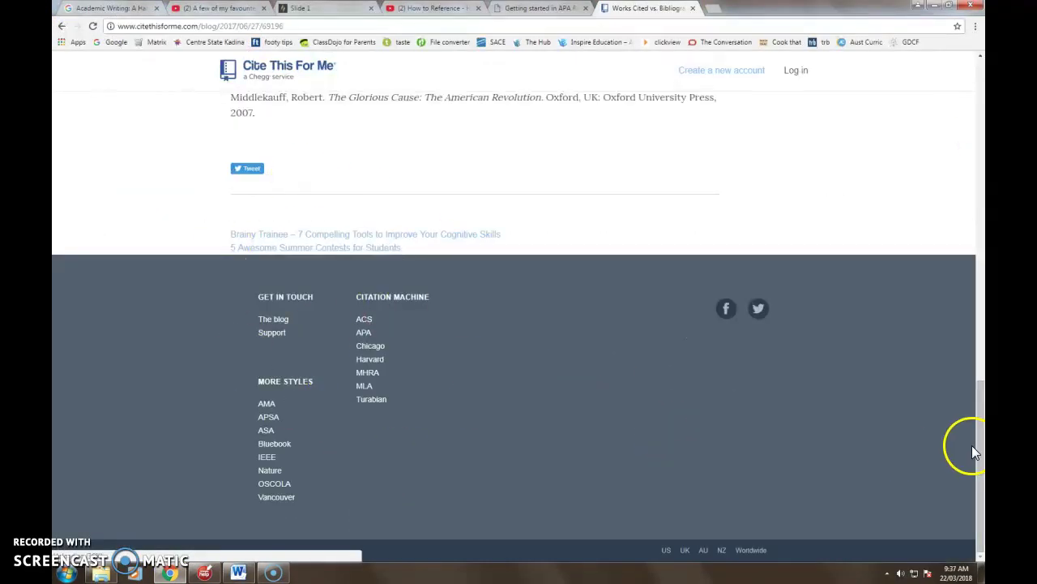
left_click_drag(975, 452, 981, 123)
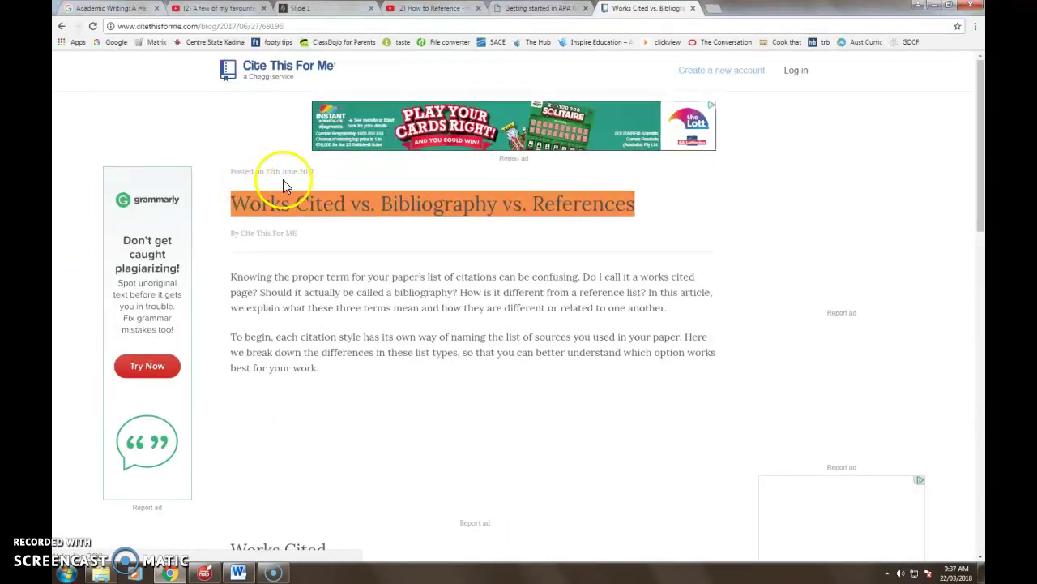
left_click(239, 572)
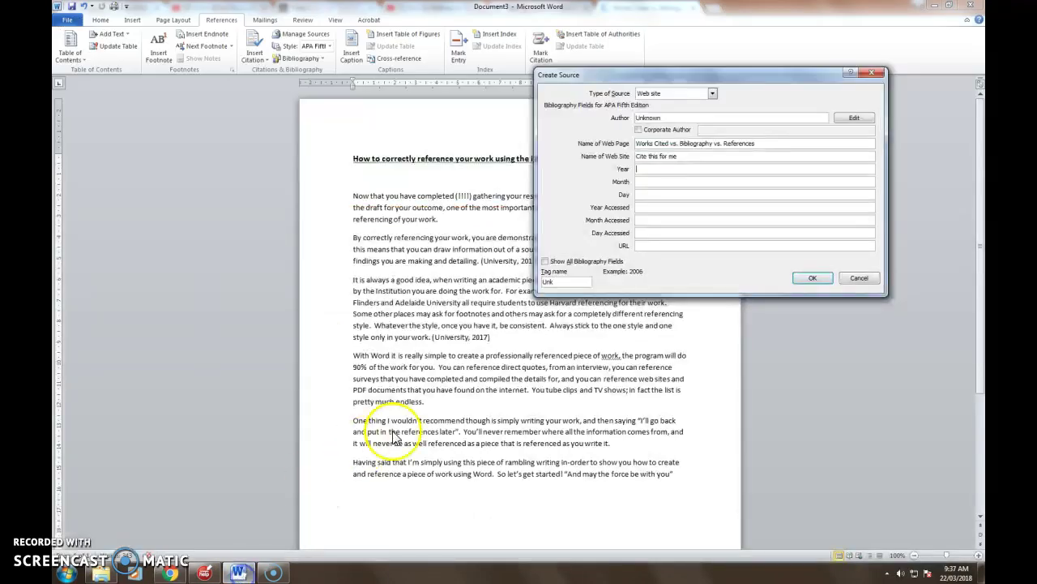
left_click(676, 182)
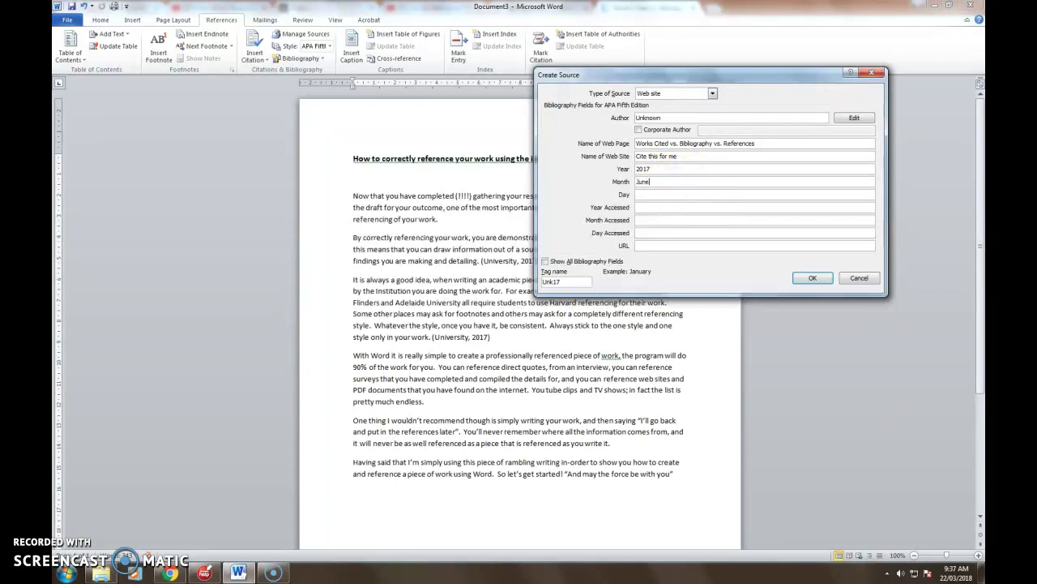
left_click(670, 195)
left_click(654, 207)
left_click(653, 220)
left_click(652, 233)
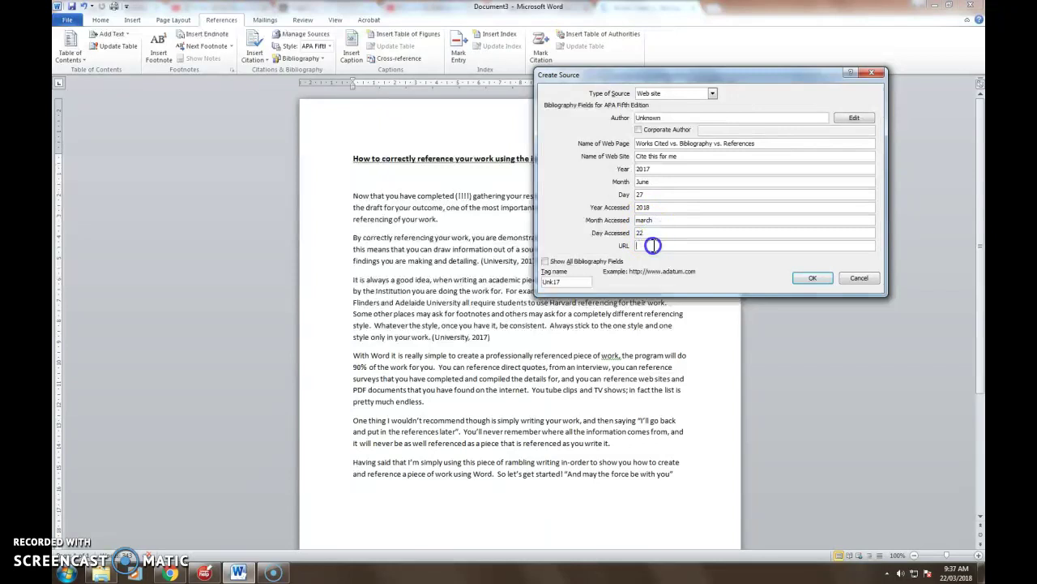
Copy the Cite This For Me article's web address from Chrome.
left_click(169, 573)
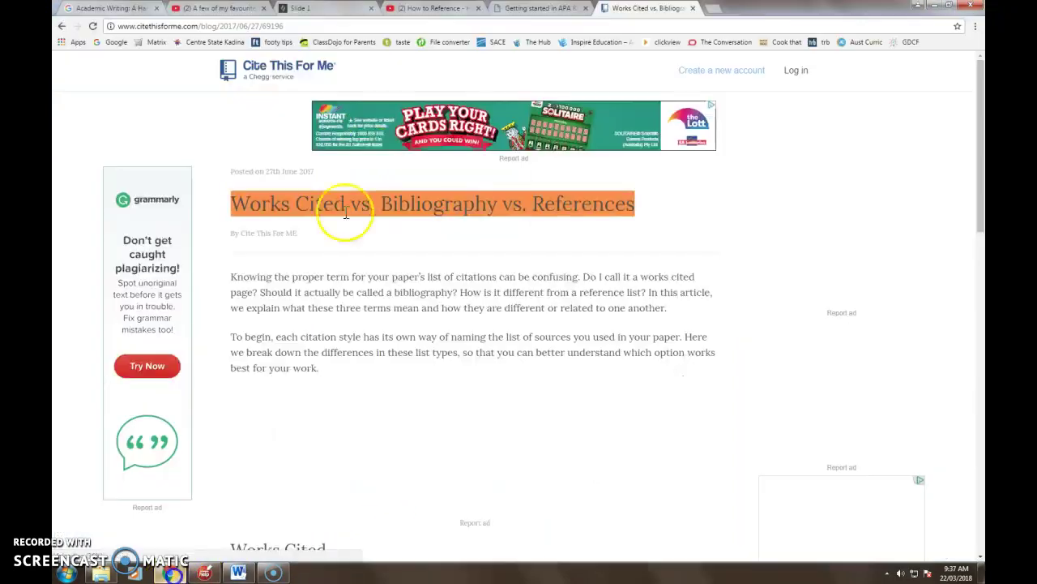
left_click(296, 26)
right_click(293, 28)
left_click(312, 70)
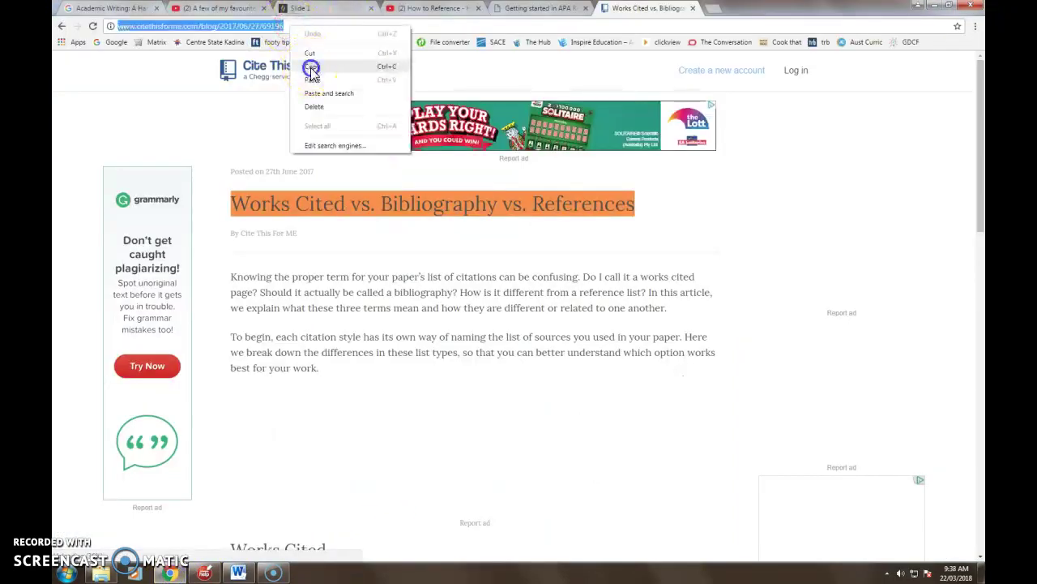
Paste the address as the URL and save the source, inserting (Unknown, 2017) after 'endless.'.
left_click(238, 573)
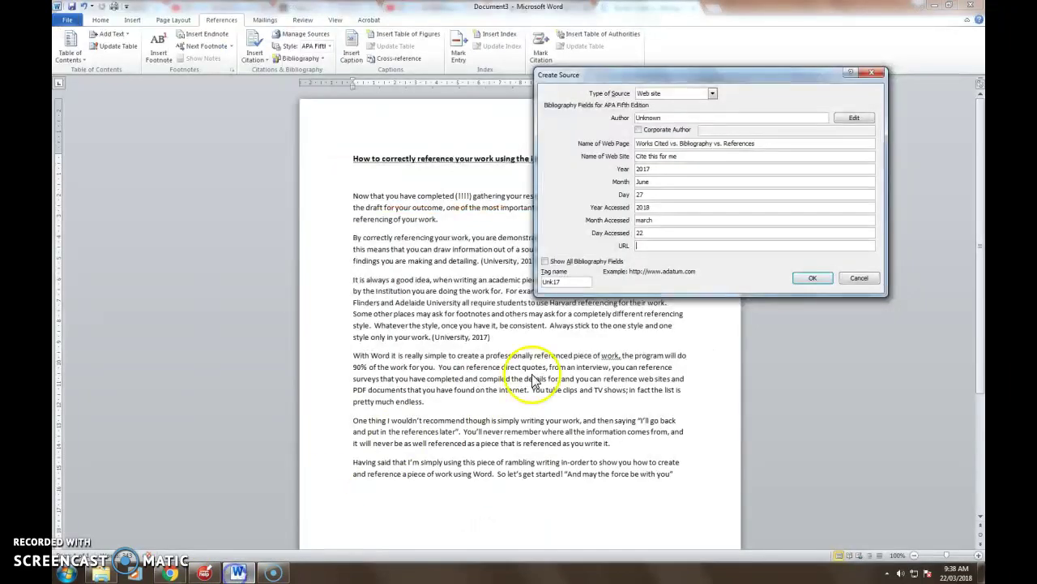
right_click(654, 245)
left_click(677, 278)
left_click(814, 279)
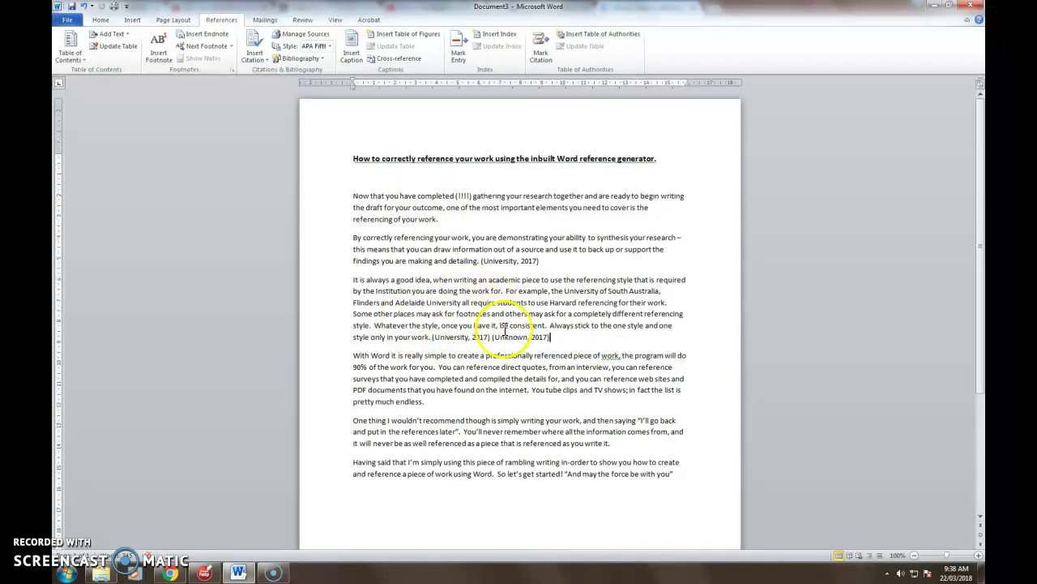
left_click(434, 402)
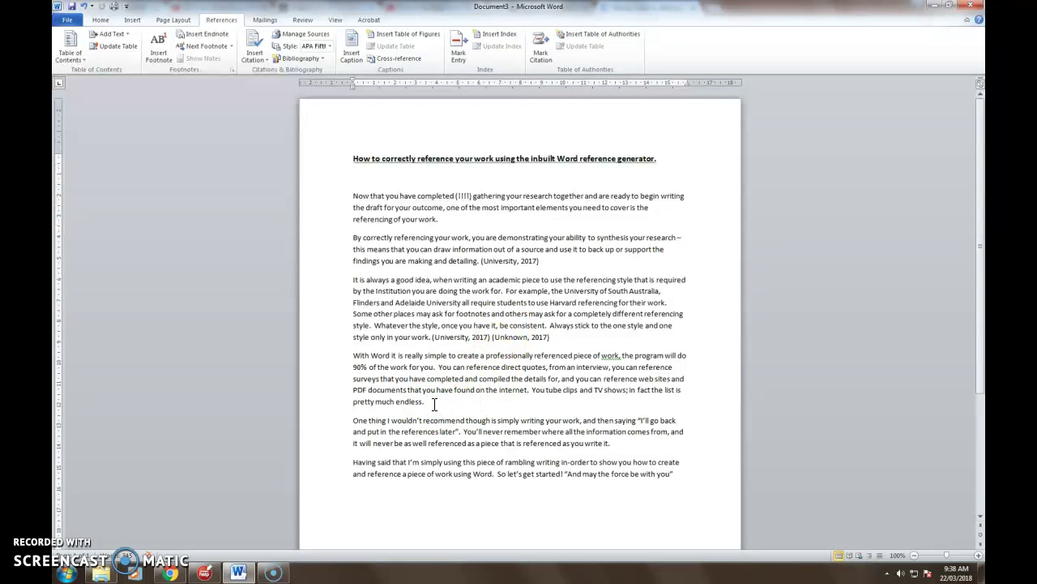
Look over Victoria University's 'Getting started in APA Referencing' guide, then return to the Word essay.
left_click(171, 574)
left_click(251, 26)
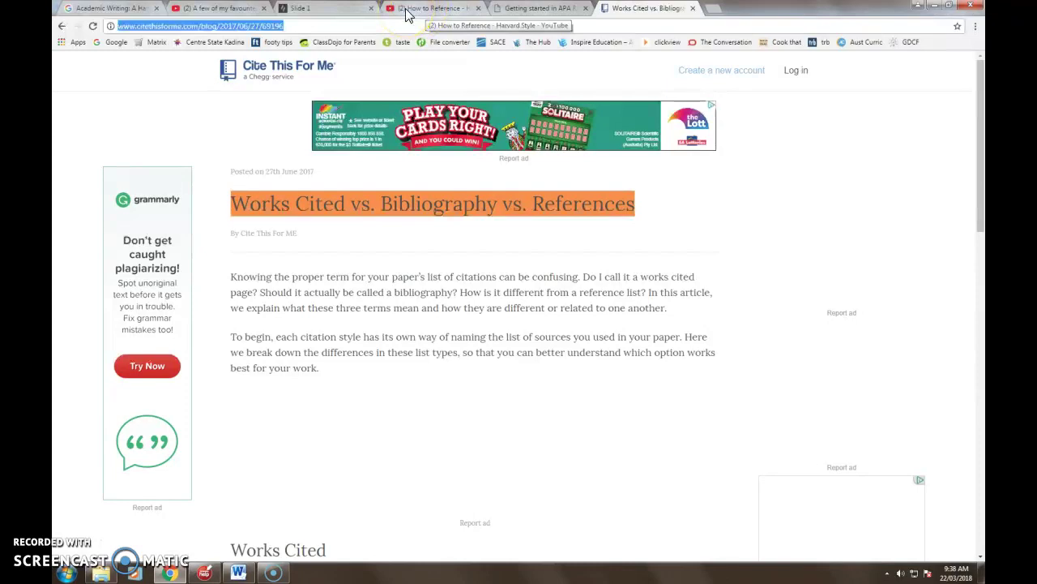
left_click(506, 10)
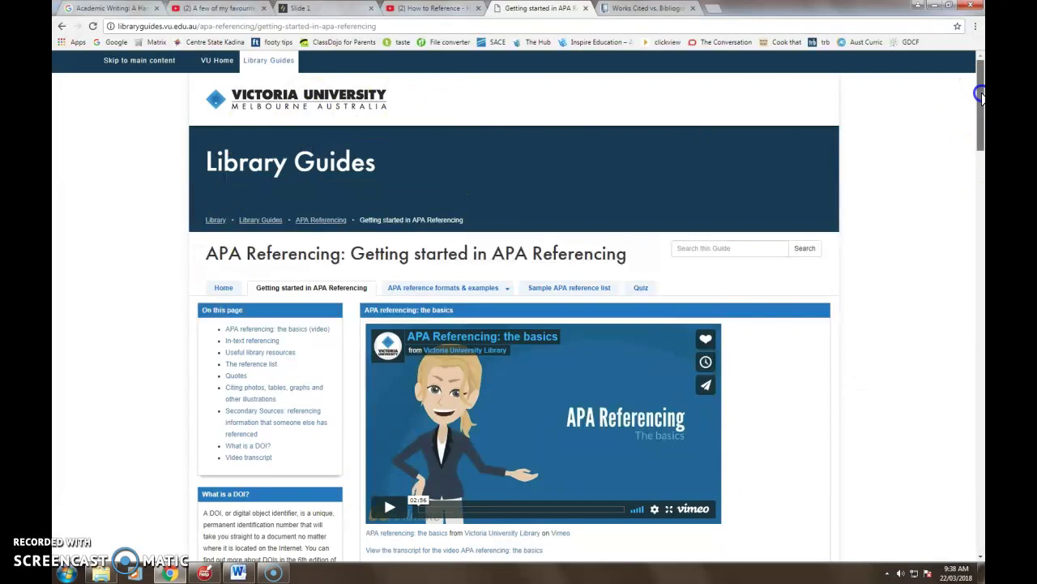
left_click_drag(979, 105, 979, 136)
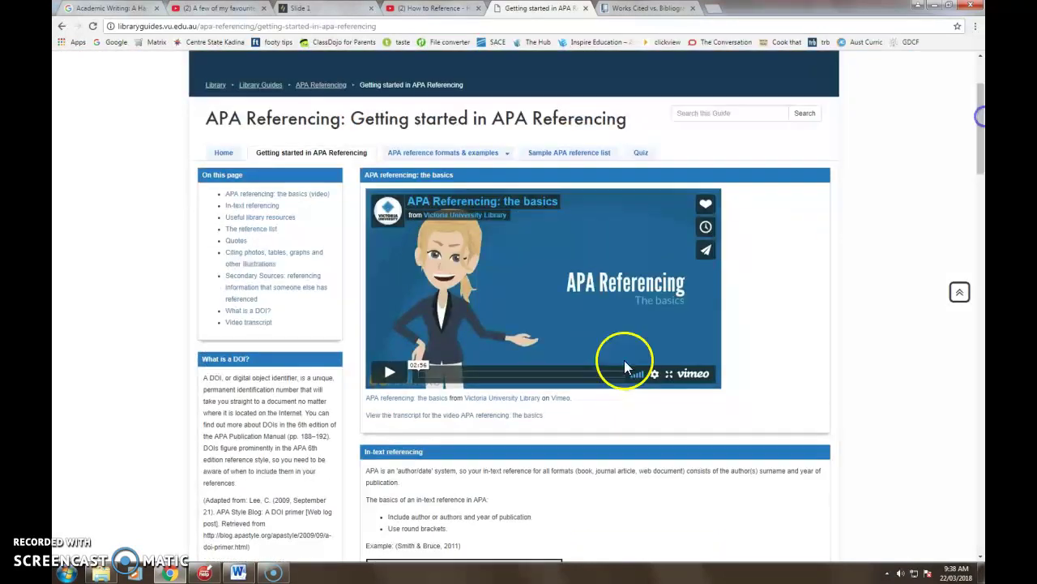
left_click(237, 572)
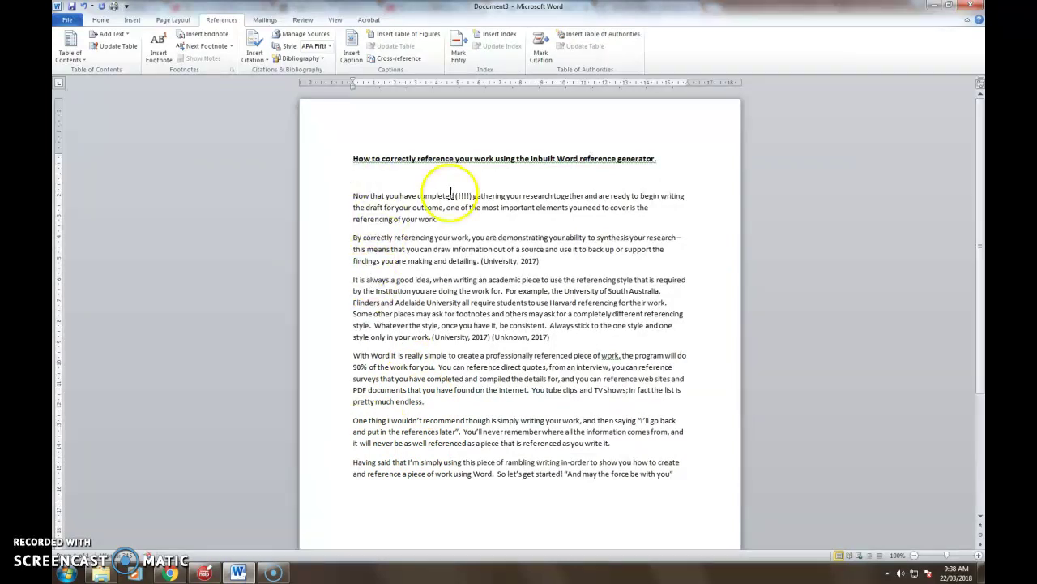
Start a new citation source of type Electronic Source, then bring up the APA guide in Chrome.
left_click(257, 55)
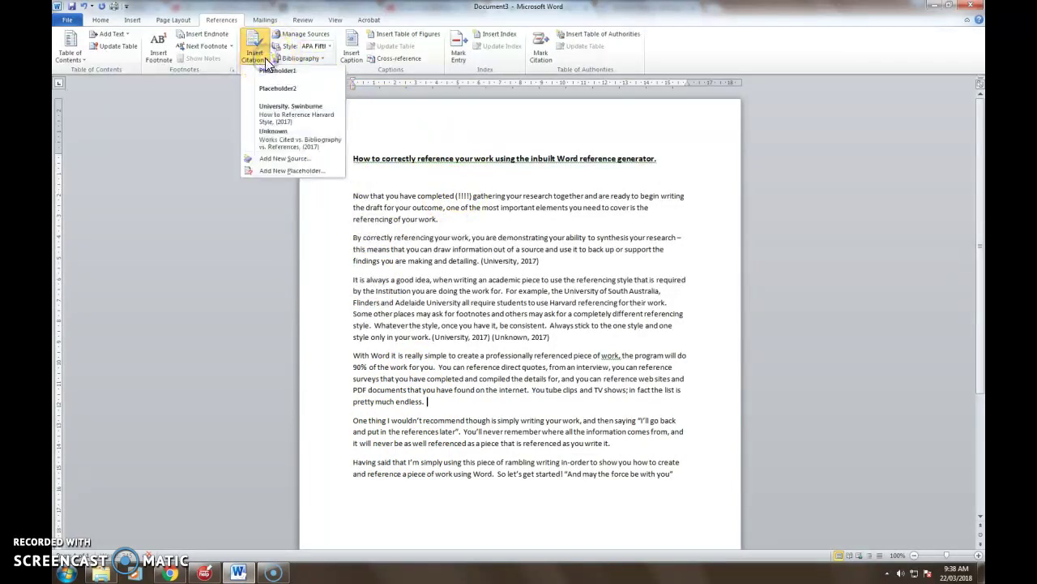
left_click(290, 166)
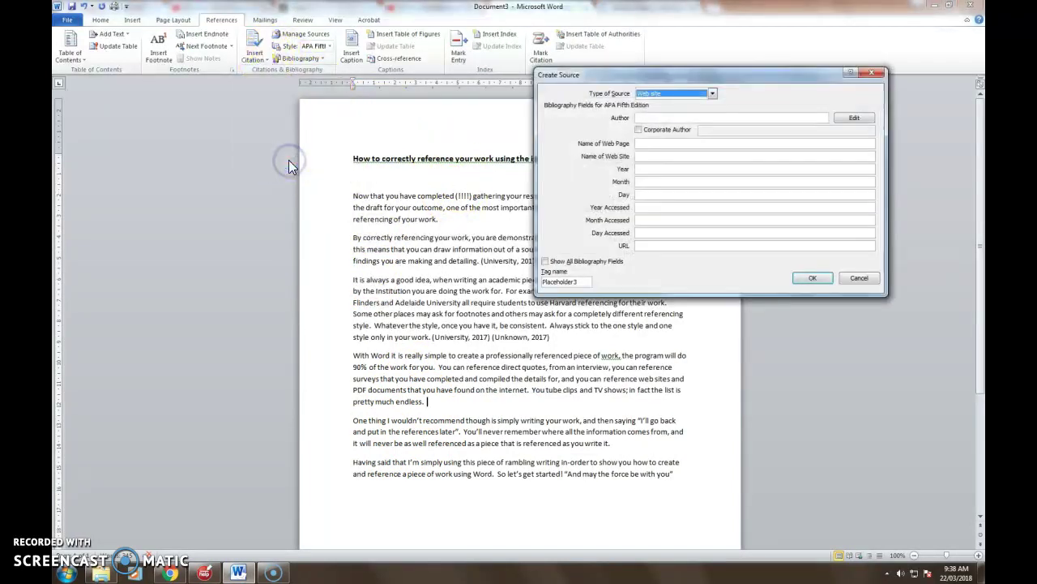
left_click(713, 95)
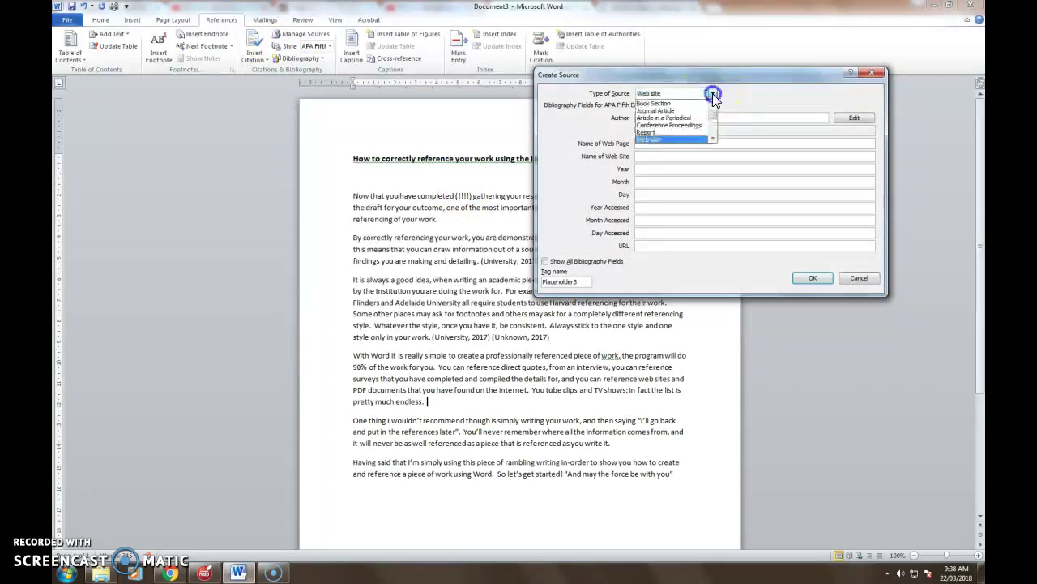
left_click(714, 135)
left_click(714, 135)
left_click(714, 136)
left_click(714, 136)
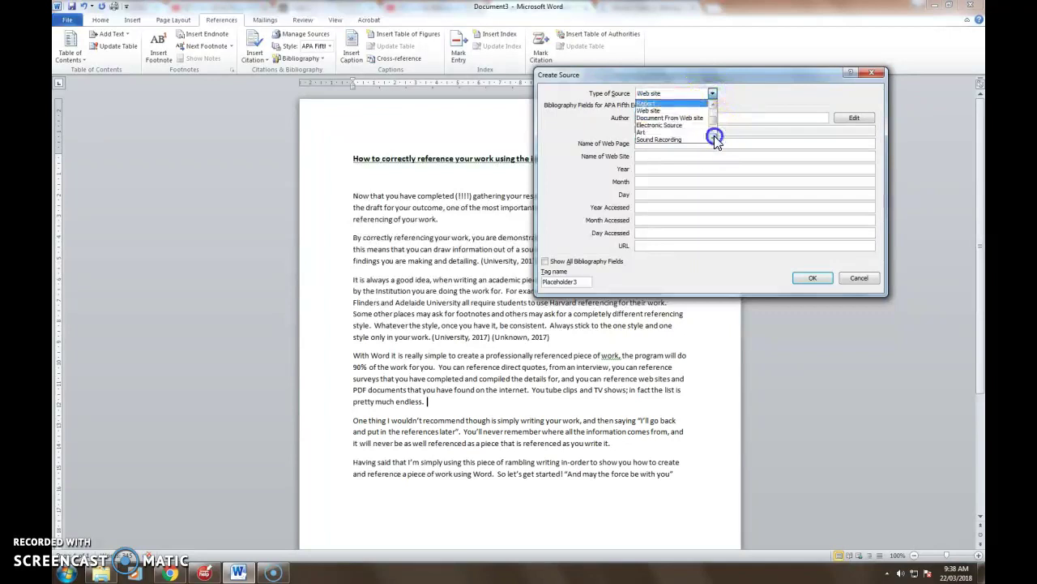
left_click(671, 127)
left_click(662, 117)
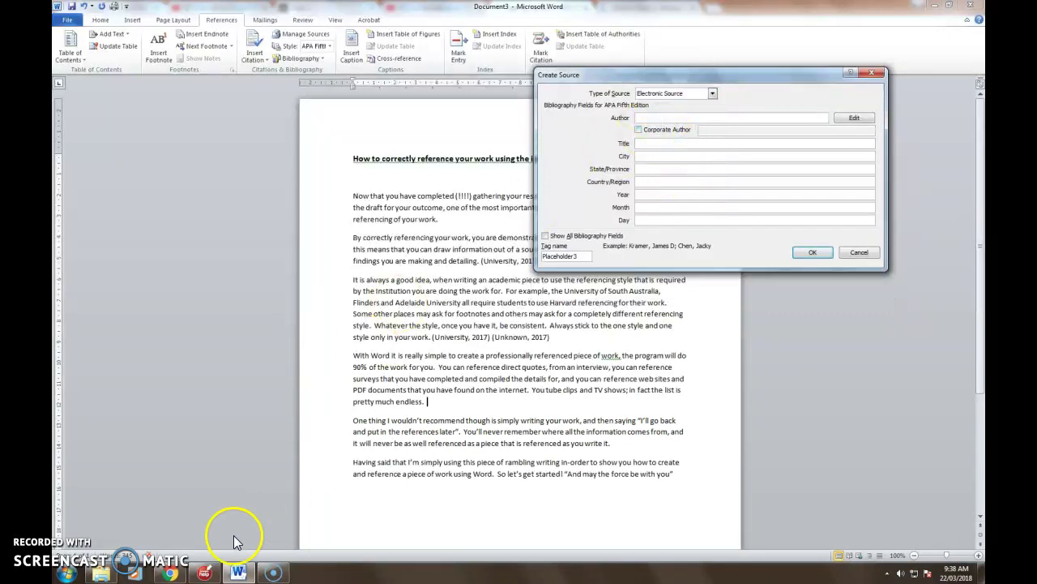
left_click(170, 573)
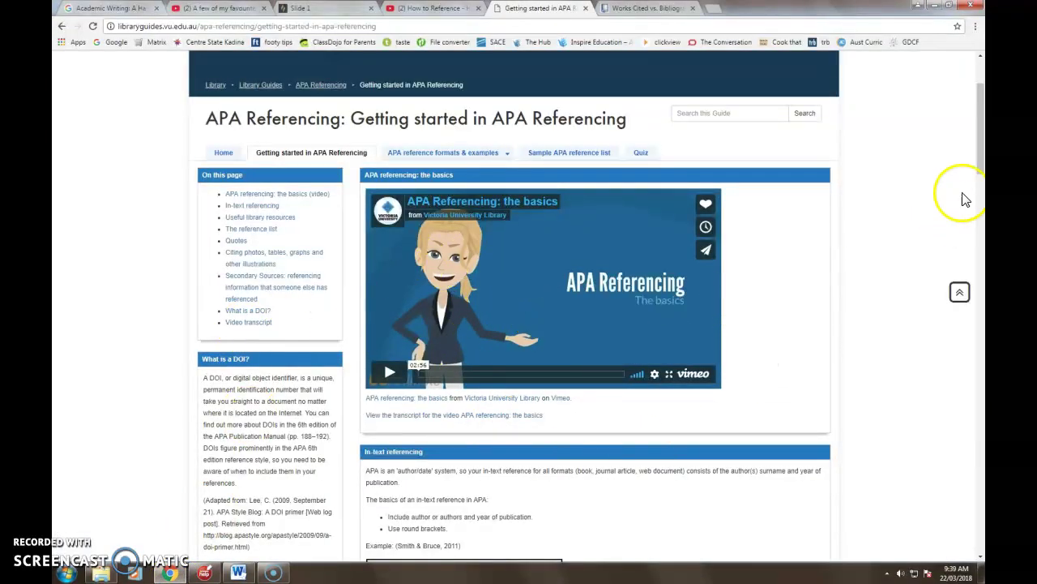
Copy the APA guide's web address from the page footer and go back to Word's source form.
left_click_drag(981, 121, 981, 507)
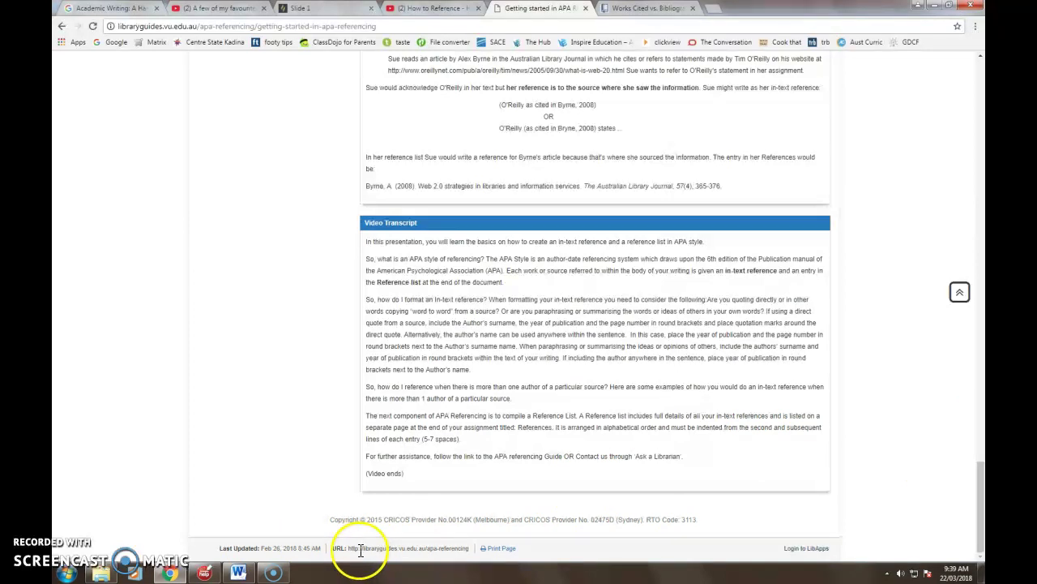
left_click_drag(344, 548, 392, 551)
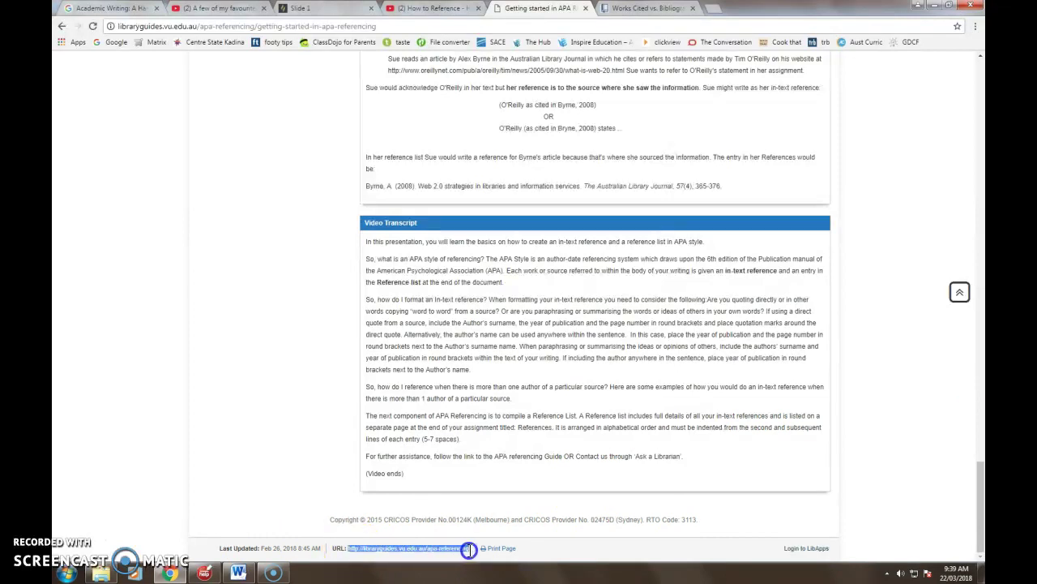
right_click(431, 549)
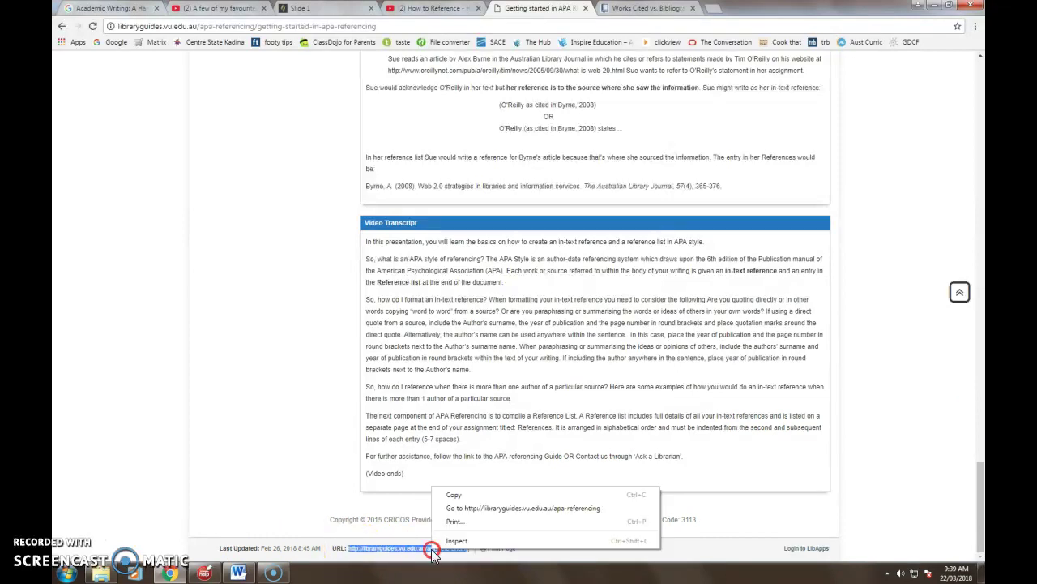
left_click(453, 496)
left_click_drag(980, 507, 980, 105)
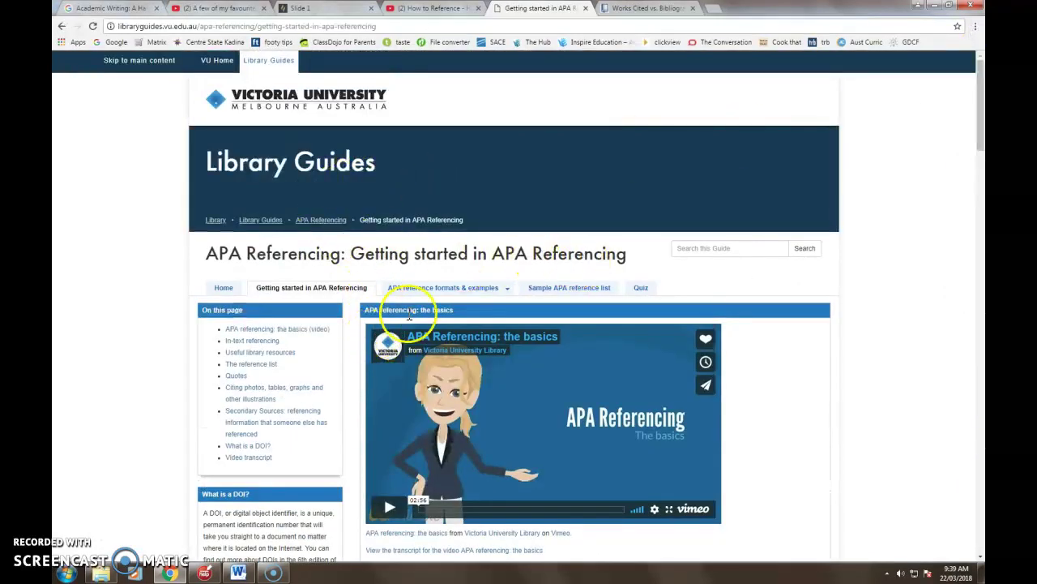
left_click(238, 573)
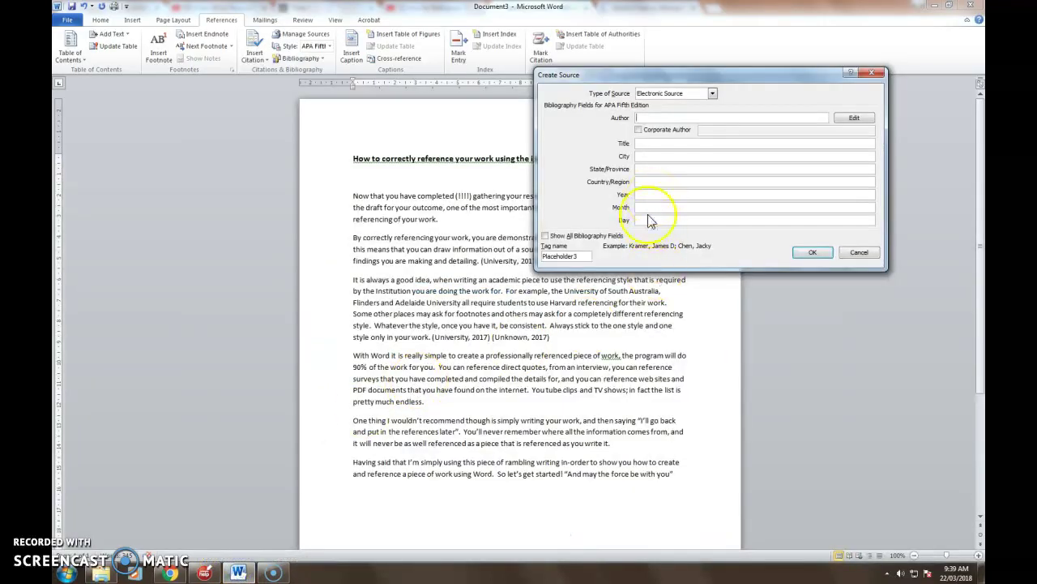
Copy the APA guide's page title from Chrome into the source's Title field.
left_click(169, 573)
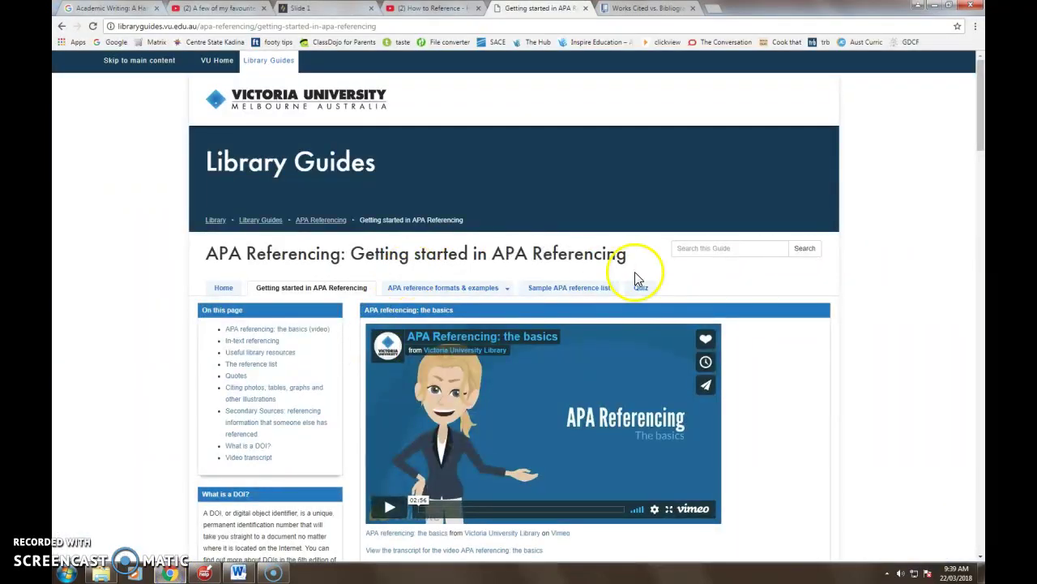
left_click_drag(628, 254, 201, 257)
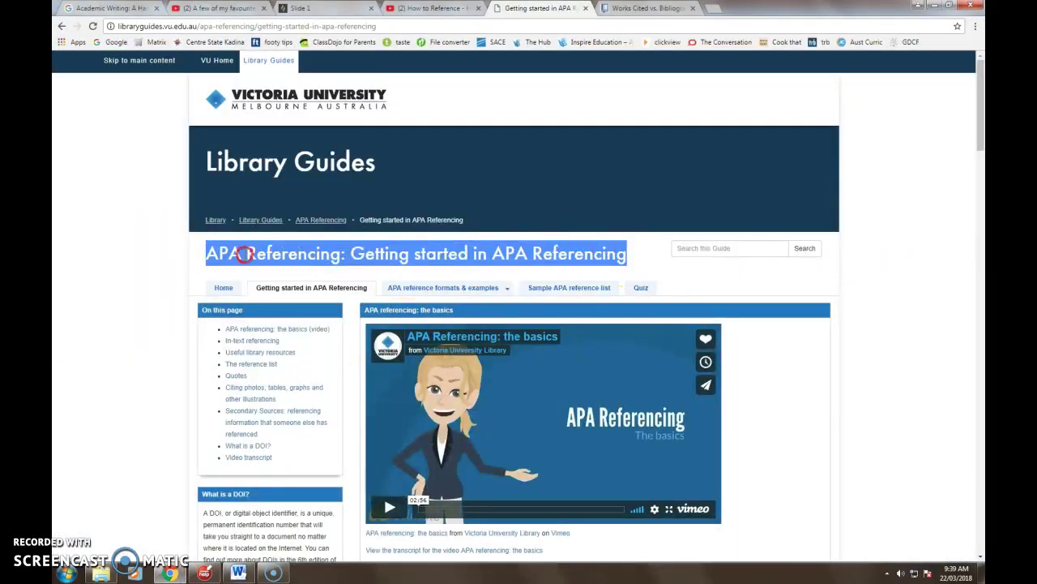
right_click(243, 253)
left_click(290, 263)
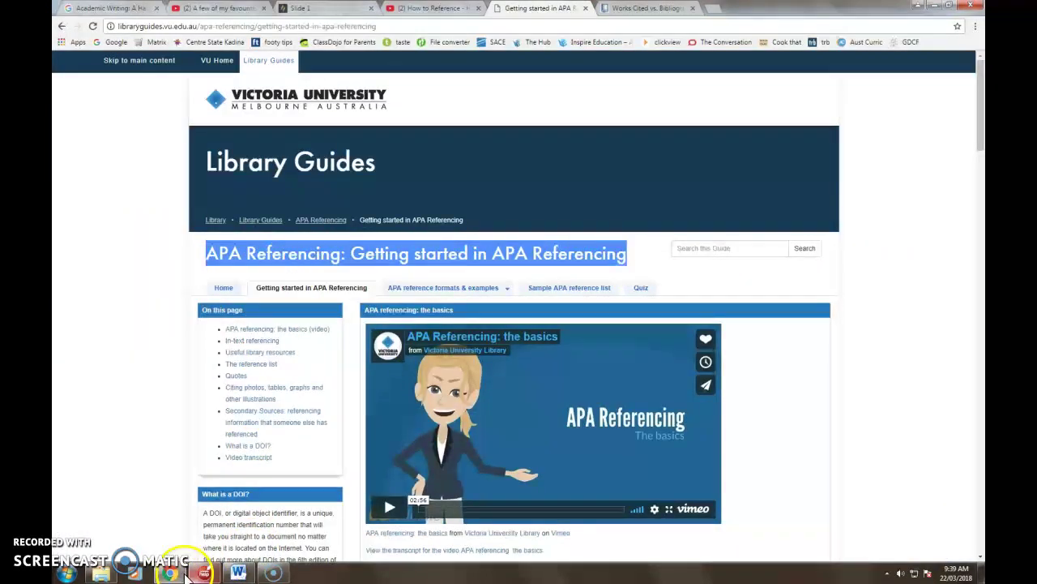
left_click(237, 573)
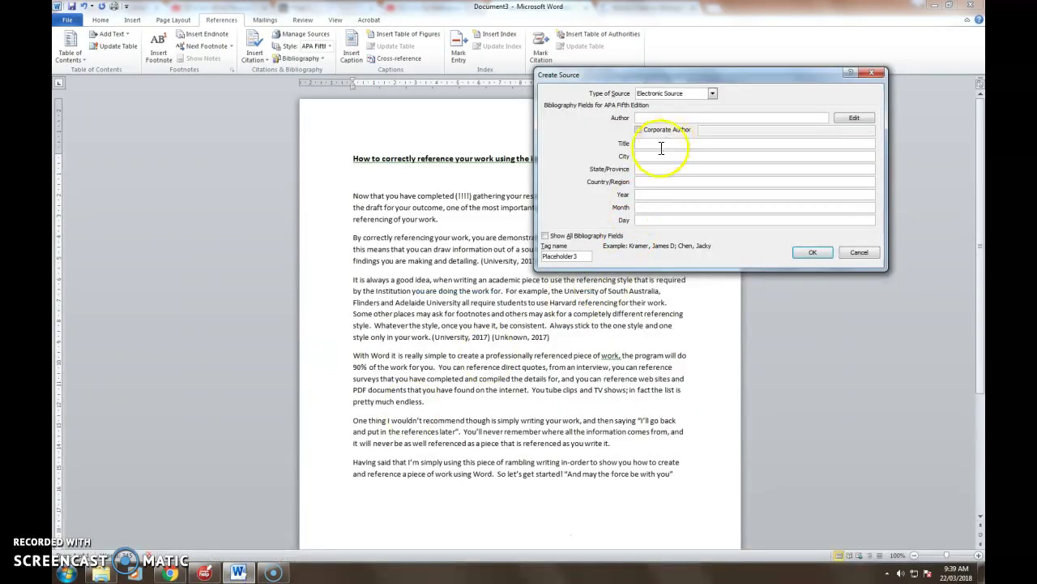
right_click(648, 143)
left_click(667, 180)
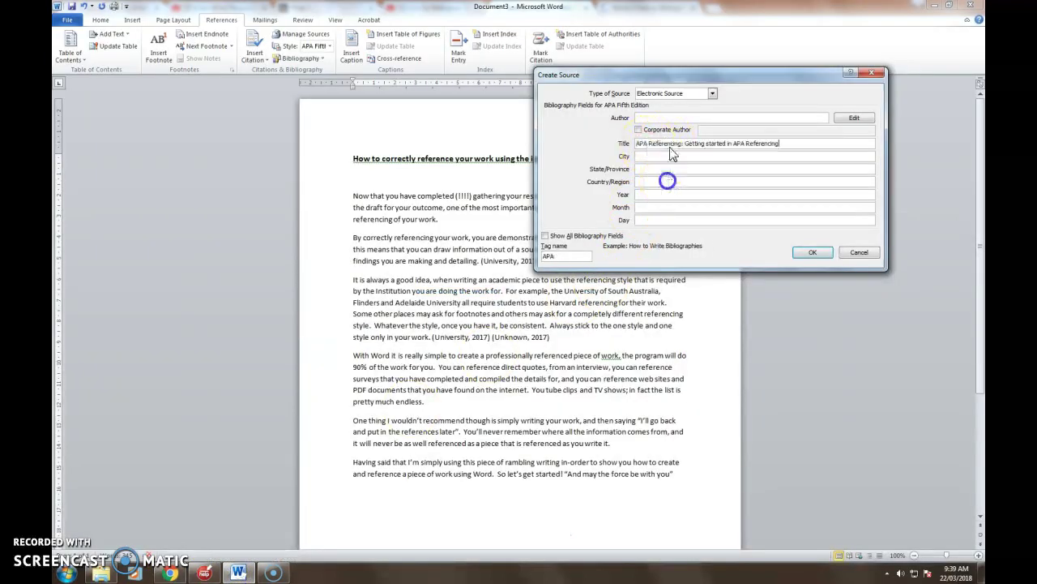
Fill in author Victoria University, Melbourne, Australia and year 2015, then save and cite it.
left_click(663, 119)
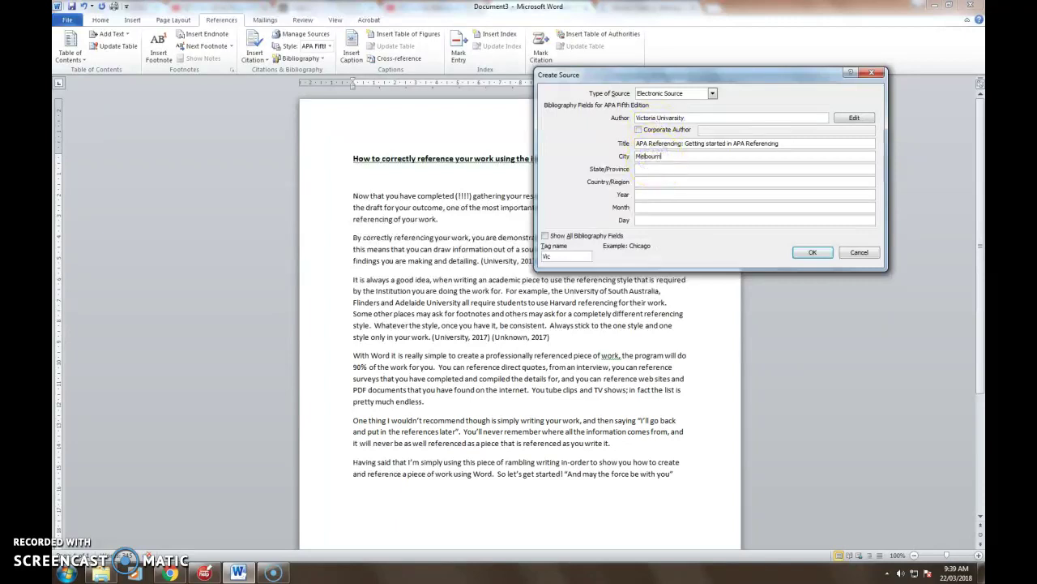
left_click(654, 167)
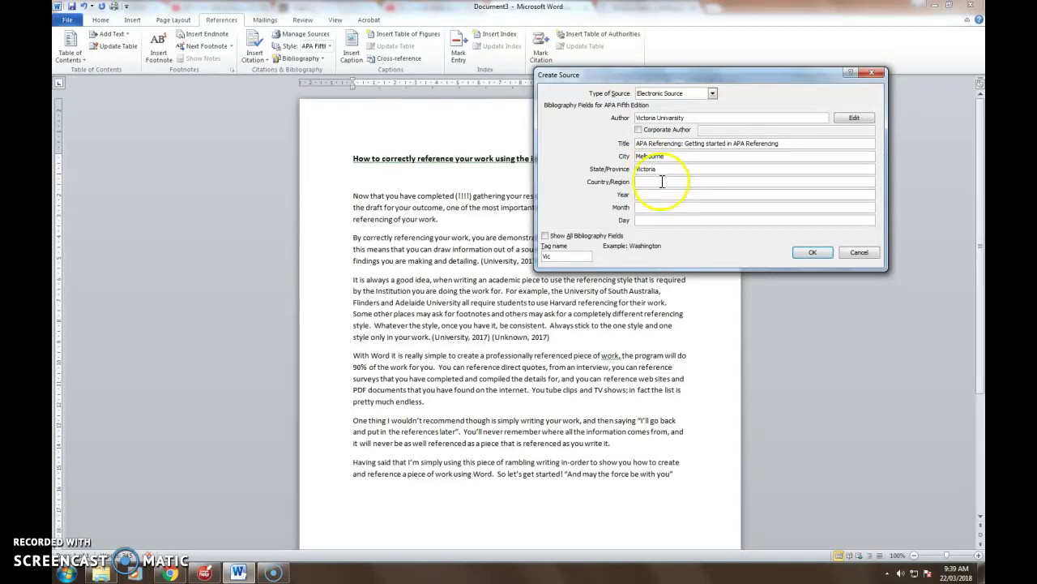
left_click(663, 183)
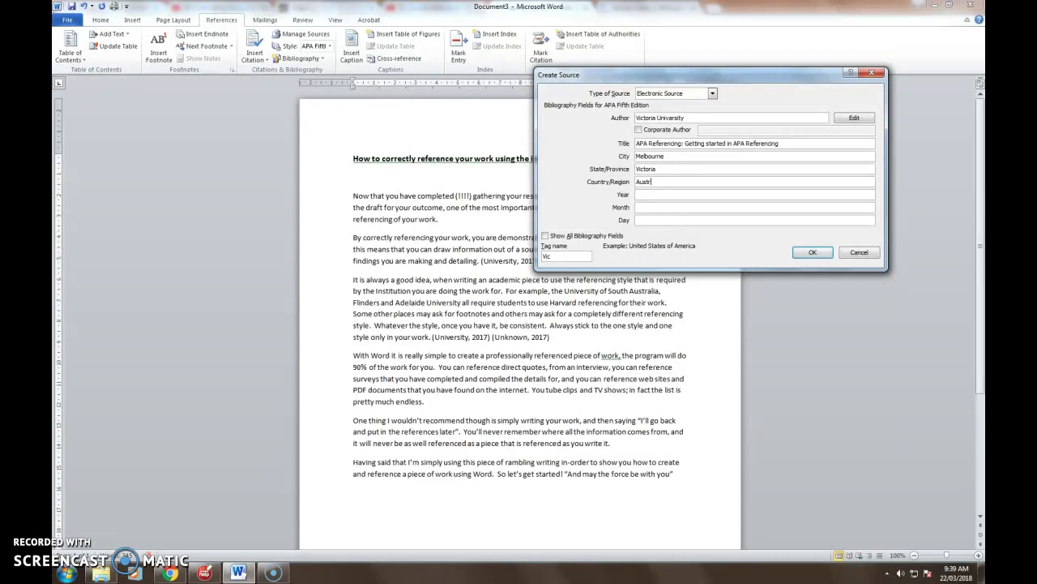
left_click(659, 195)
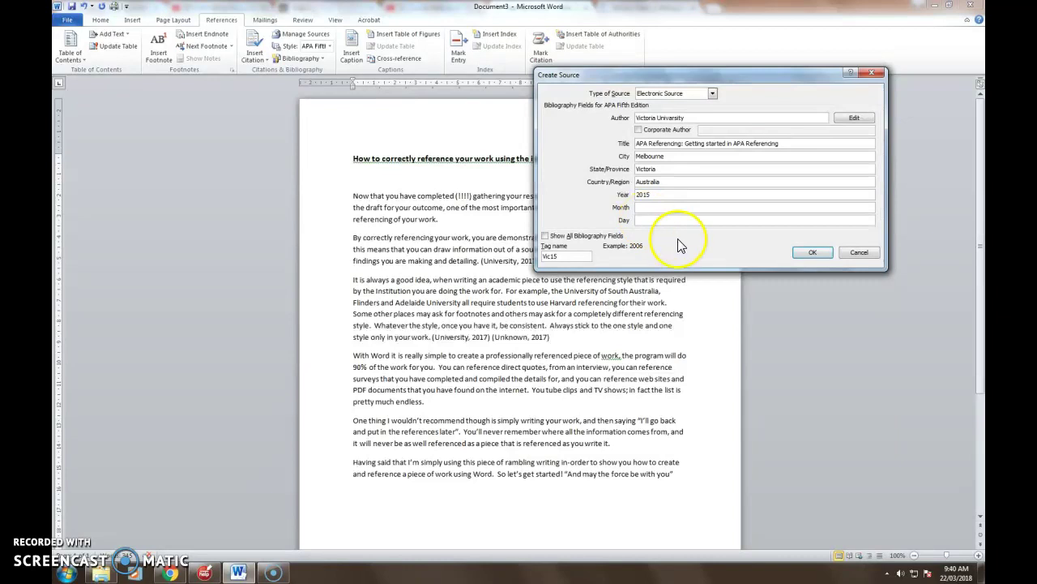
left_click(814, 253)
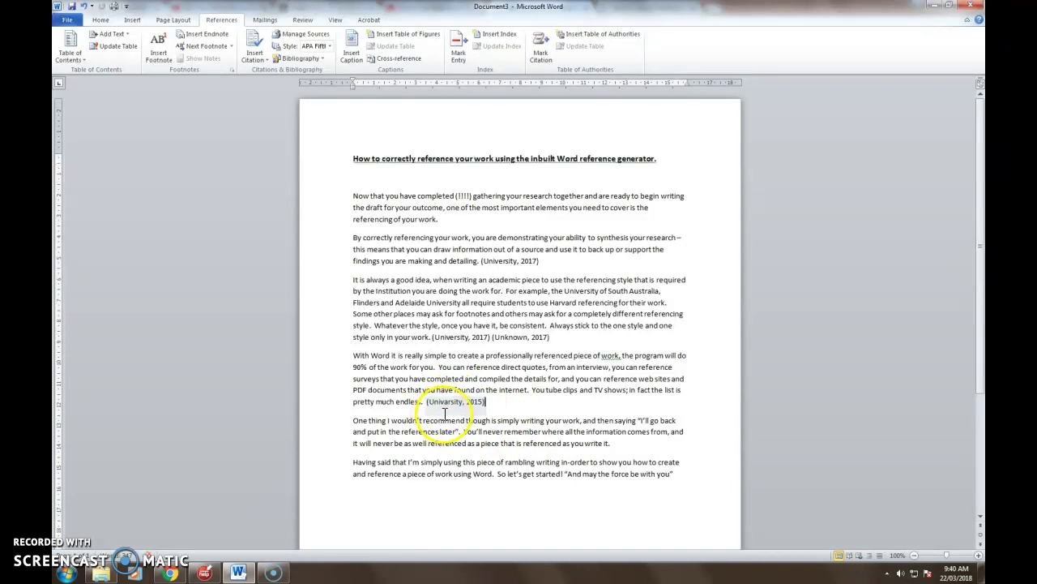
left_click(255, 56)
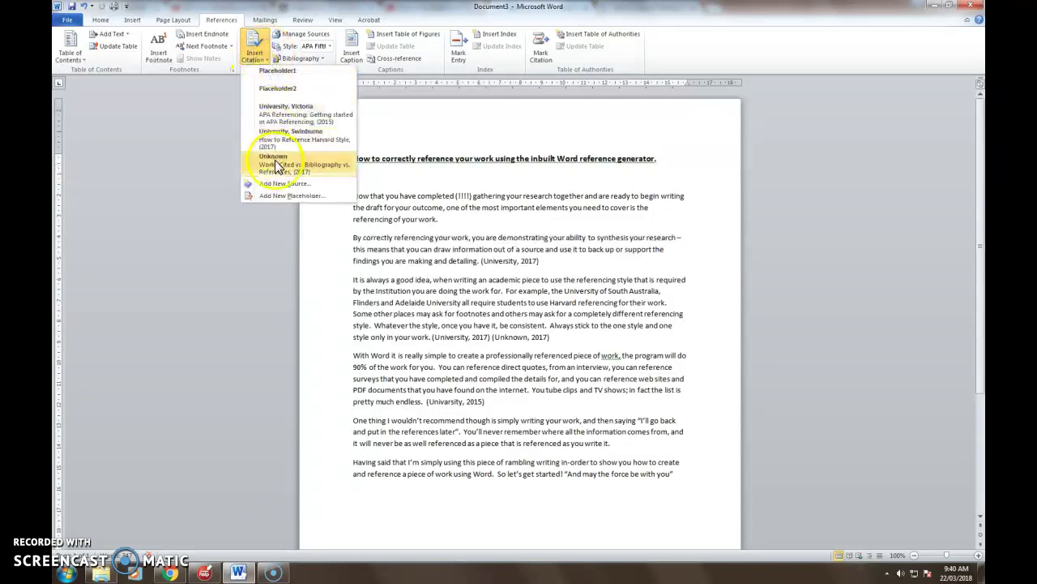
left_click(293, 112)
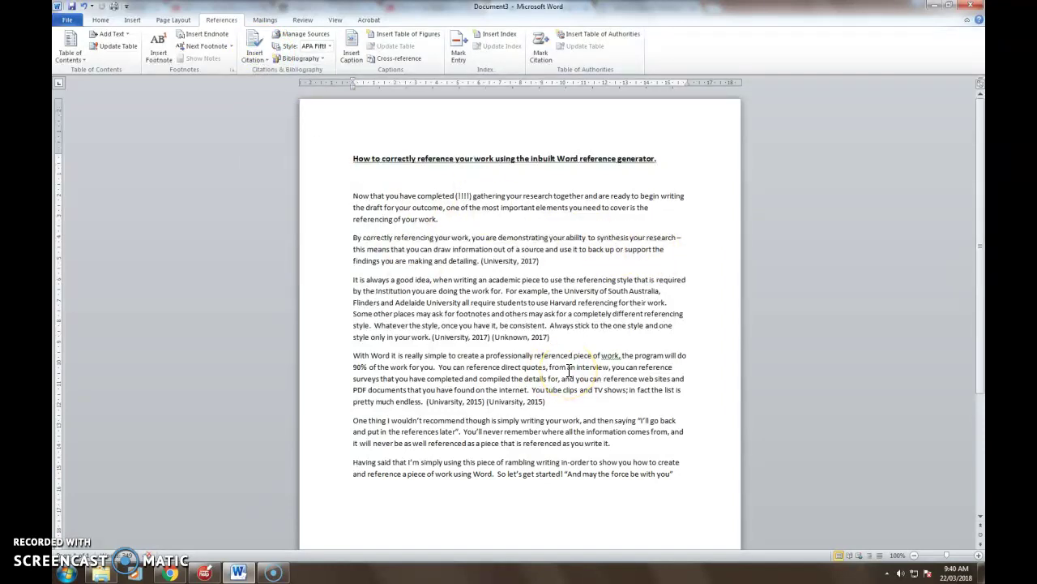
key("ctrl+z")
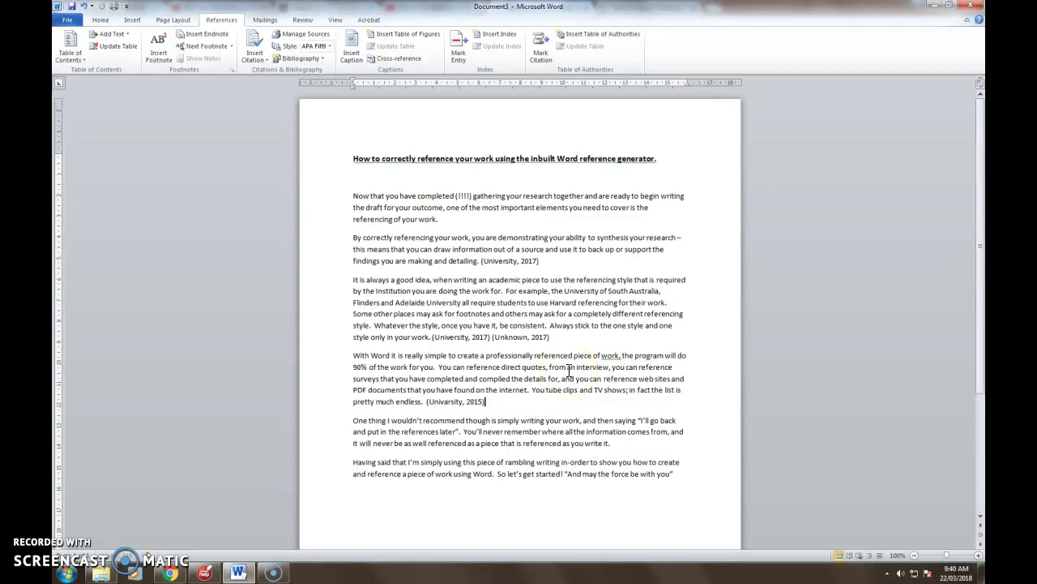
left_click(266, 65)
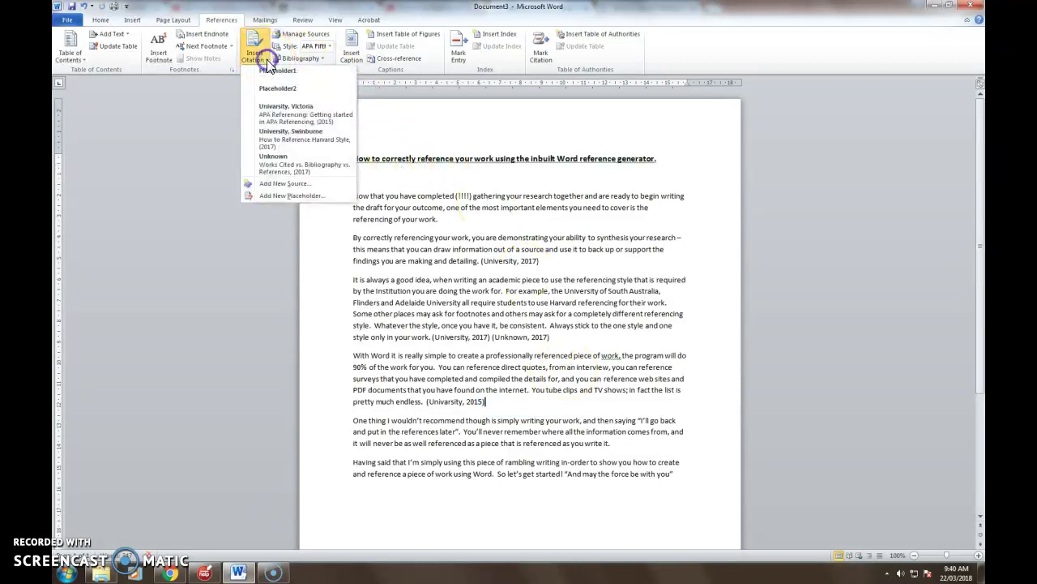
left_click(284, 184)
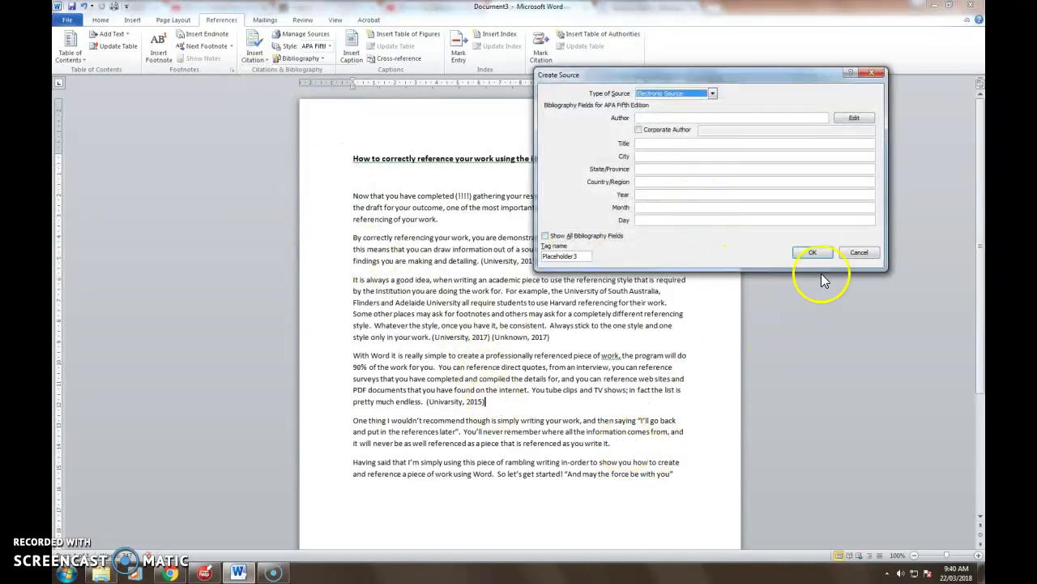
left_click(853, 253)
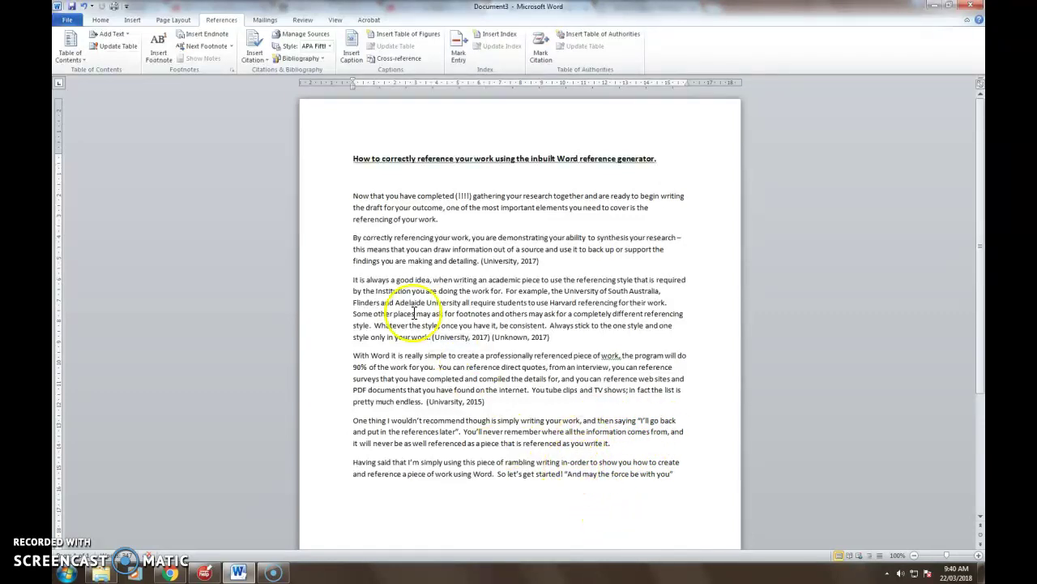
Start a new citation source with Book as the source type.
left_click(263, 58)
left_click(280, 184)
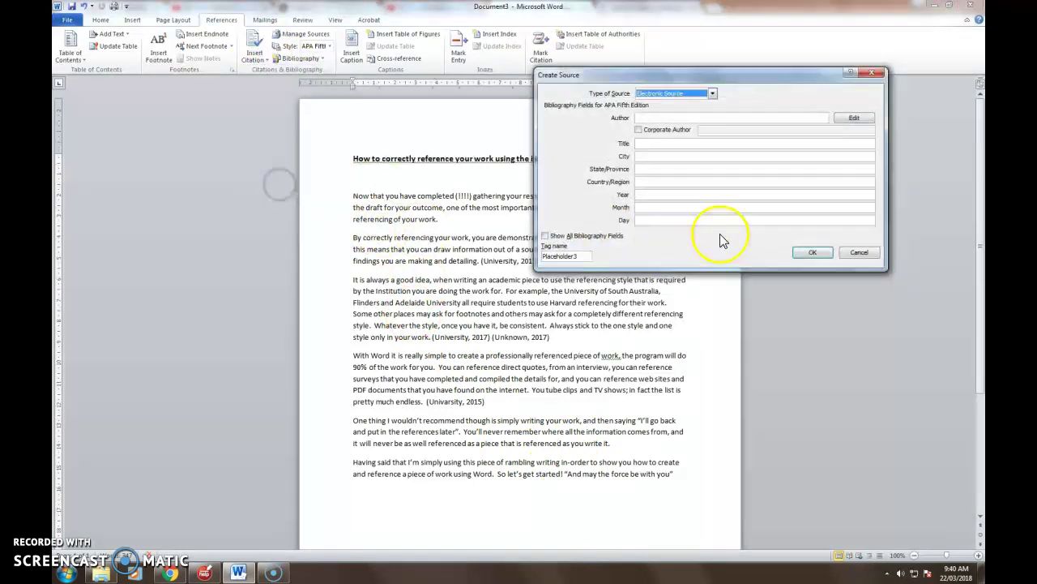
left_click(713, 94)
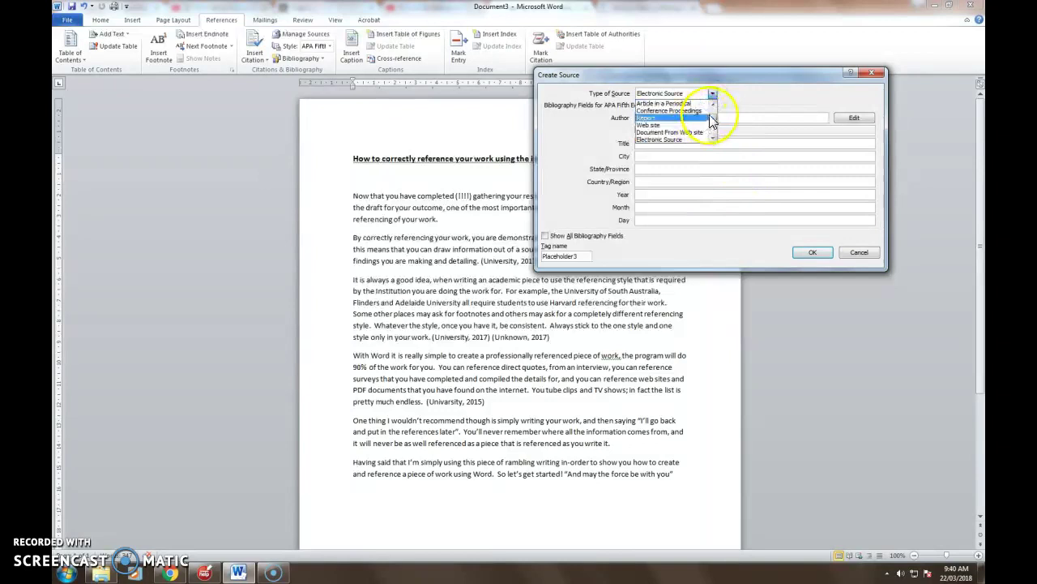
scroll(711, 117, "up", 3)
left_click(652, 106)
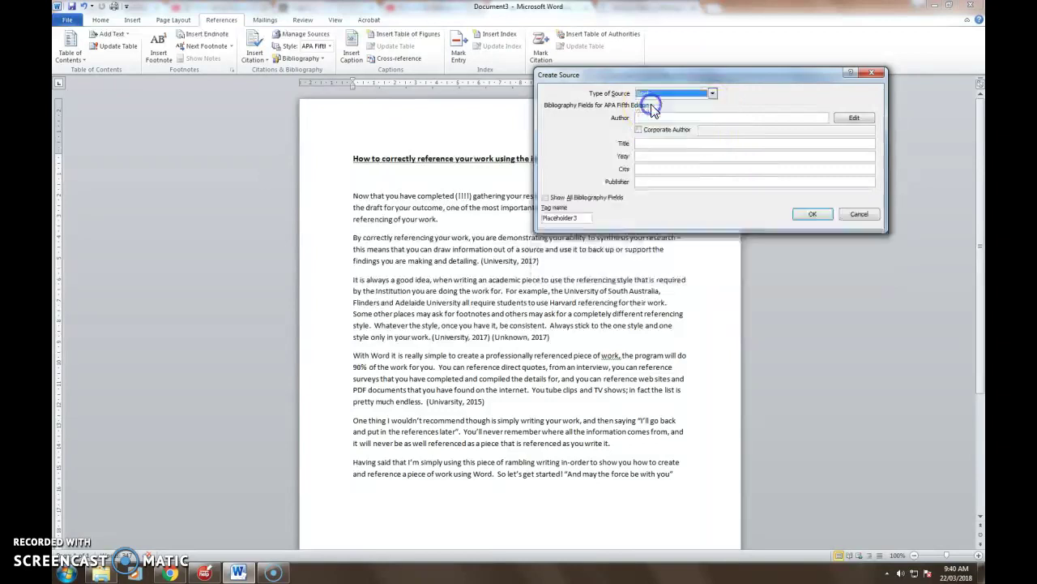
Copy the title 'Academic writing: A handbook for international students' from the Google Scholar results.
left_click(234, 572)
left_click(171, 572)
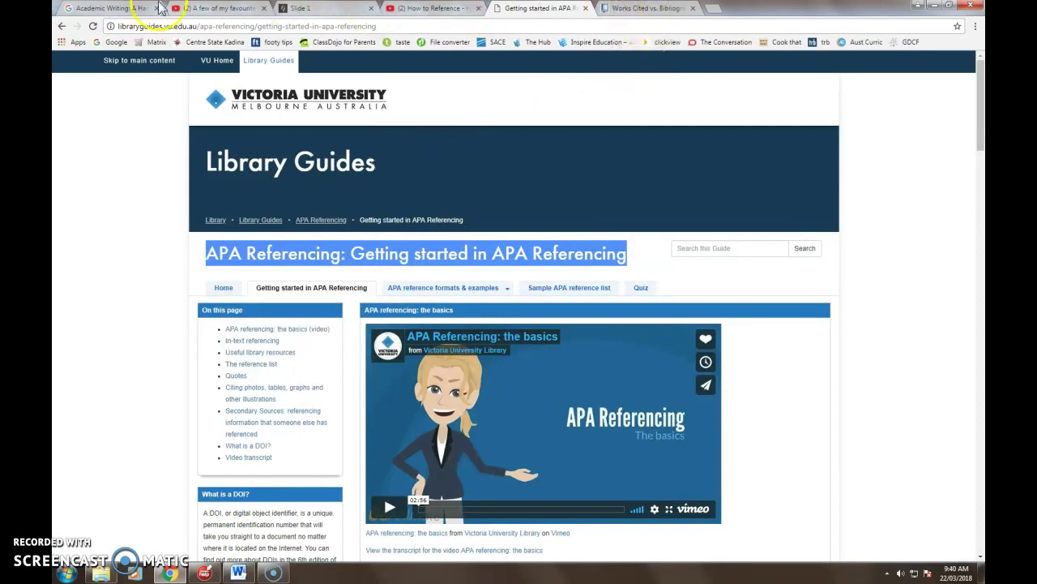
left_click(126, 10)
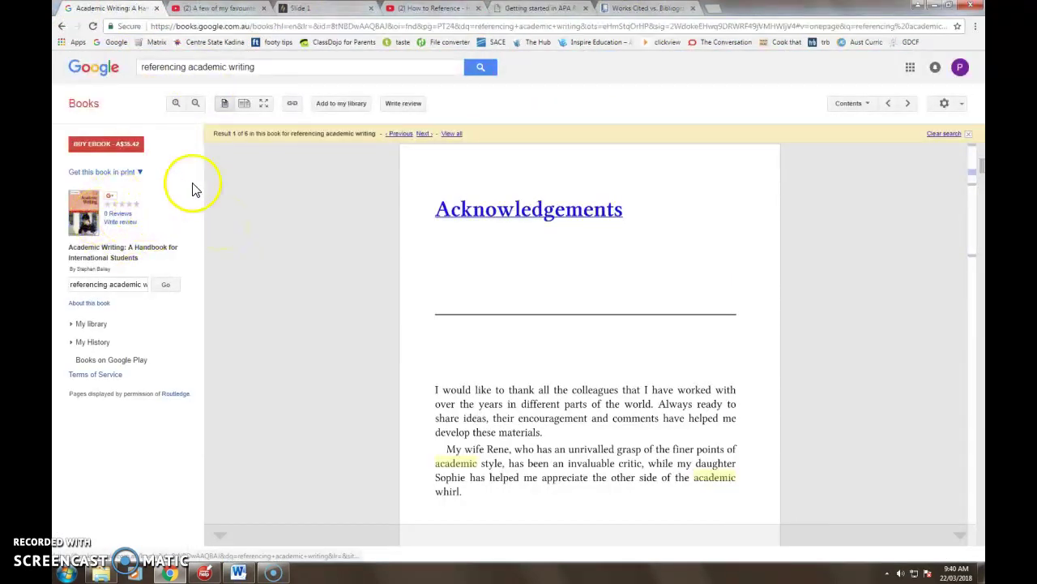
left_click(62, 26)
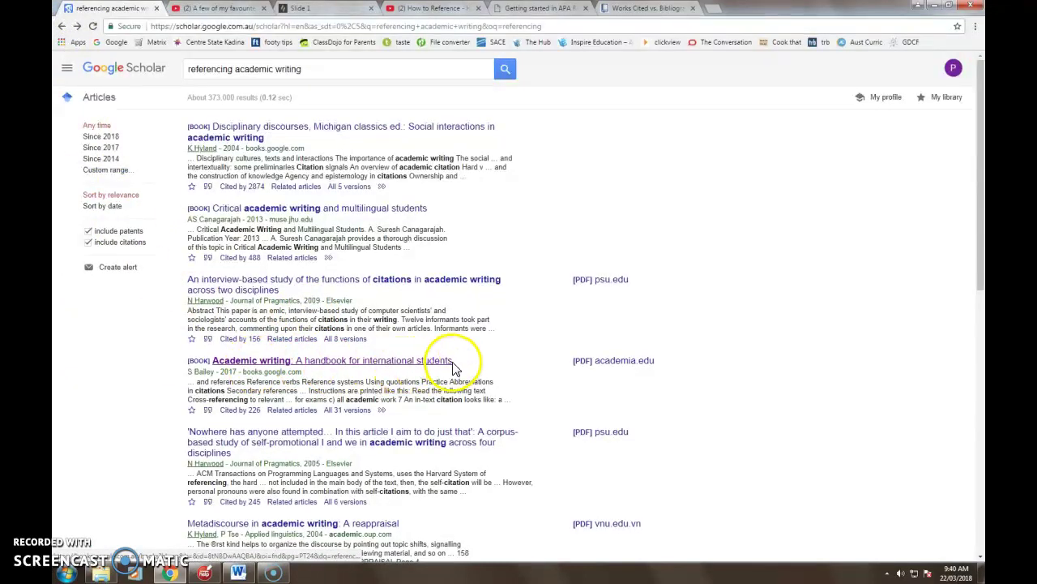
left_click_drag(453, 362, 214, 360)
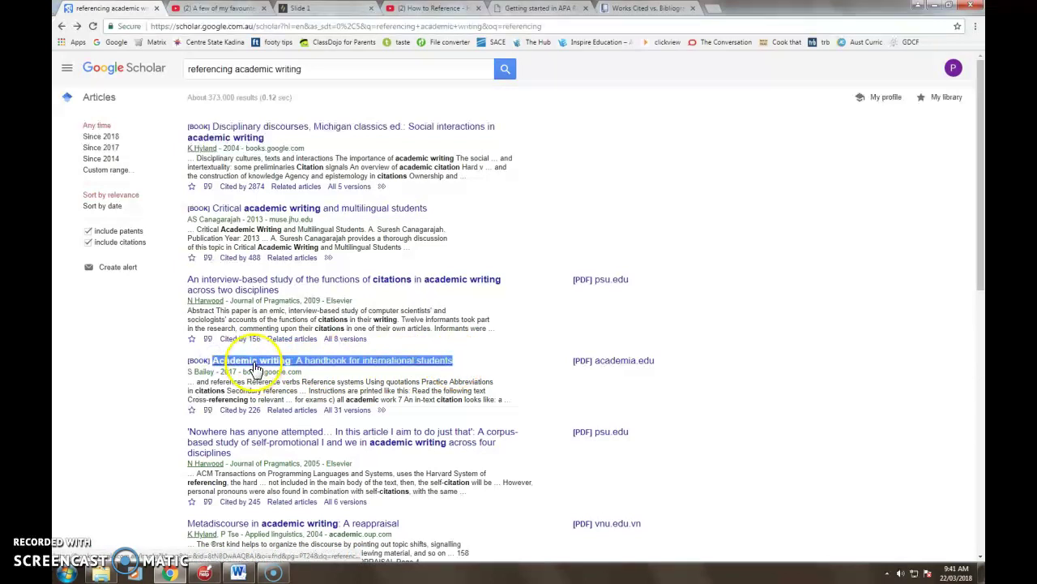
right_click(264, 363)
left_click(285, 450)
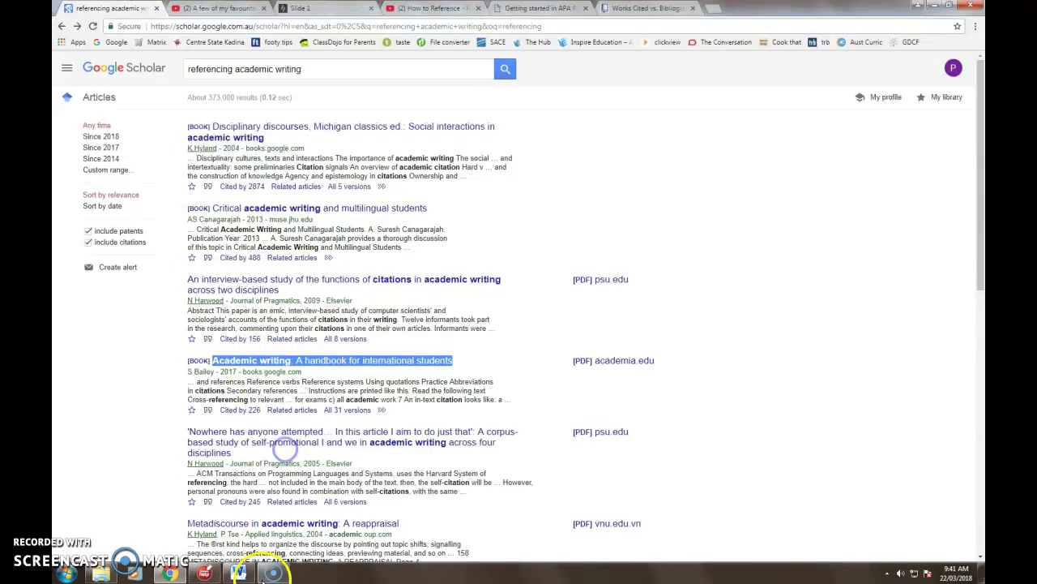
Paste the handbook title into the new Book source's Title field.
left_click(238, 572)
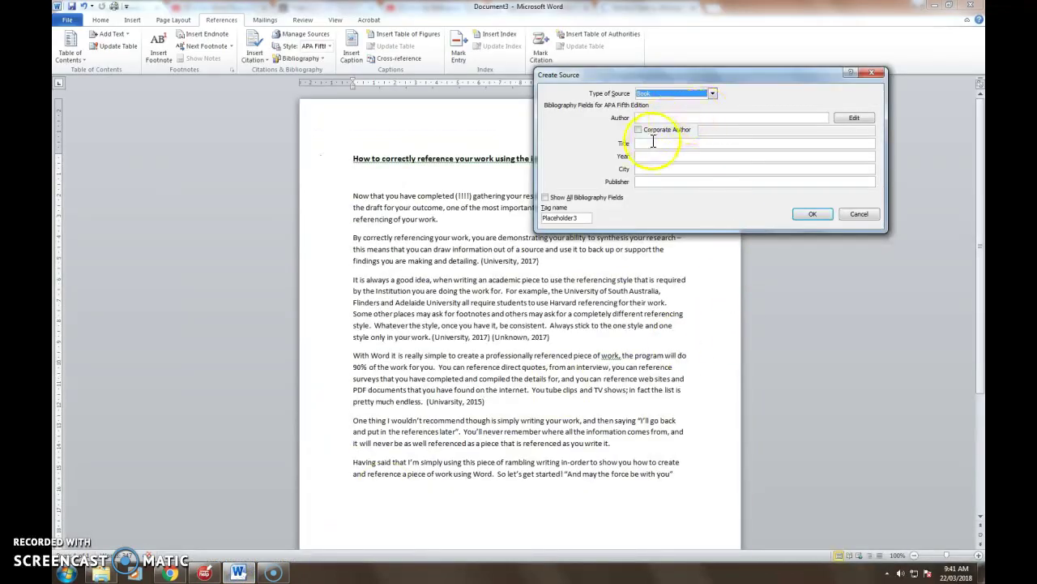
left_click(653, 144)
right_click(653, 143)
left_click(671, 174)
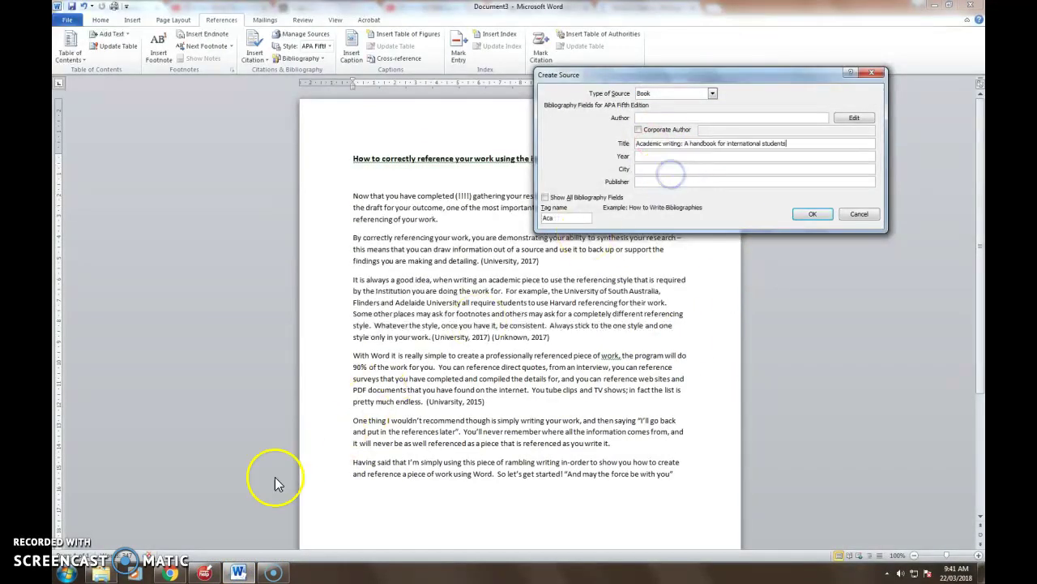
Copy the handbook author's name from Google Scholar into the source's Author field.
left_click(168, 573)
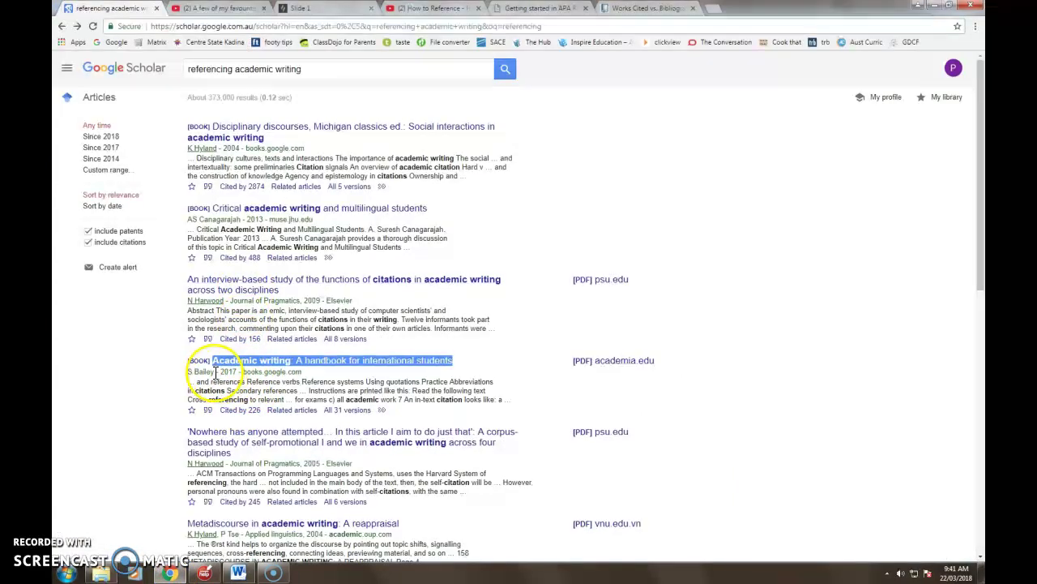
double_click(199, 372)
right_click(192, 374)
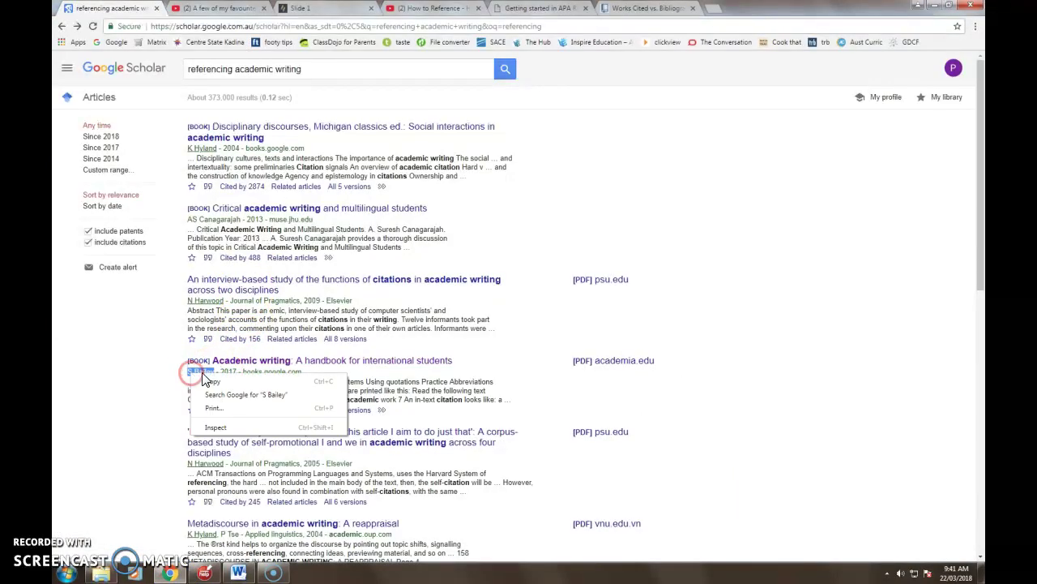
left_click(208, 381)
left_click(239, 573)
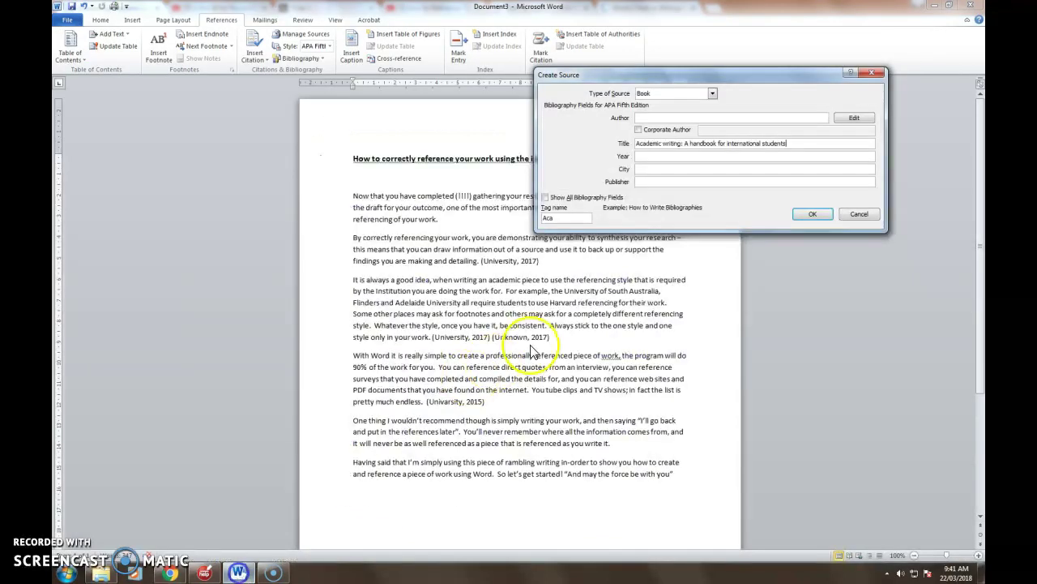
left_click(655, 118)
key("ctrl+v")
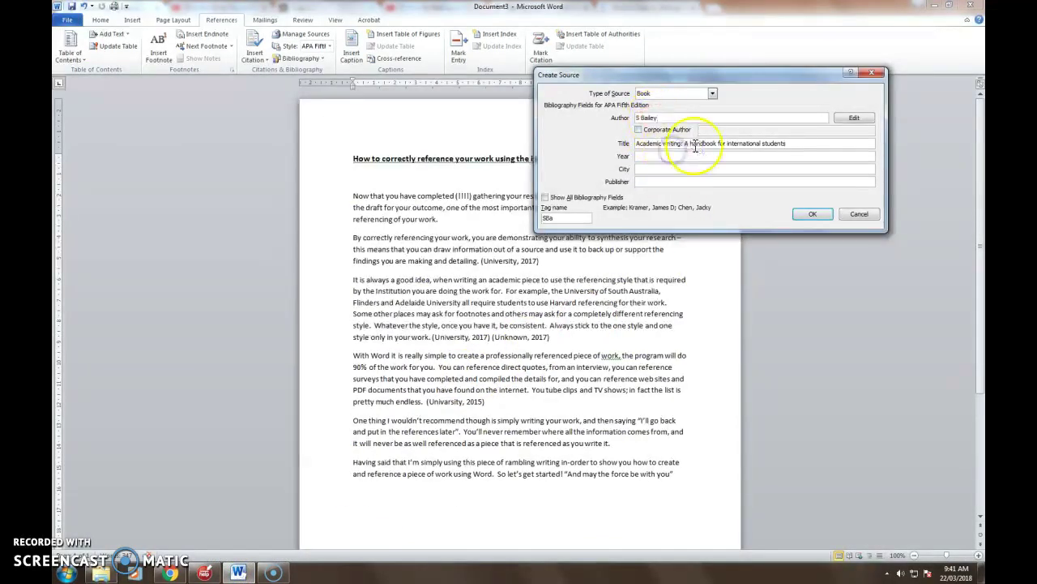
Enter 2017 as the handbook's publication year, checking it against the Scholar results.
left_click(654, 156)
left_click(174, 574)
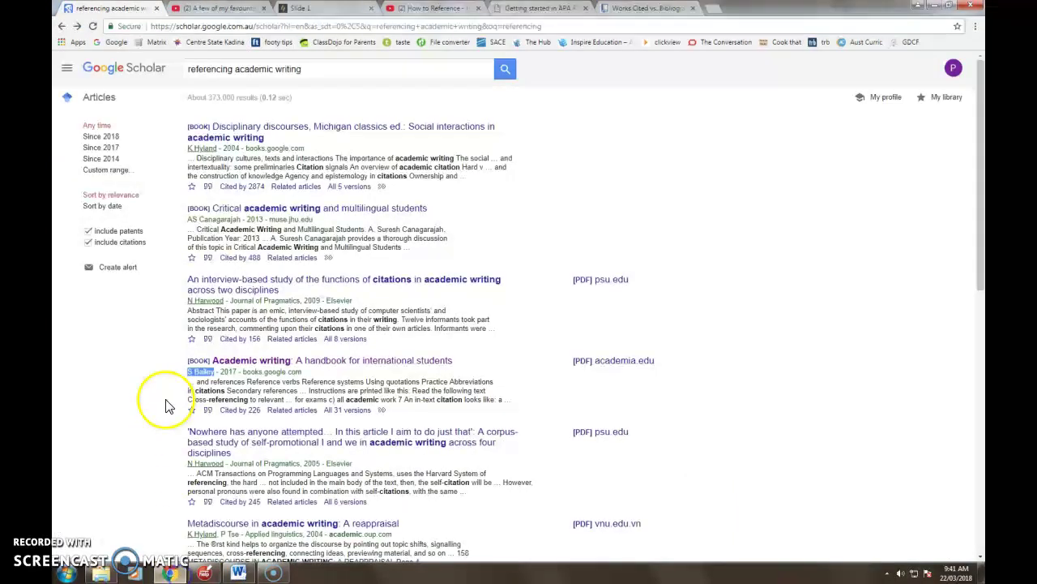
left_click(237, 573)
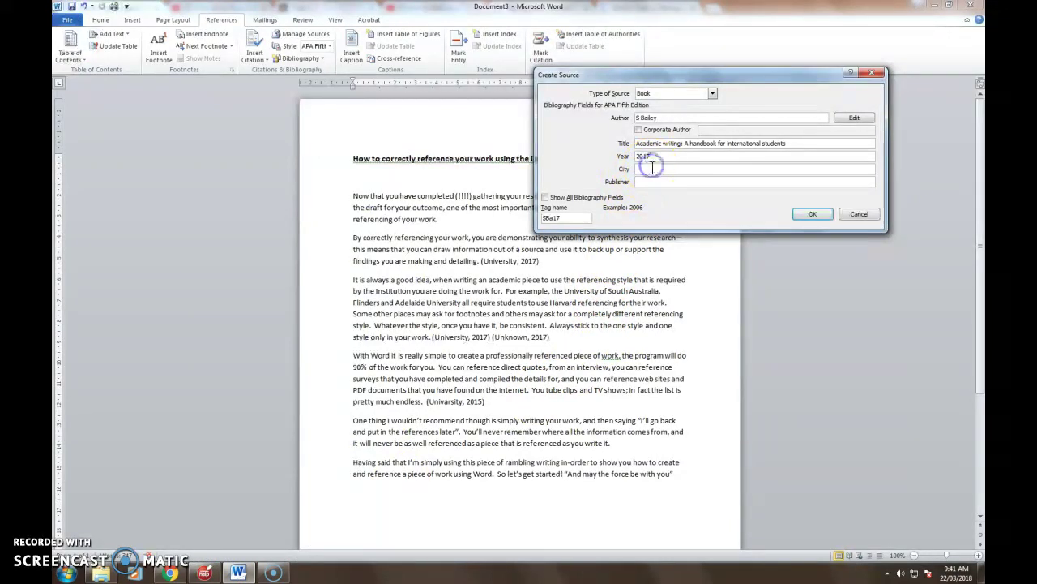
left_click(653, 168)
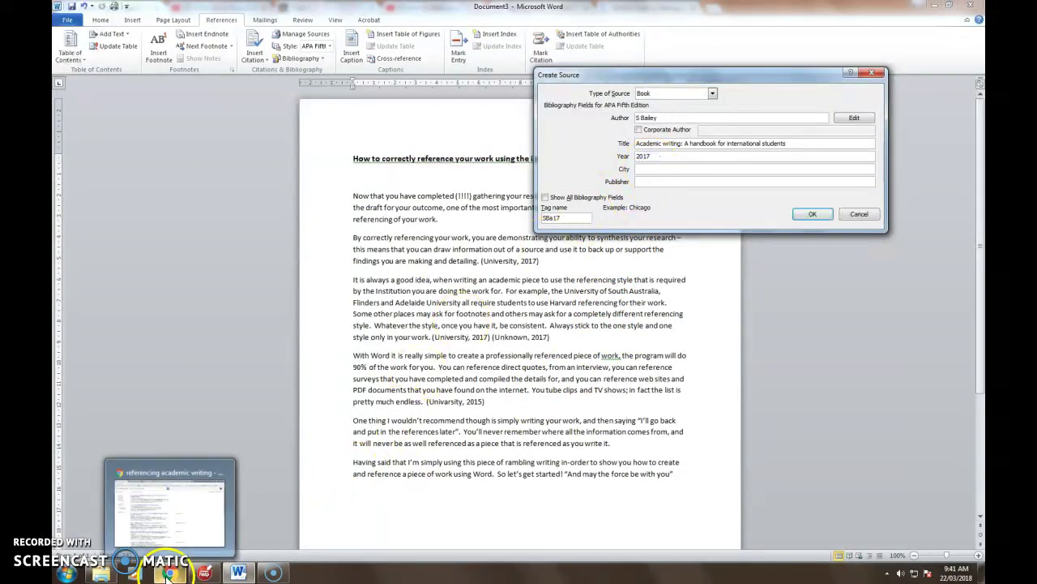
left_click(168, 574)
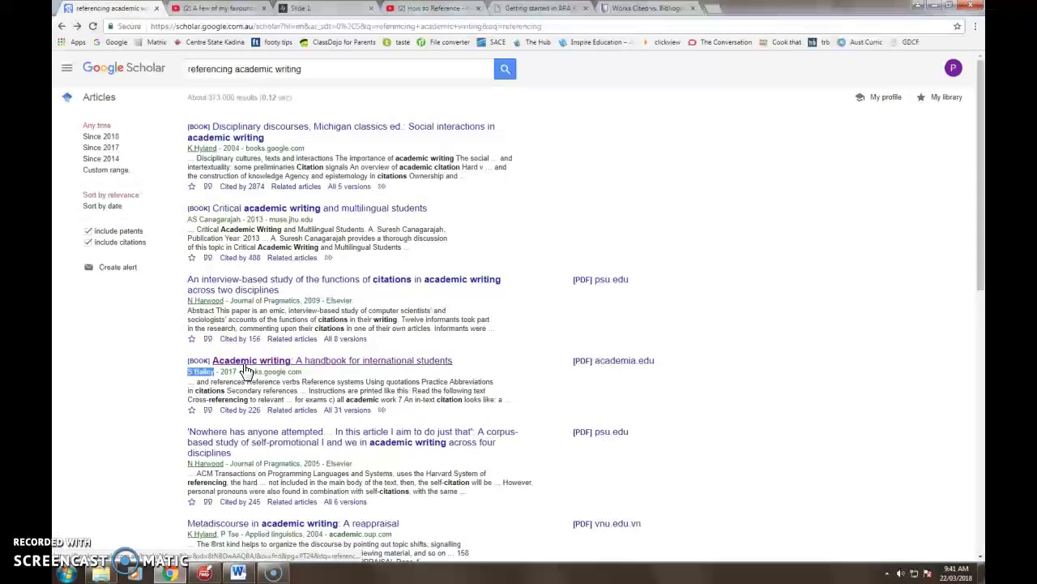
Open the Academic Writing handbook in Google Books and view its fifth-edition front cover.
left_click(244, 364)
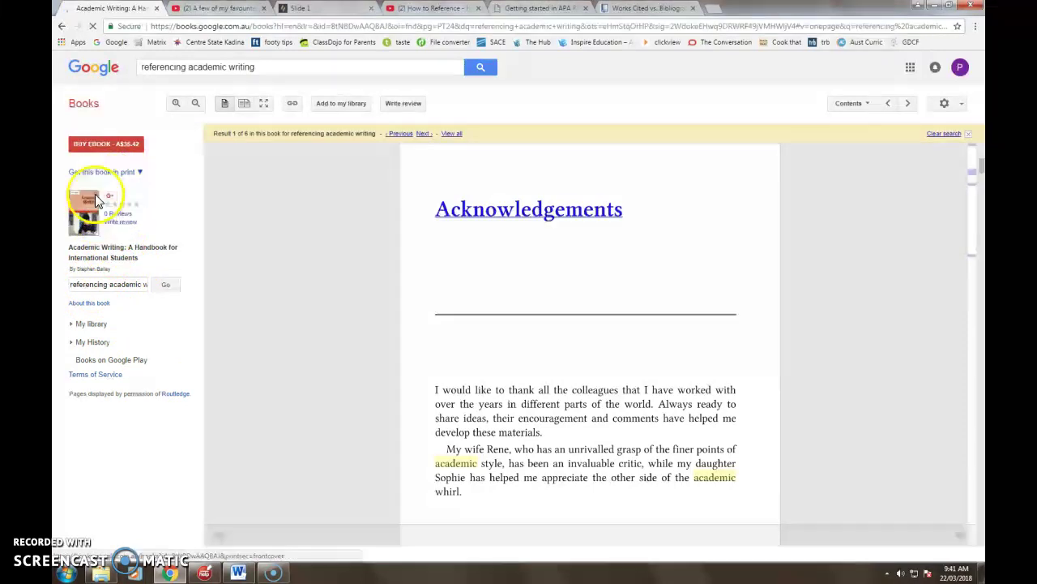
left_click(90, 219)
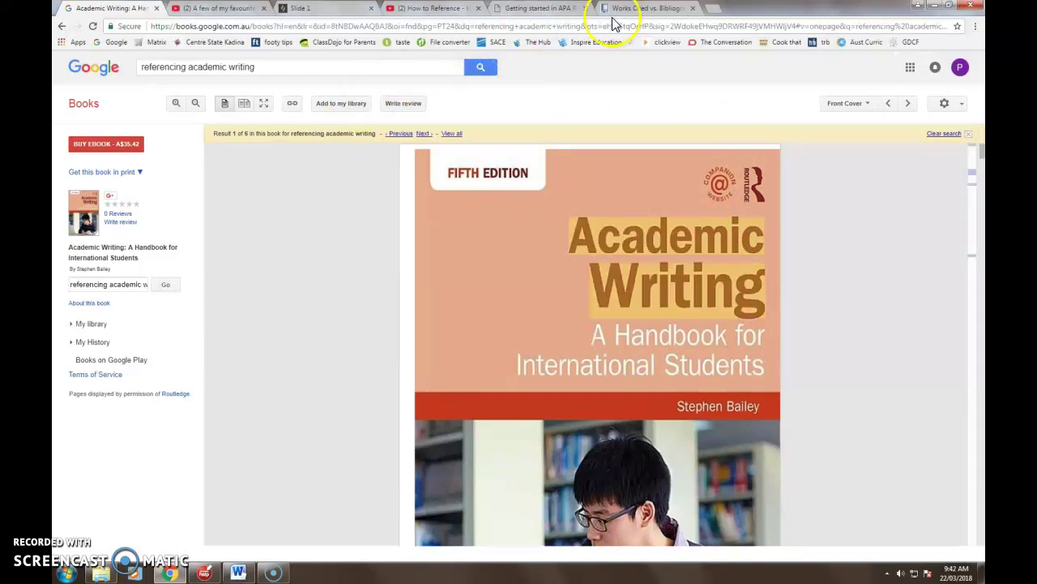
Enter Routledge as publisher and New York as city, then save the handbook source.
left_click(237, 572)
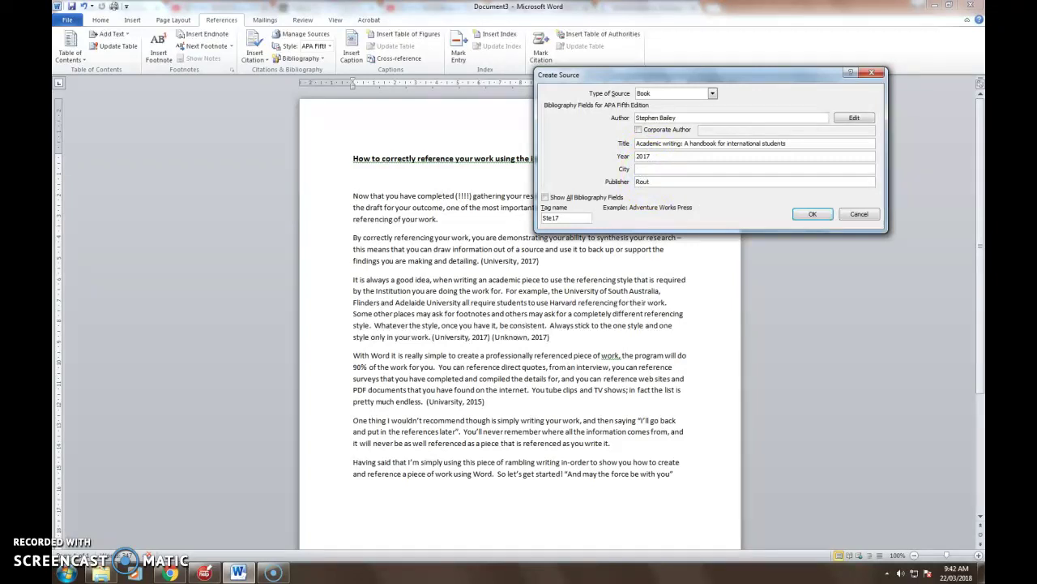
left_click(654, 169)
type("New York")
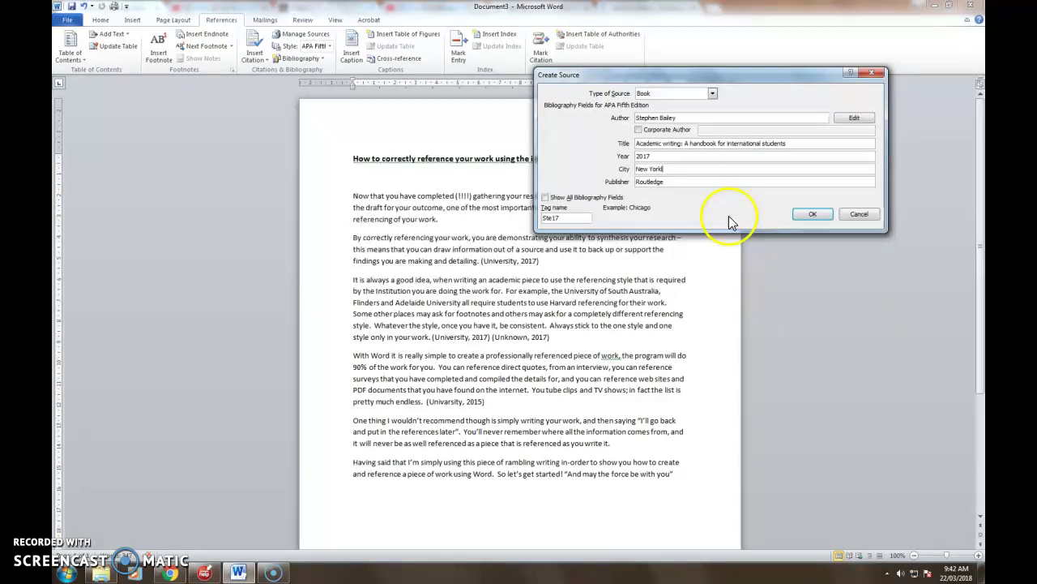
left_click(813, 214)
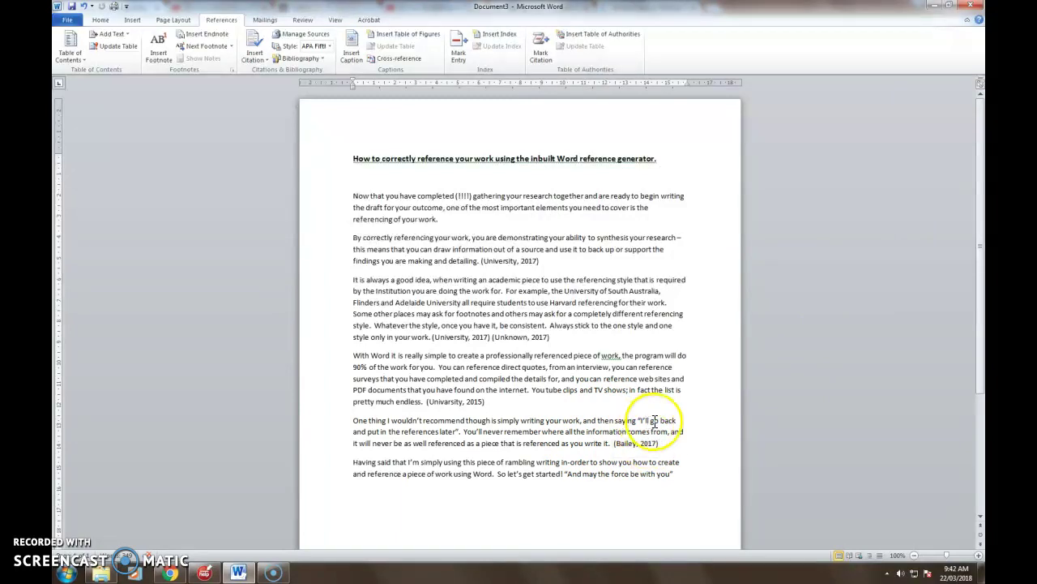
After 'internet.' in the fourth paragraph, start a new citation source of type Interview.
left_click(530, 390)
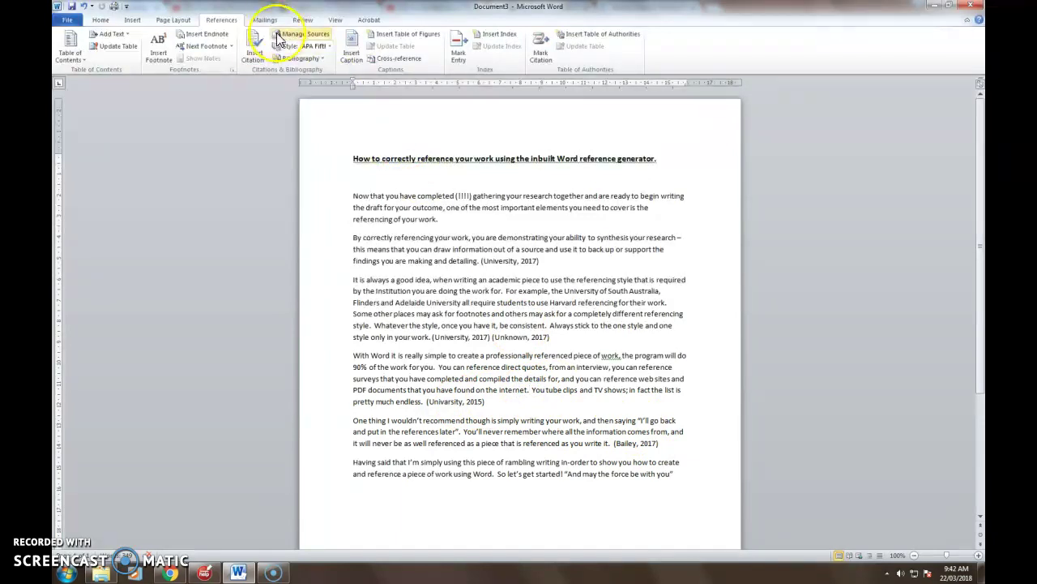
left_click(255, 54)
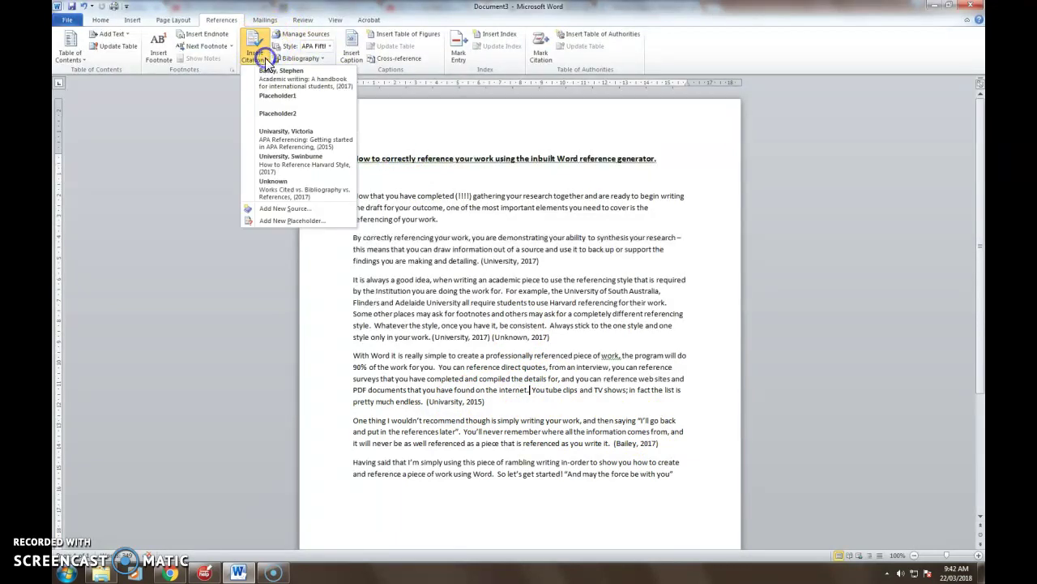
left_click(292, 208)
left_click(714, 95)
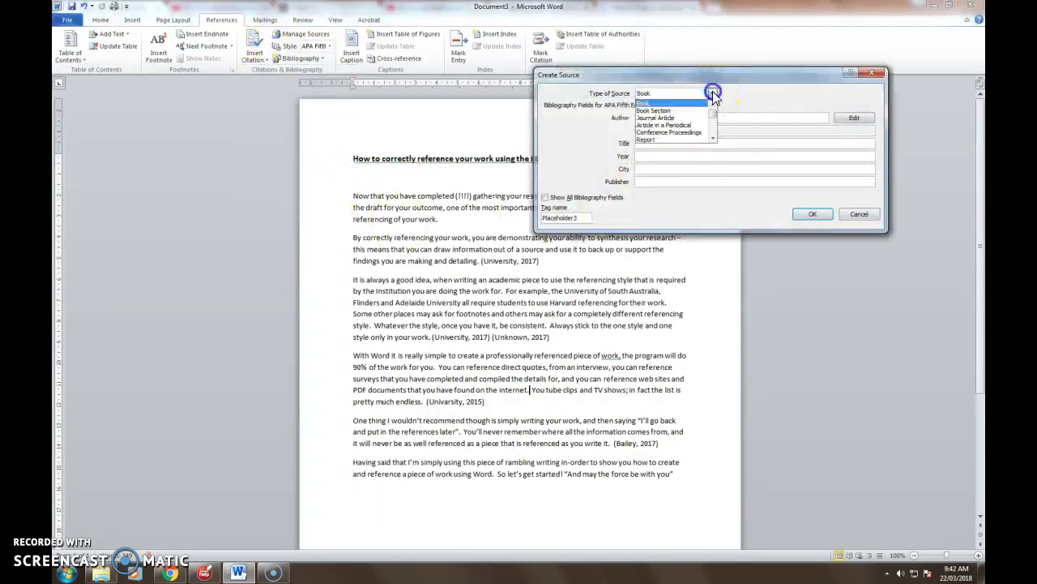
left_click(713, 139)
left_click(713, 139)
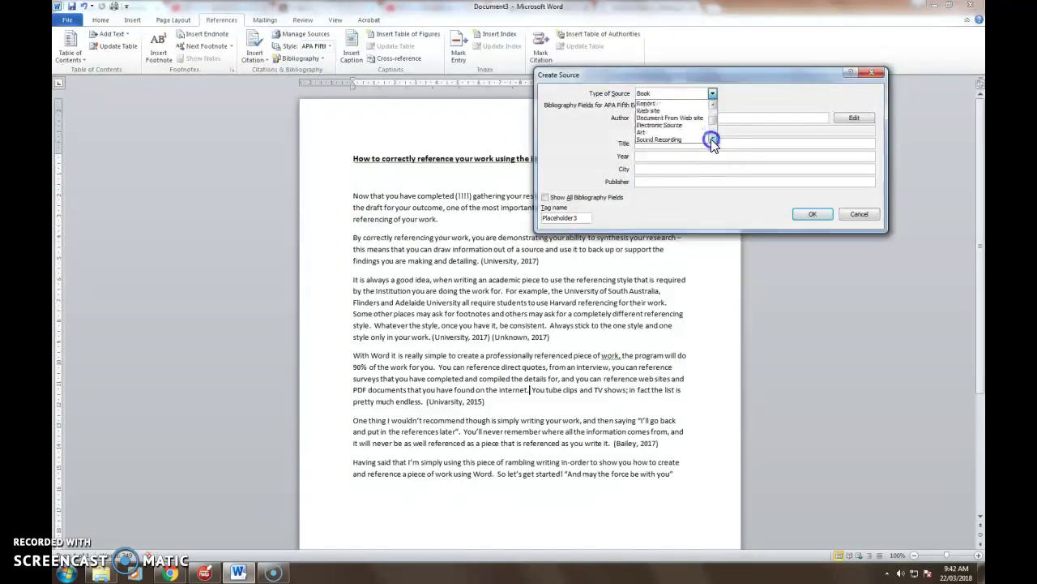
left_click(713, 139)
left_click(714, 140)
left_click(713, 140)
left_click(672, 134)
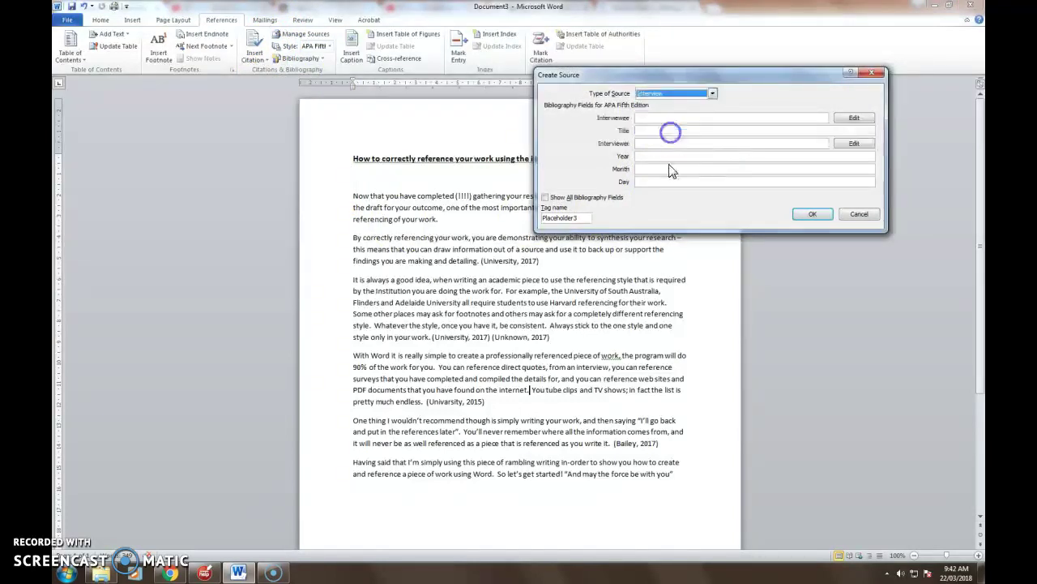
Enter the interviewee, title 'Interview no 1 Research Project', and the interviewer's name.
left_click(660, 117)
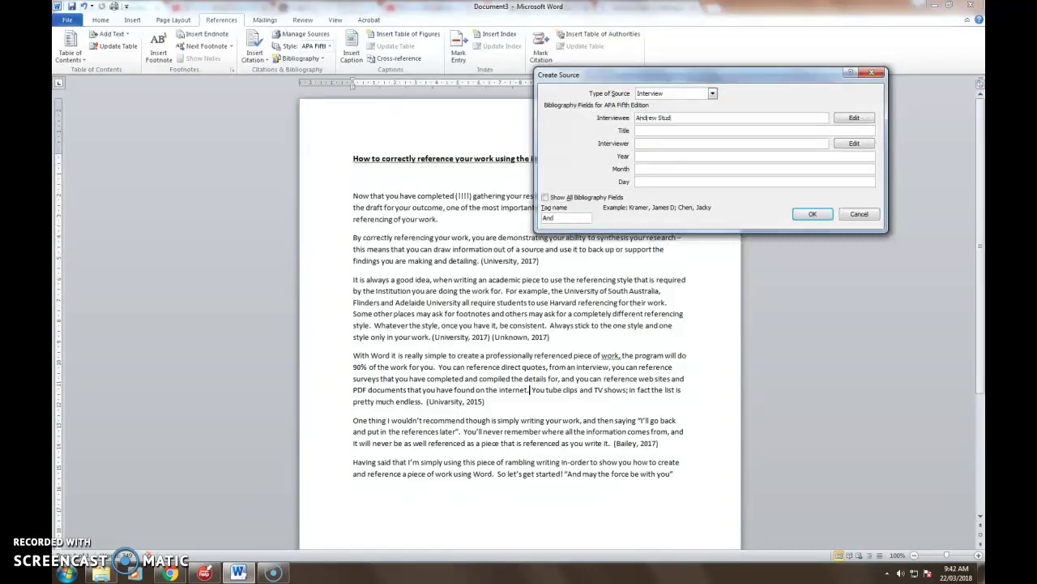
left_click(651, 131)
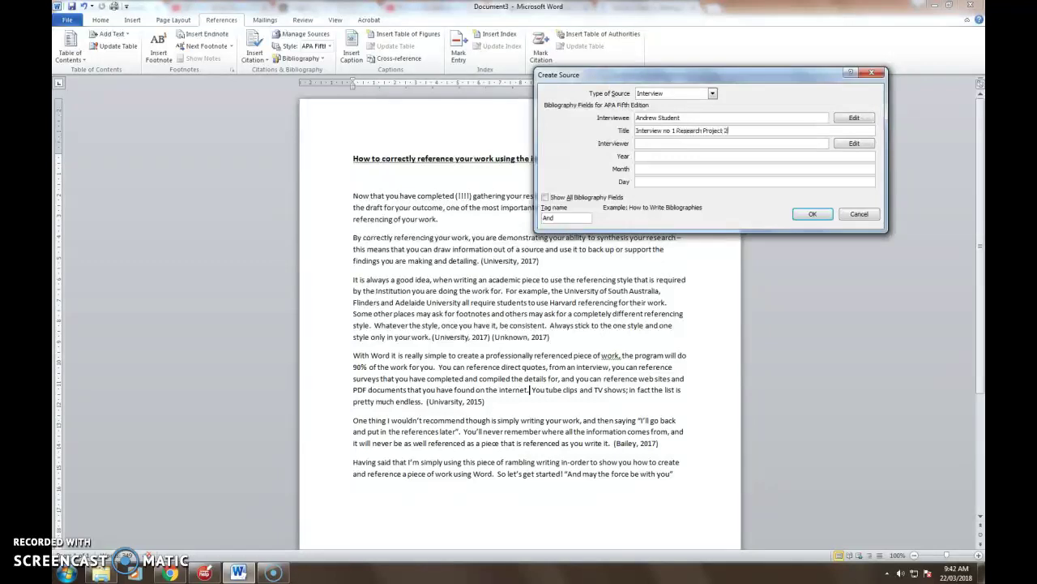
left_click(665, 145)
left_click(649, 144)
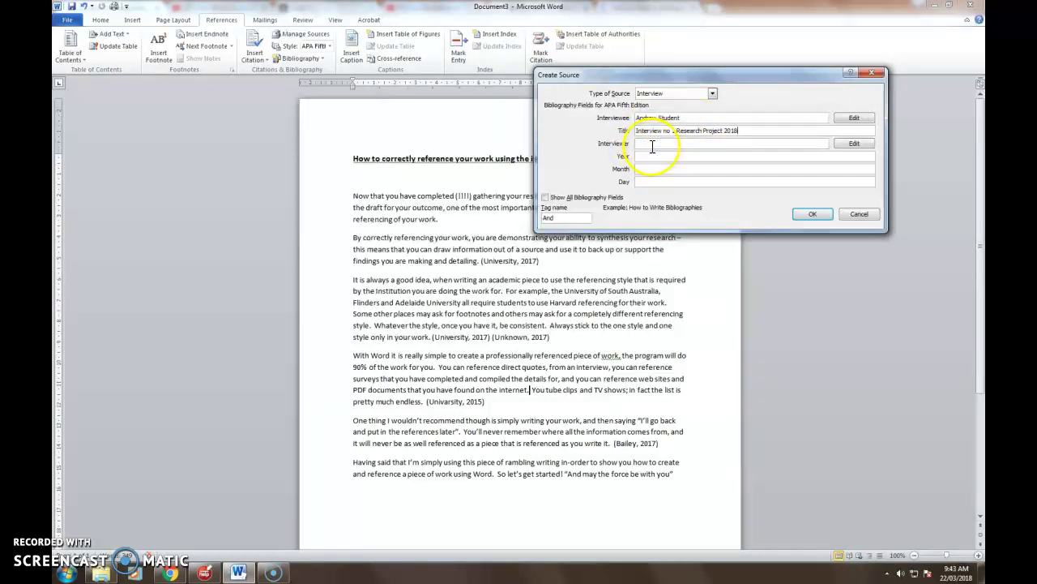
left_click(653, 146)
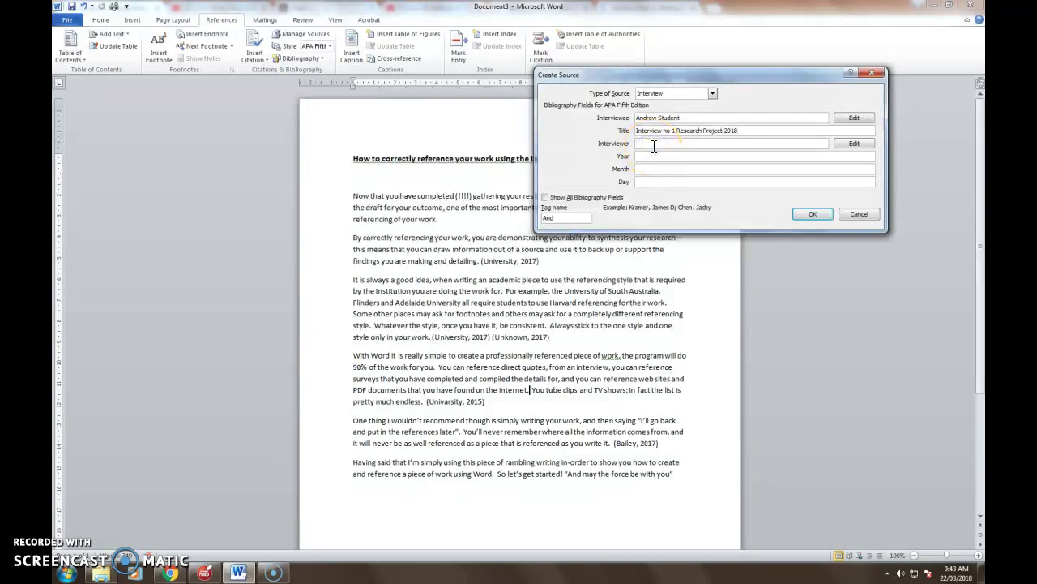
type("Nicole Cross")
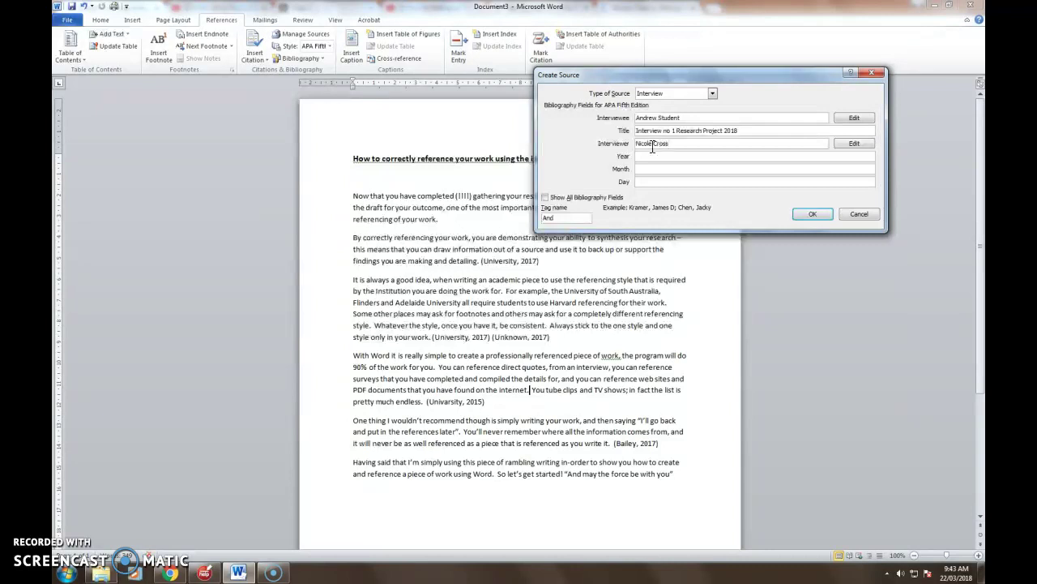
Date the interview 1 February 2018 and save it as a citation.
left_click(653, 155)
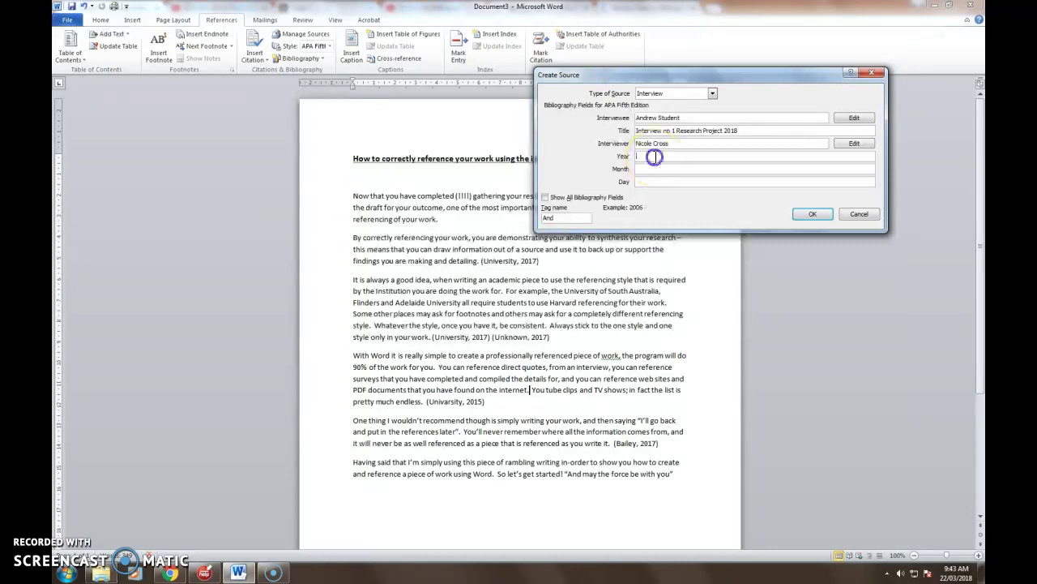
type("2018")
left_click(652, 169)
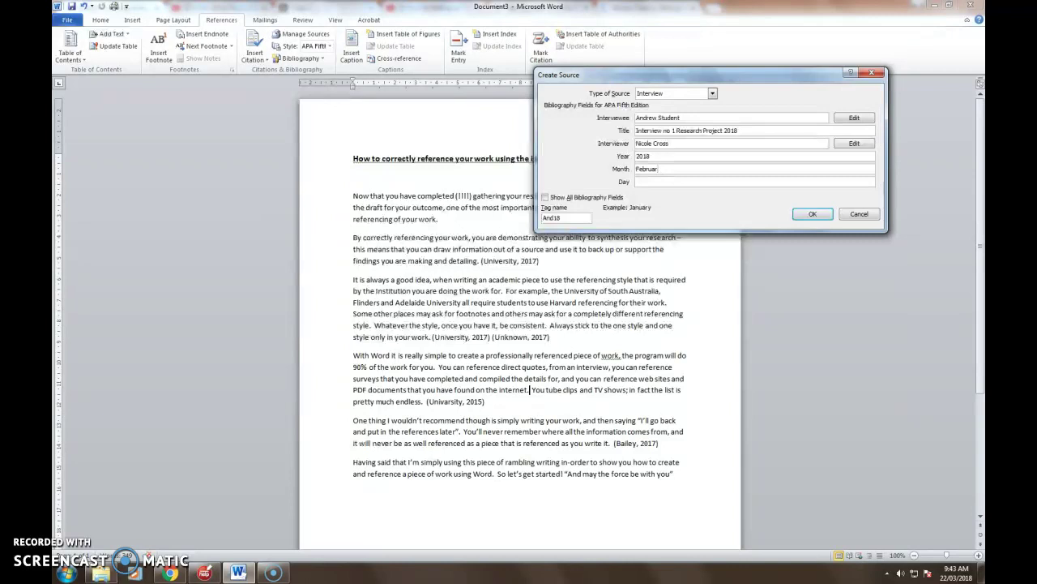
type("February")
left_click(652, 180)
left_click(813, 213)
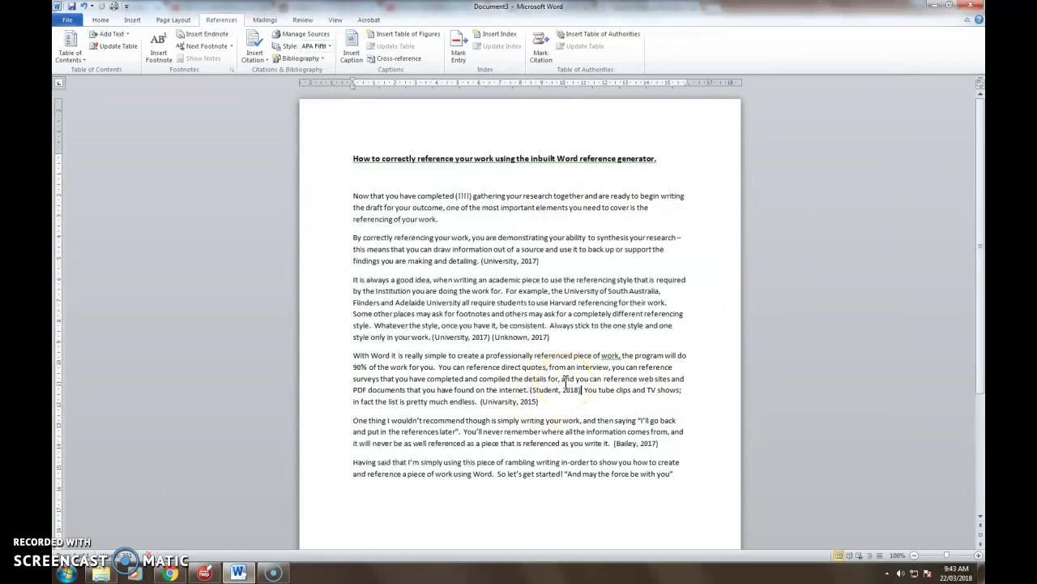
At the essay's final sentence, start a new citation source of type Film.
left_click(680, 474)
left_click(257, 58)
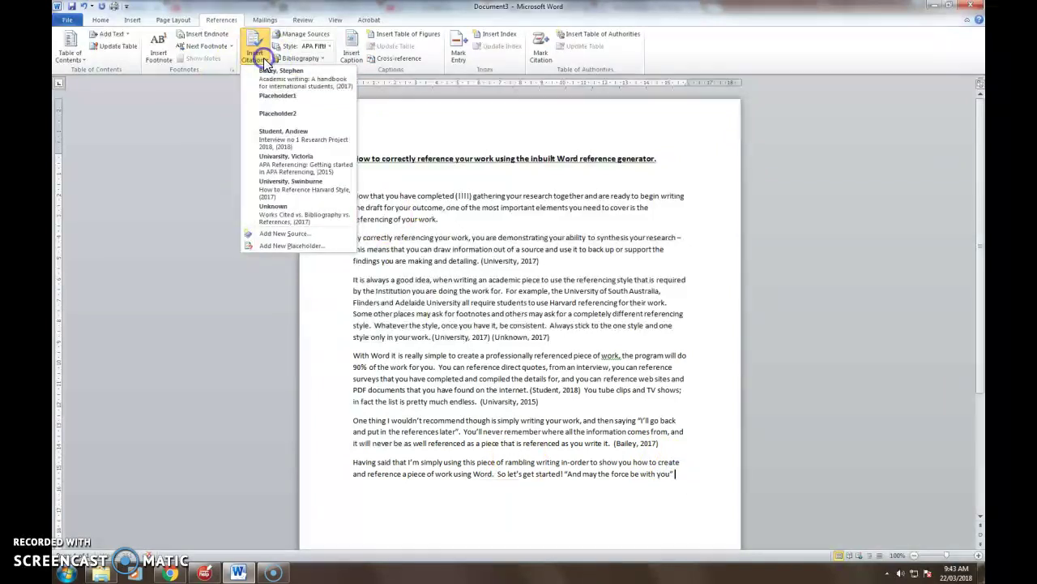
left_click(293, 234)
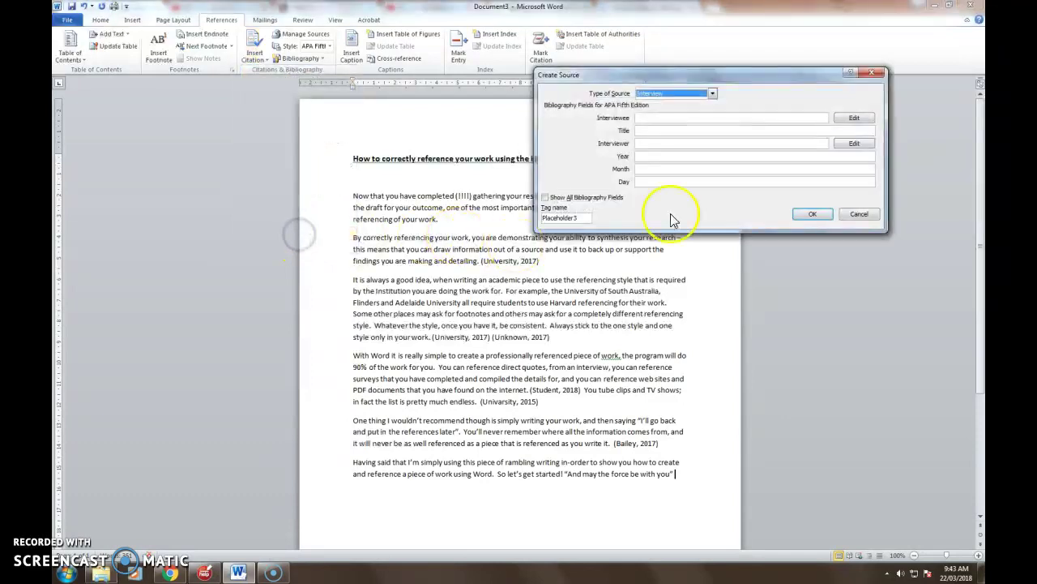
left_click(712, 93)
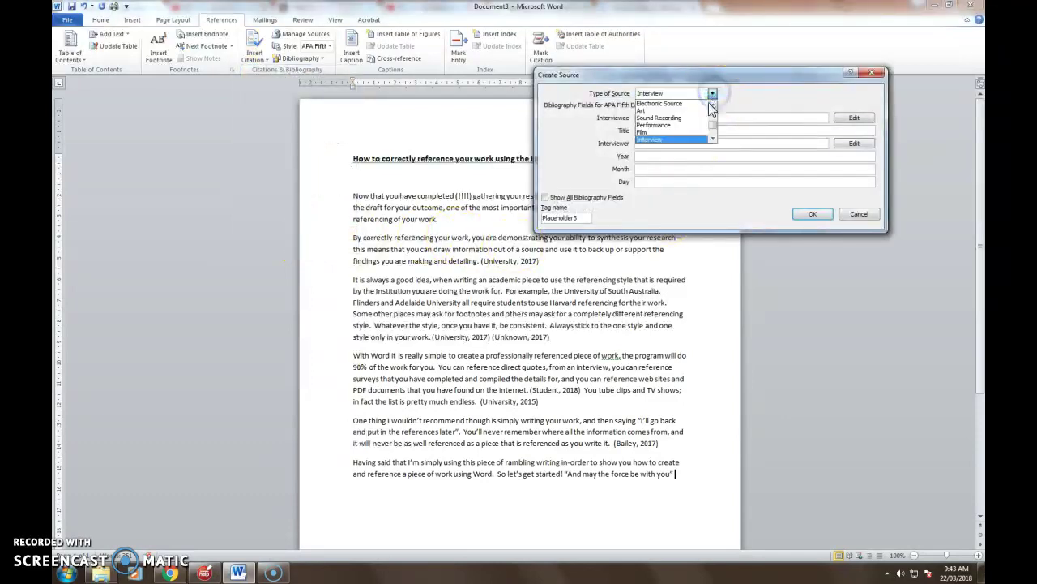
left_click(655, 131)
Fill in title Star Wars, director Steven Spielberg and year 1985, then save and cite it.
left_click(653, 117)
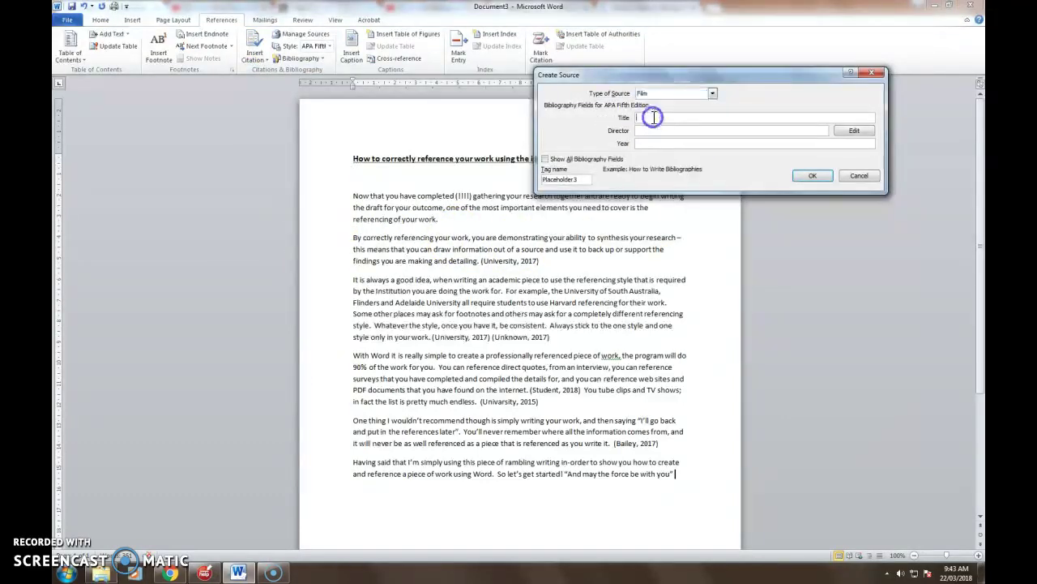
type("Star Wars")
left_click(649, 130)
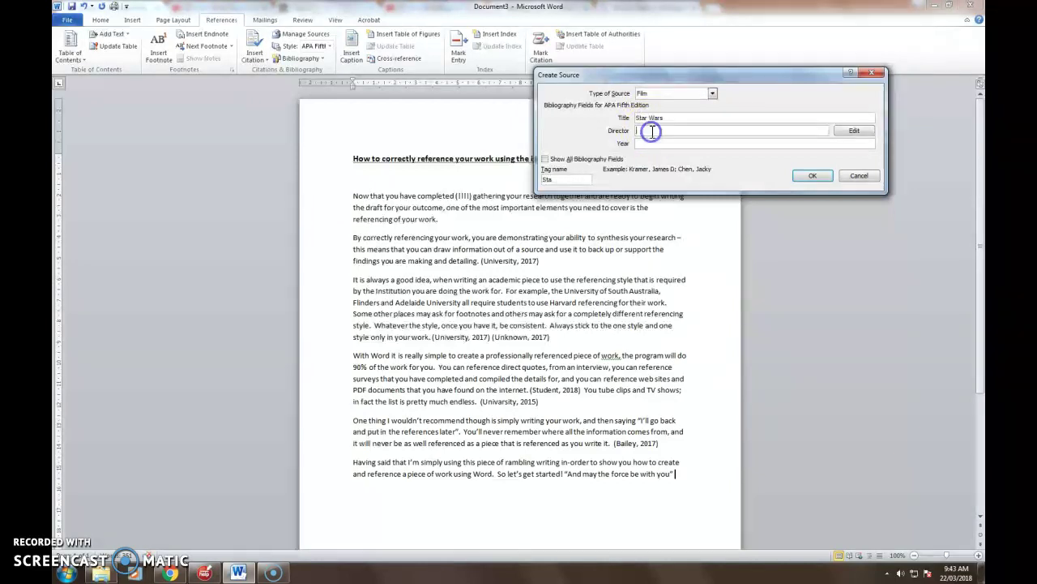
type("Steven Spielberg")
left_click(665, 142)
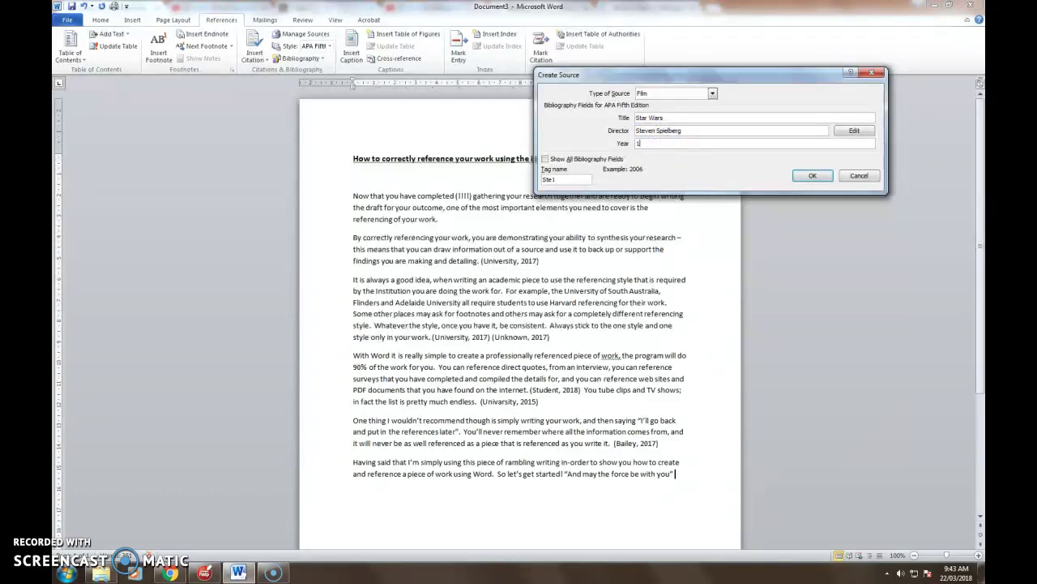
left_click(813, 175)
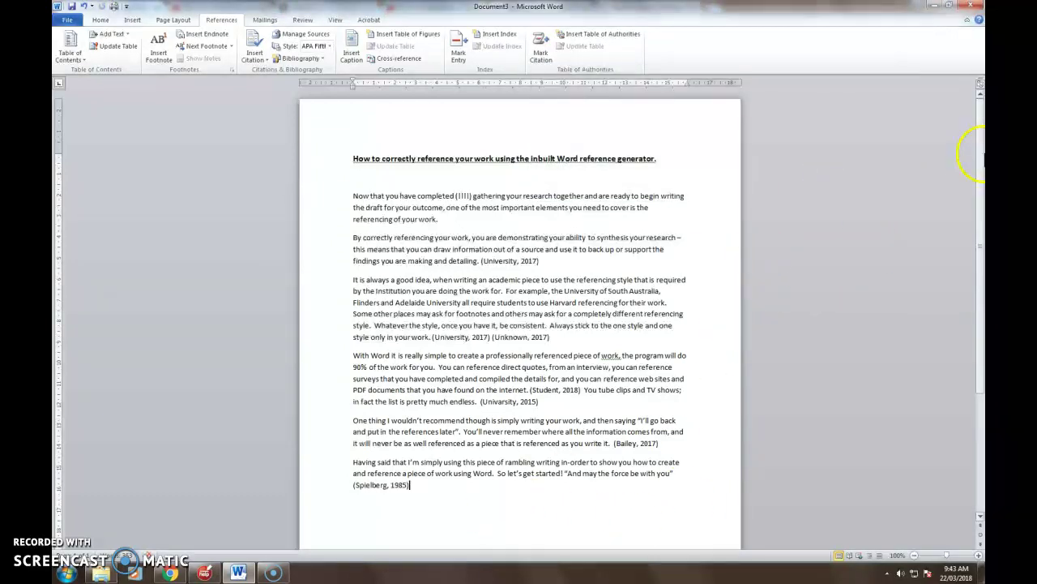
Insert the built-in Works Cited bibliography listing all eight sources below the essay.
mouse_move(979, 150)
left_mouse_down()
mouse_move(981, 206)
mouse_move(979, 153)
left_mouse_up()
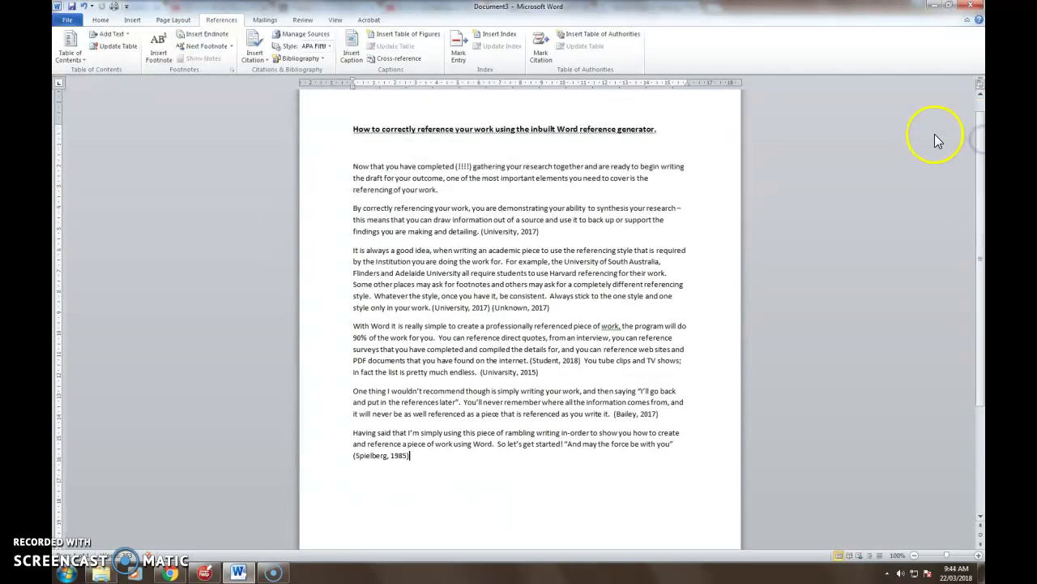
left_click(324, 60)
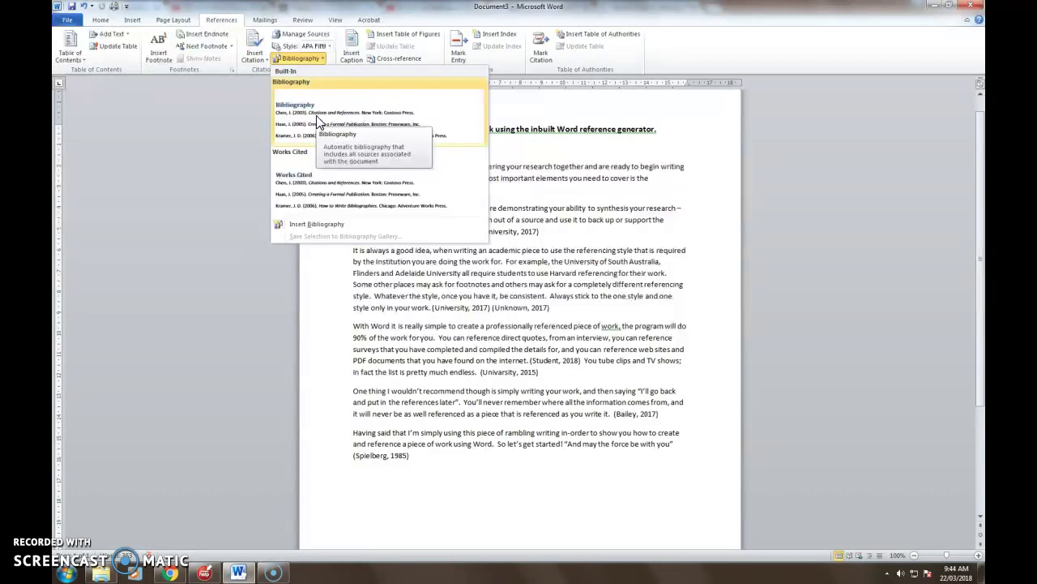
left_click(312, 178)
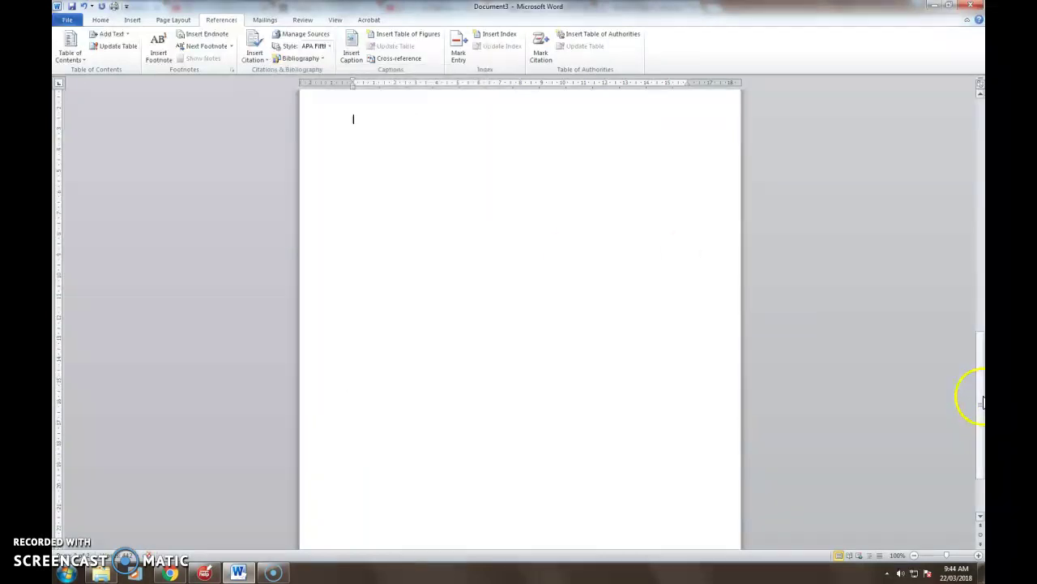
mouse_move(982, 402)
left_mouse_down()
mouse_move(981, 232)
mouse_move(980, 288)
left_mouse_up()
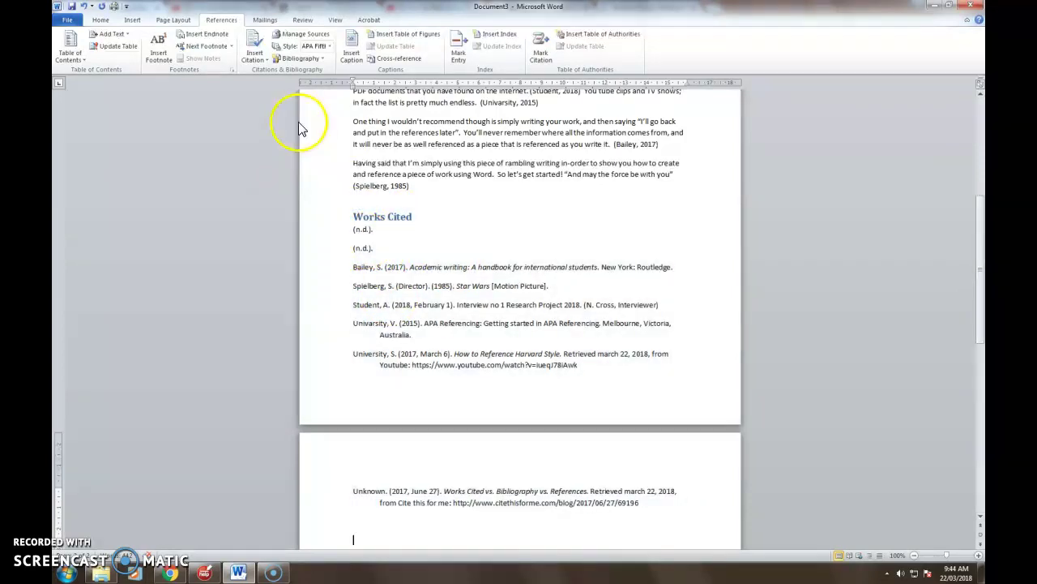
Check the stored sources, then delete the two empty (n.d.) lines, leaving six Works Cited sources.
left_click(263, 62)
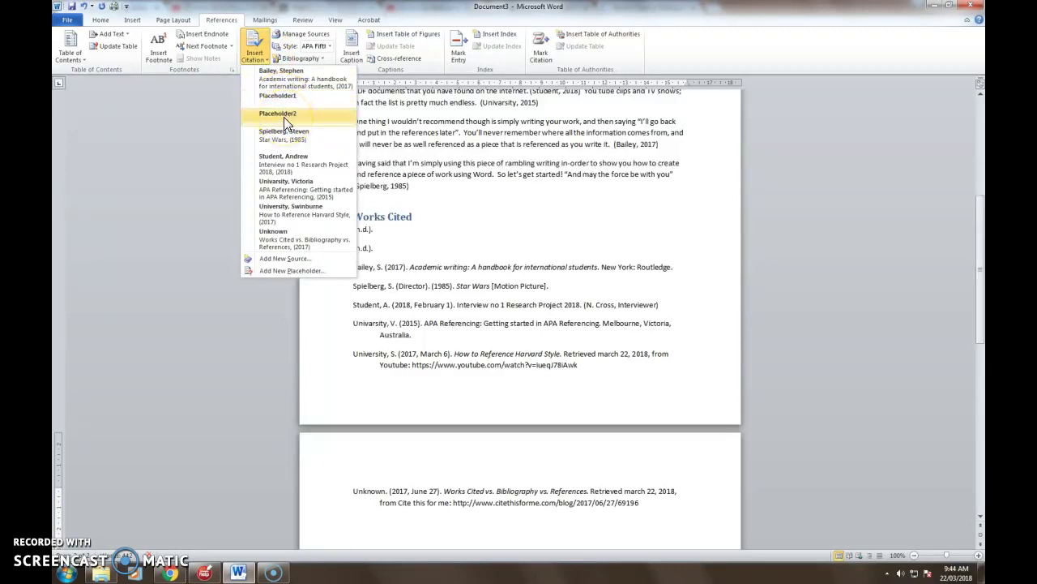
left_click(382, 232)
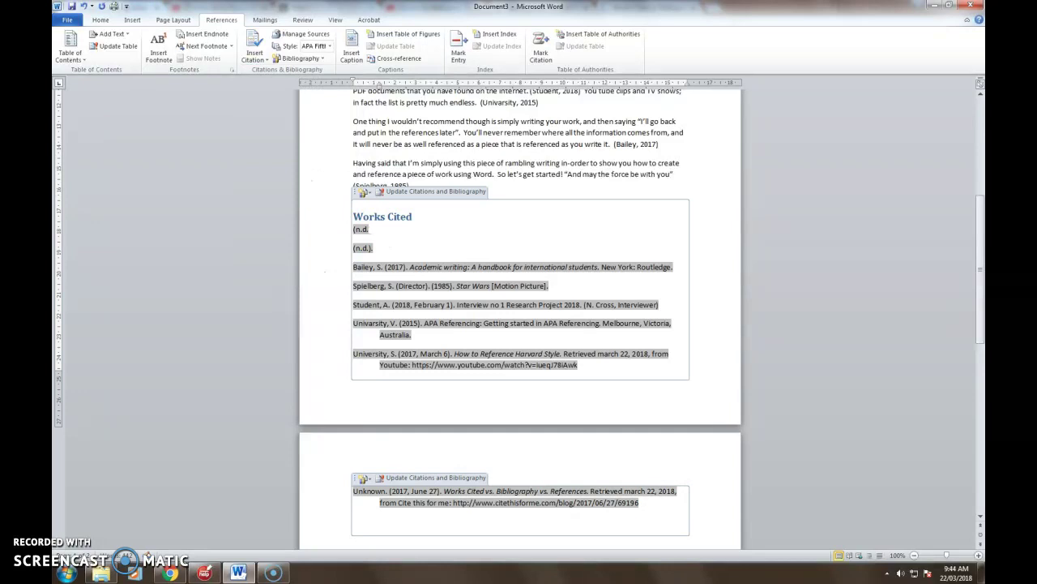
left_click(382, 235)
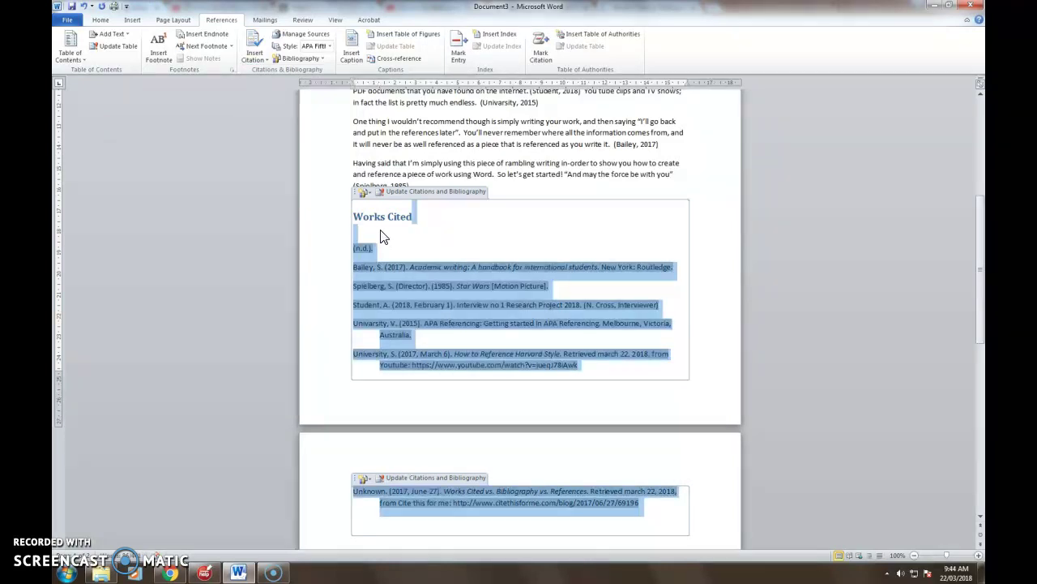
left_click(383, 254)
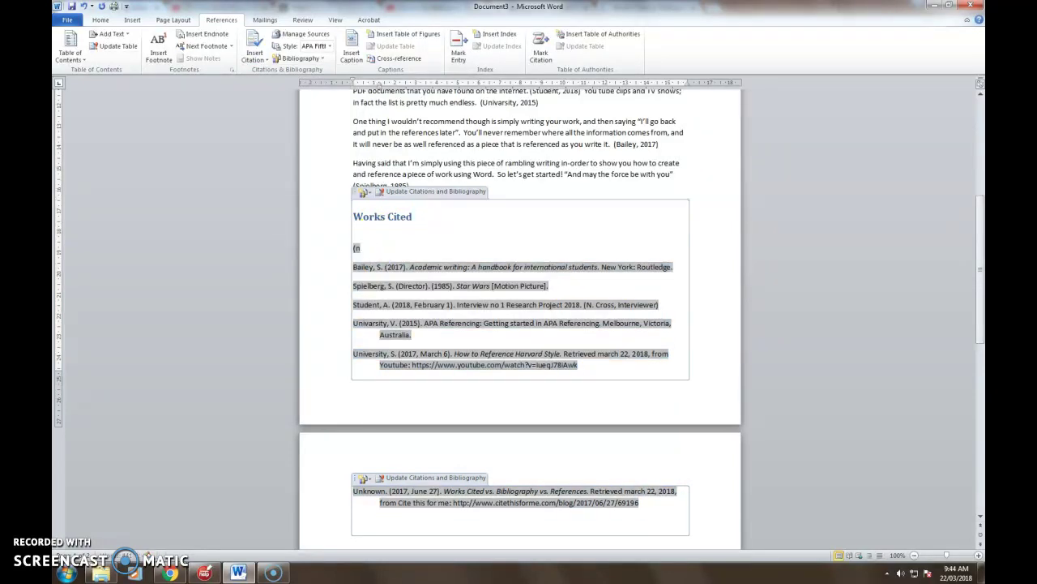
key("BackSpace")
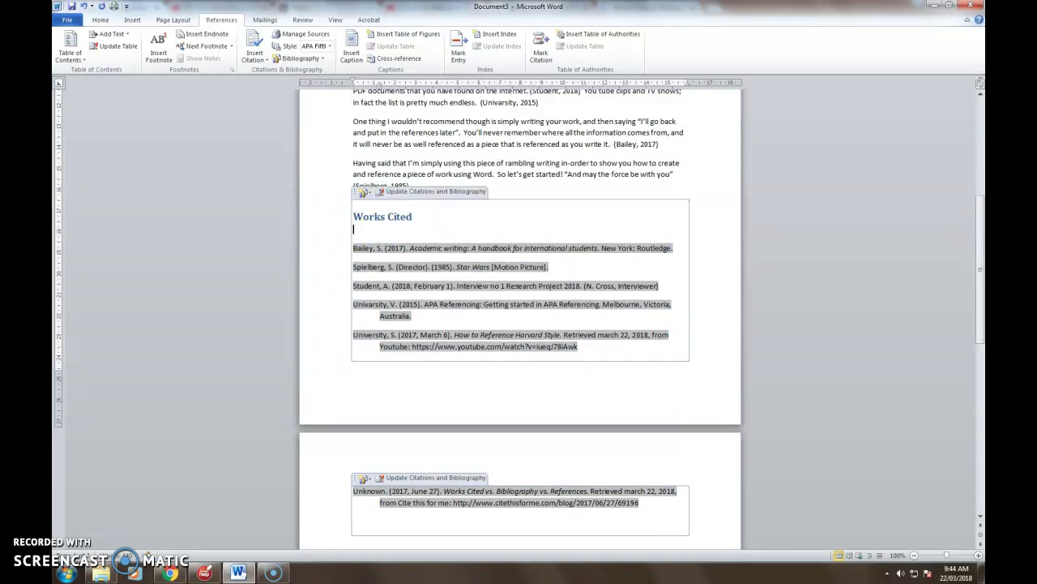
left_click(331, 258)
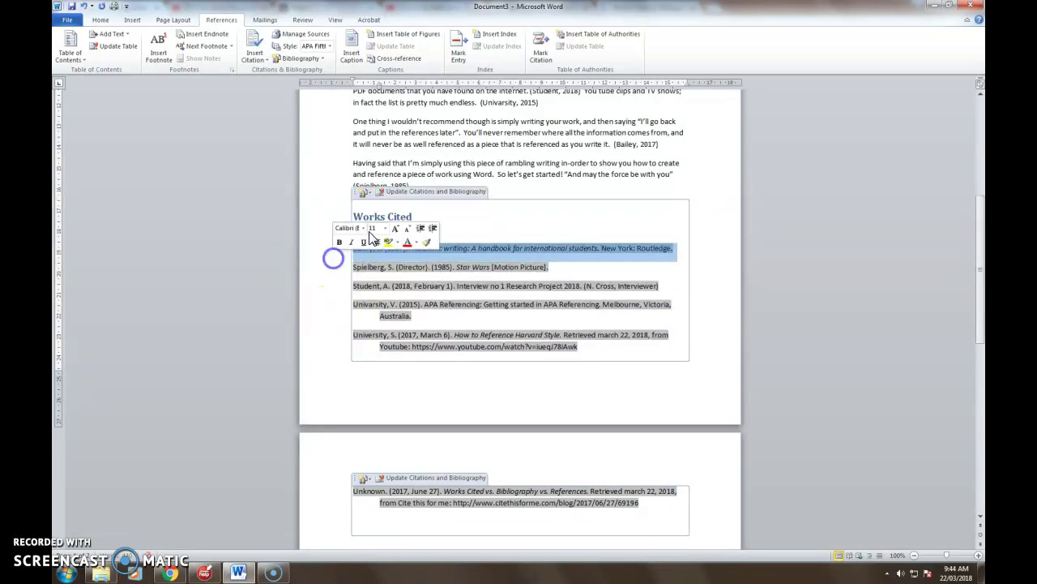
left_click(548, 188)
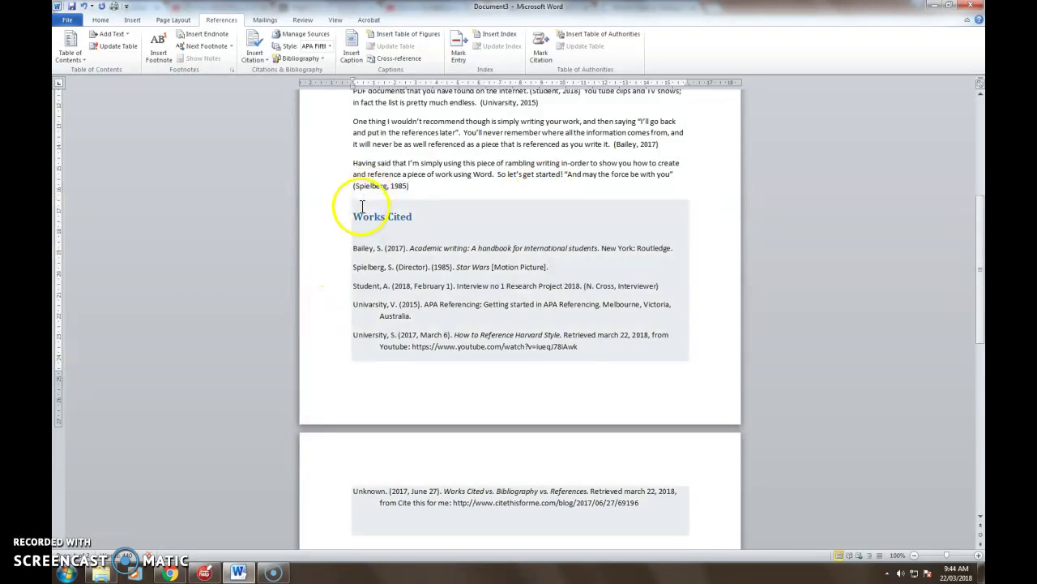
Insert blank lines before the Works Cited heading to move it onto the next page.
left_click(351, 204)
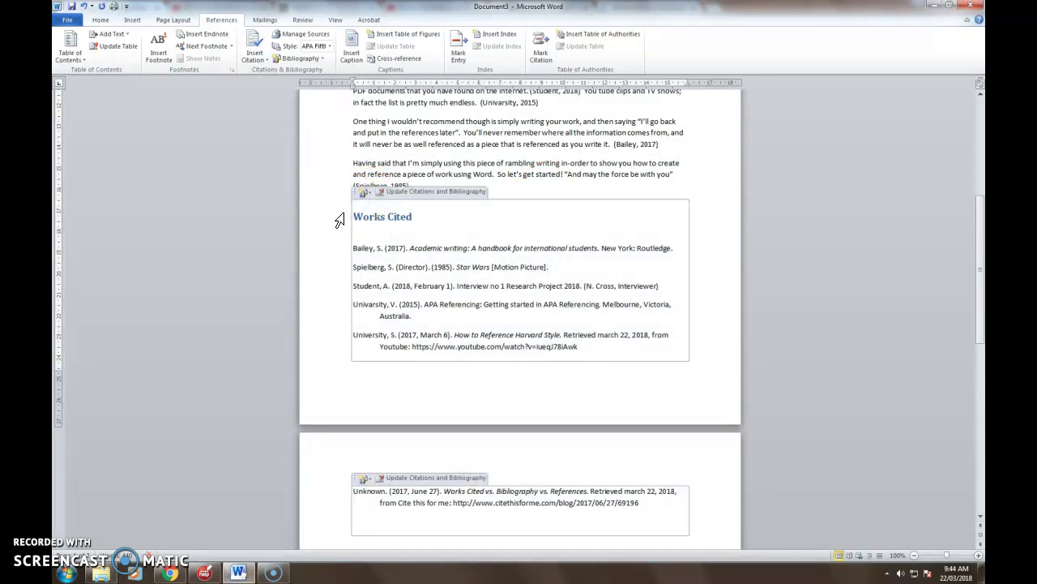
key("Return")
key("Return")
key("Return")
key("Return")
key("Return")
key("Return")
key("Return")
key("Return")
key("Return")
key("Return")
key("Return")
key("Return")
key("Return")
key("Return")
key("Return")
key("Return")
key("Return")
key("Return")
key("Return")
key("Return")
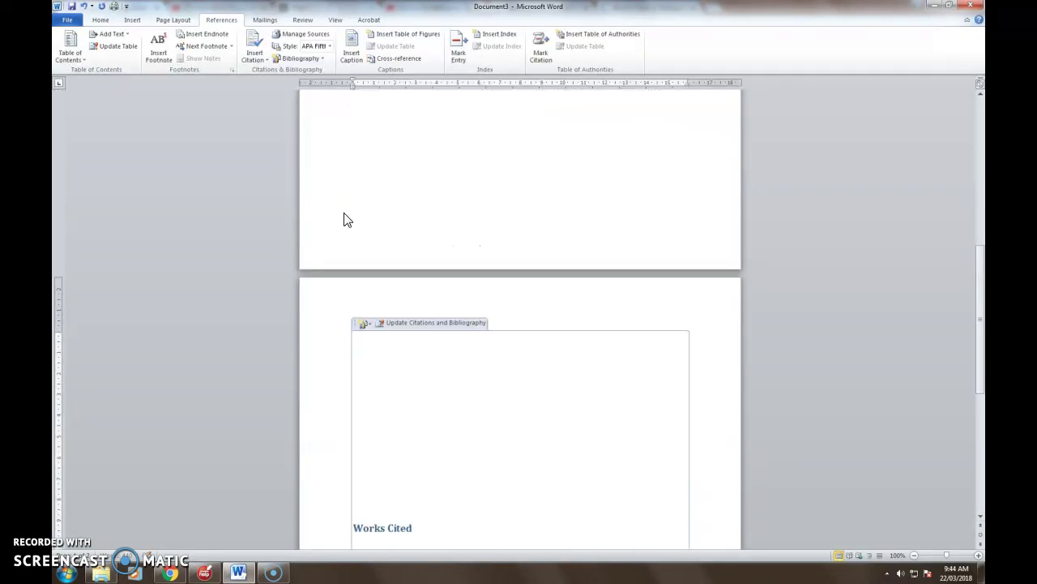
key("BackSpace")
key("BackSpace")
key("BackSpace")
key("BackSpace")
key("BackSpace")
key("BackSpace")
key("BackSpace")
key("BackSpace")
key("BackSpace")
key("BackSpace")
key("BackSpace")
key("BackSpace")
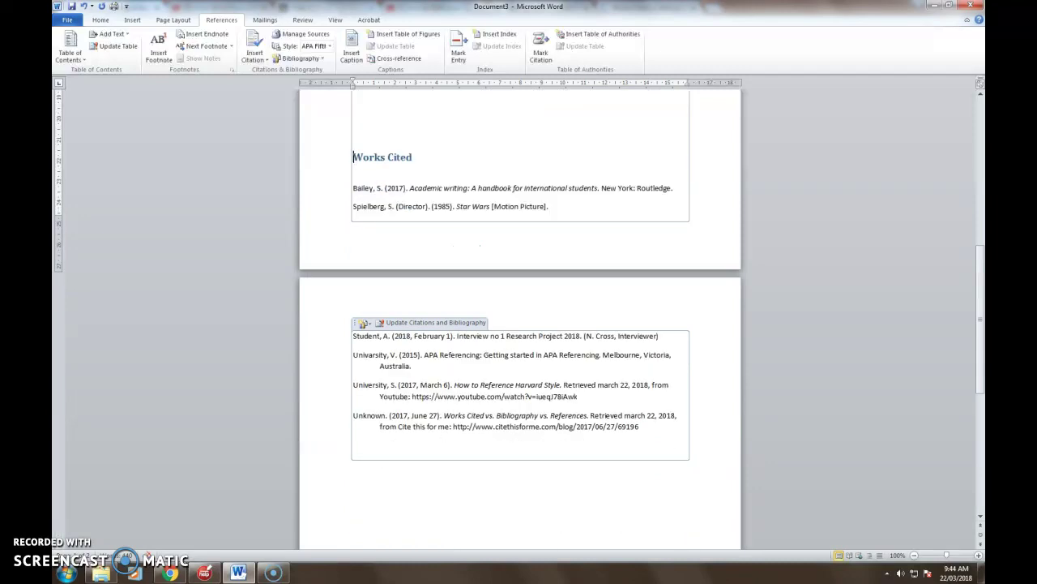
key("Return")
key("Return")
key("Return")
key("Return")
key("Return")
key("Return")
key("Return")
key("Return")
key("Return")
key("Return")
key("Return")
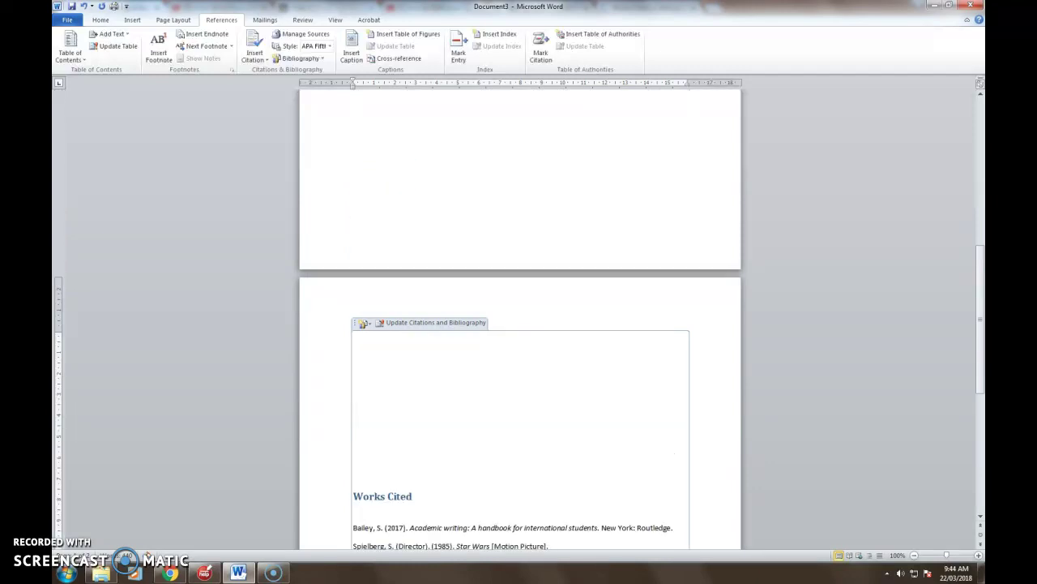
left_click(354, 304)
Scroll through the essay and review the bibliography style gallery without changing anything.
left_click_drag(978, 306, 980, 243)
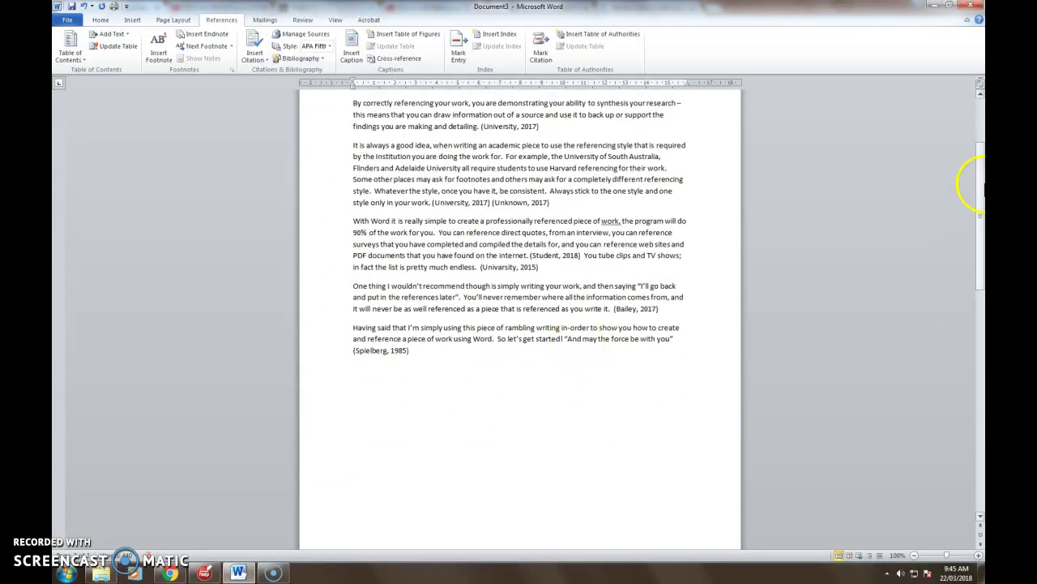
left_click_drag(981, 179, 981, 330)
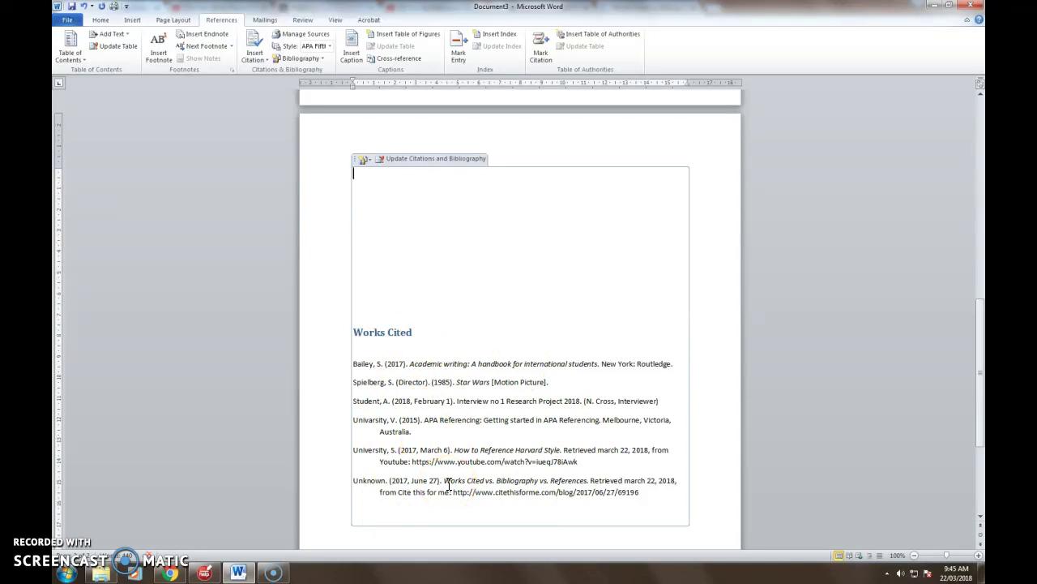
left_click(466, 127)
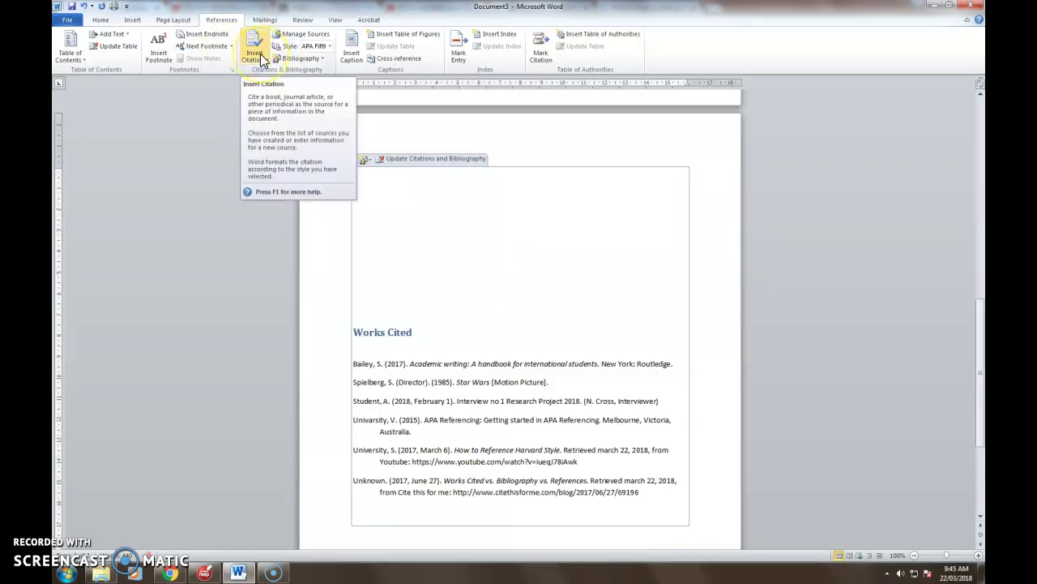
left_click(324, 60)
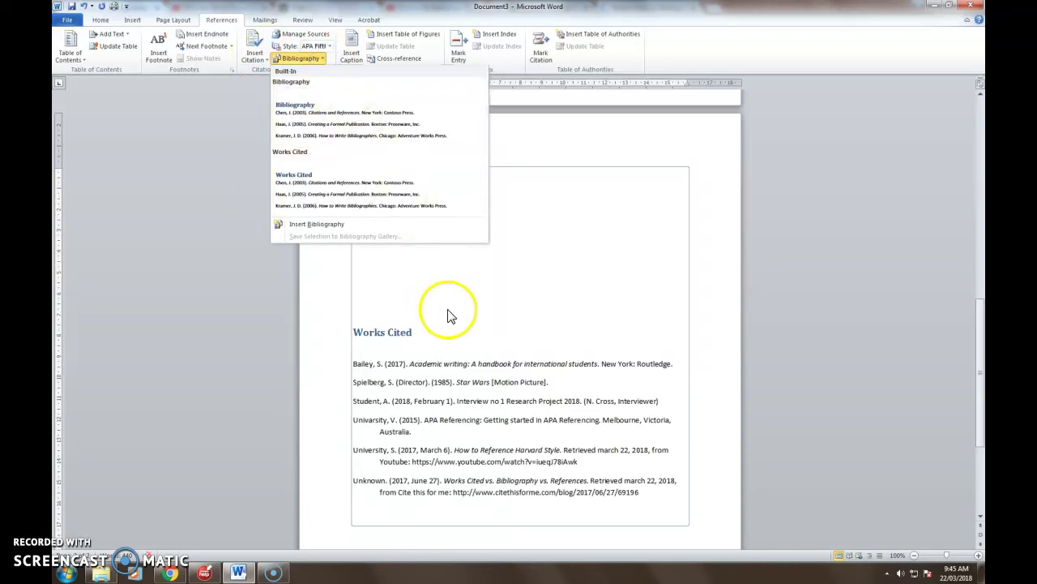
left_click(607, 144)
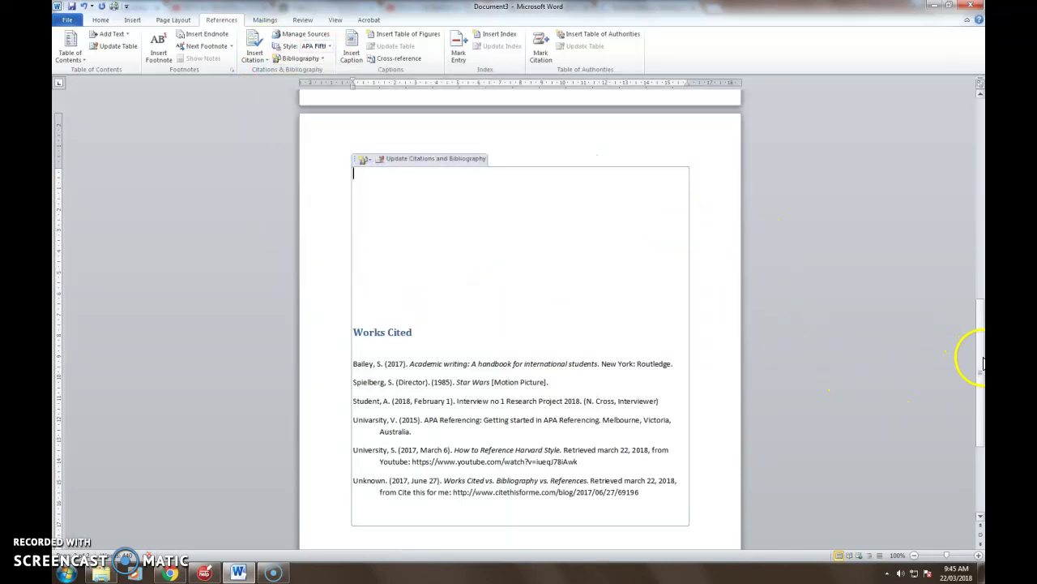
left_click_drag(976, 348, 973, 150)
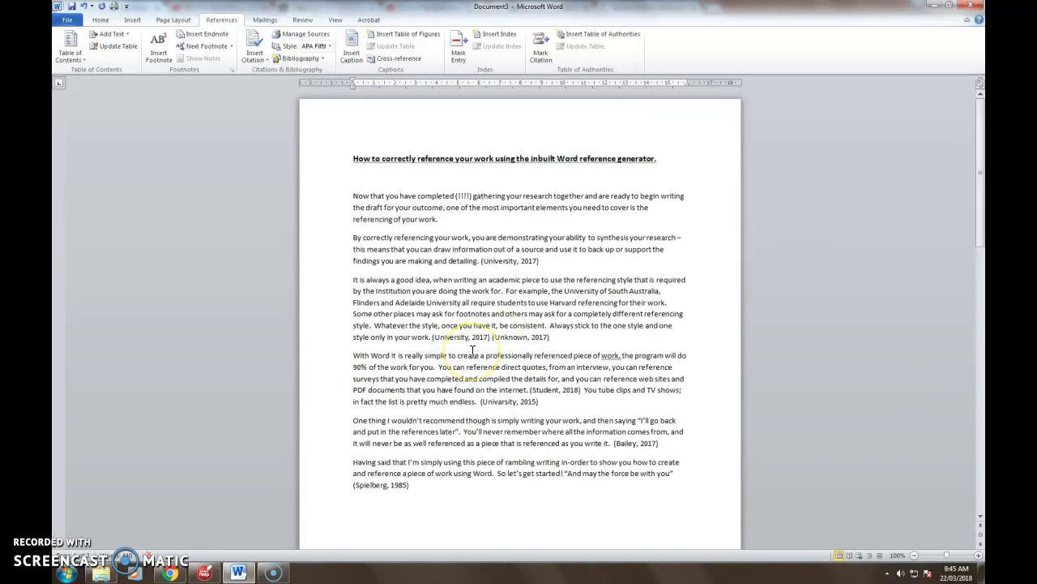